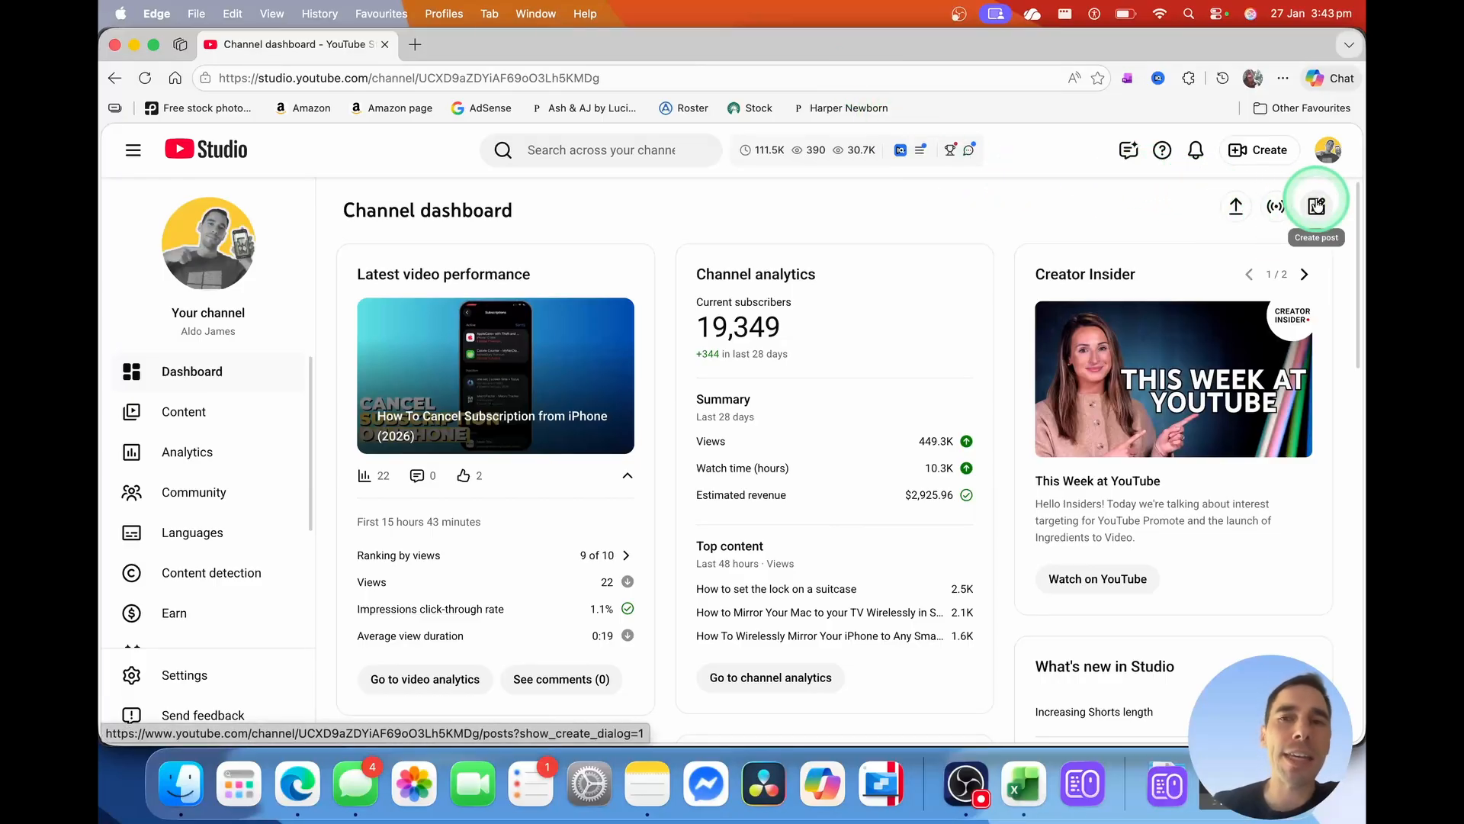
# - Start a new video upload with the file "How To Use SUM & SUMIF in Excel" from the Completed Videos folder in Documents
pyautogui.click(1278, 159)
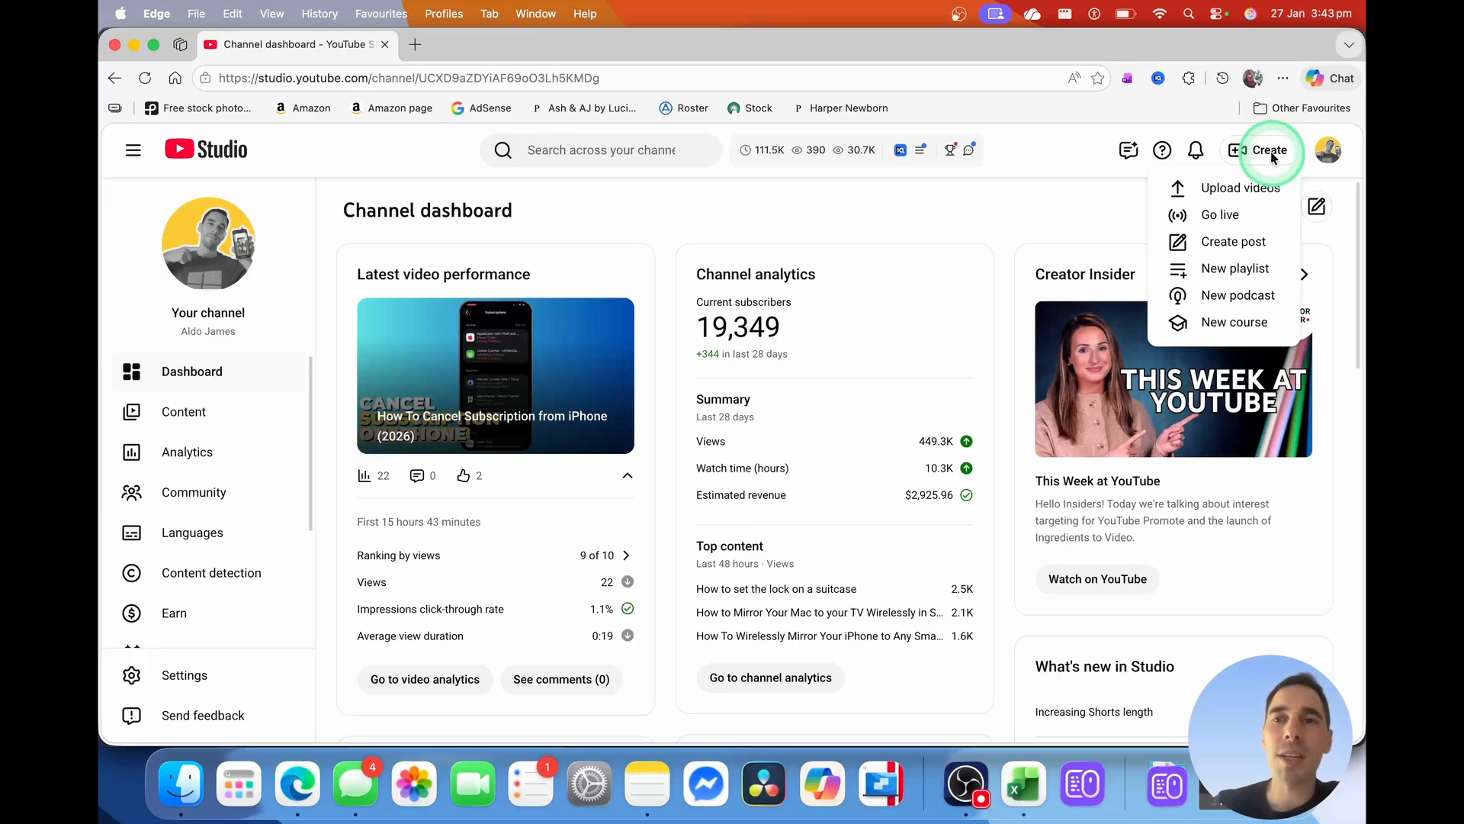
pyautogui.click(1254, 190)
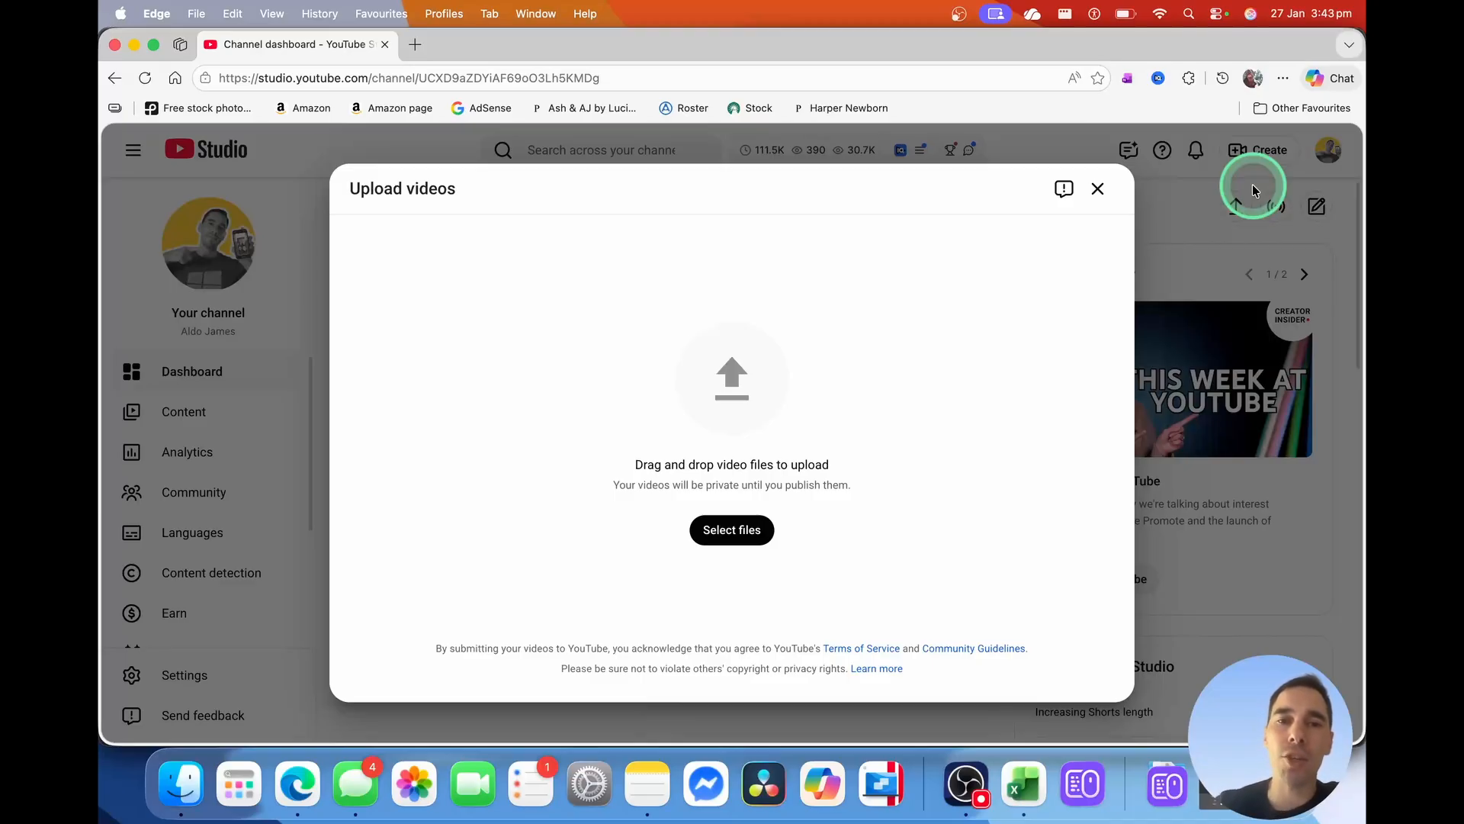
pyautogui.click(738, 534)
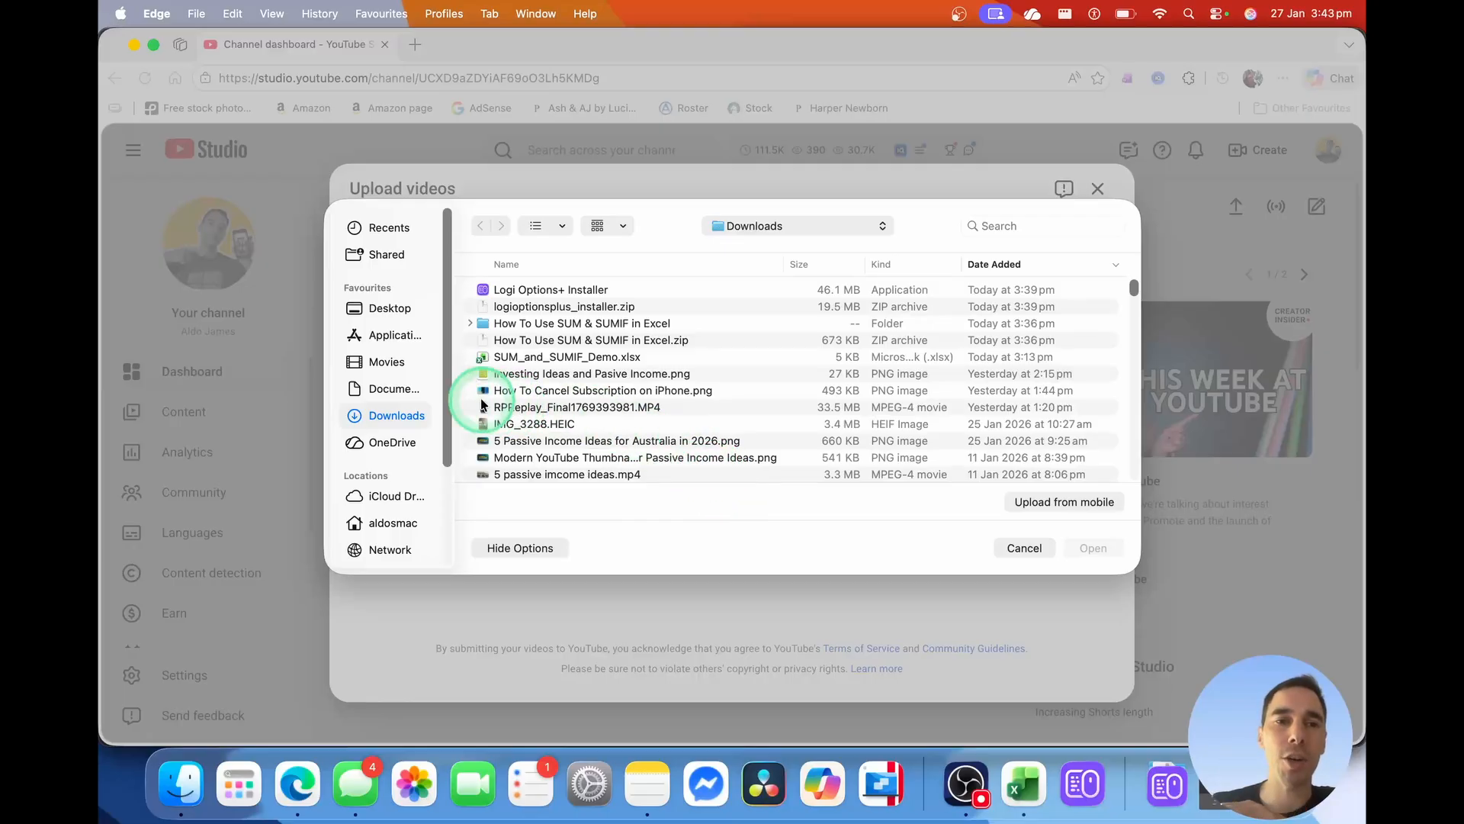
pyautogui.click(378, 389)
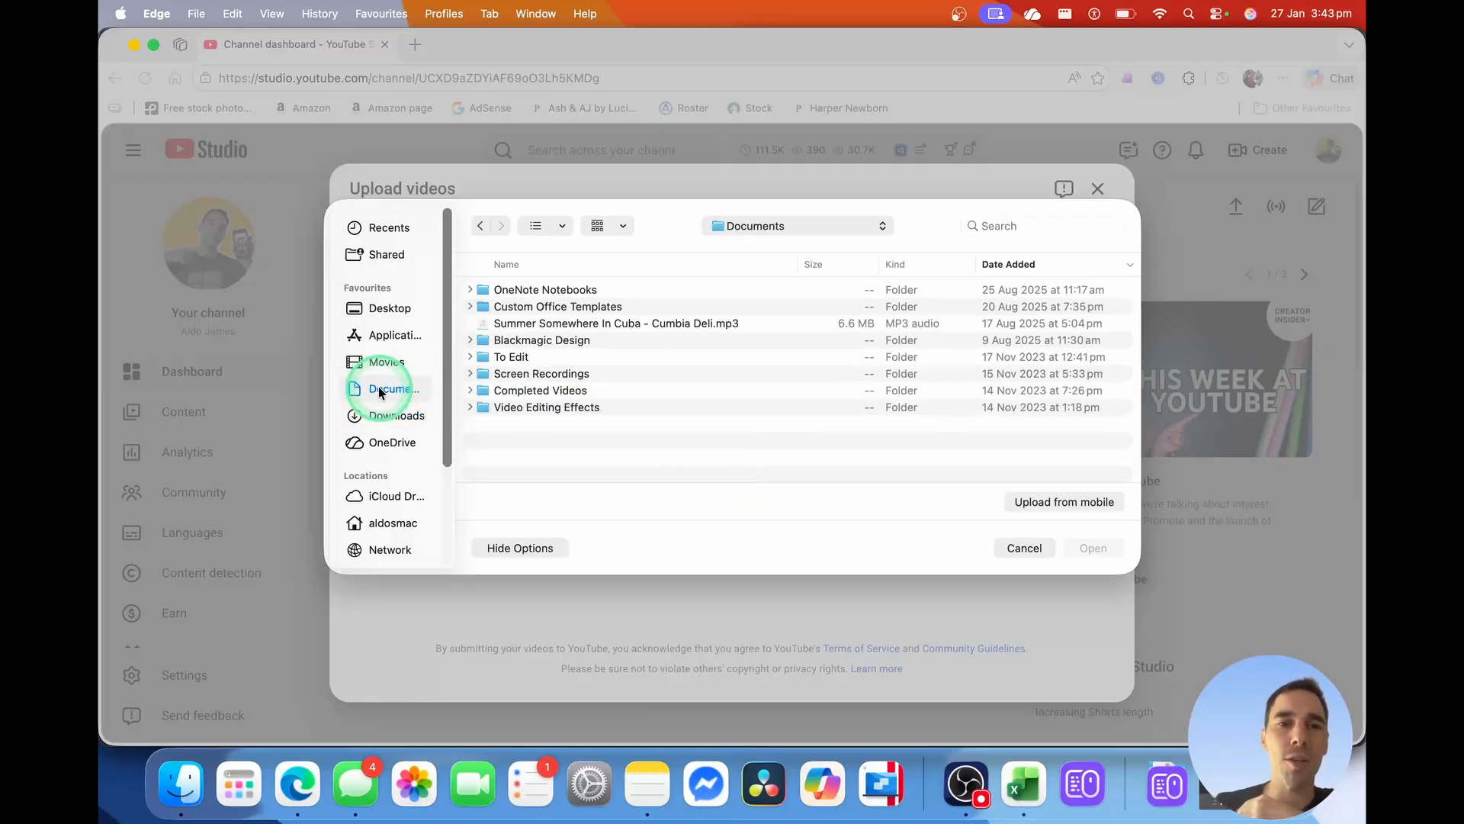
pyautogui.doubleClick(561, 391)
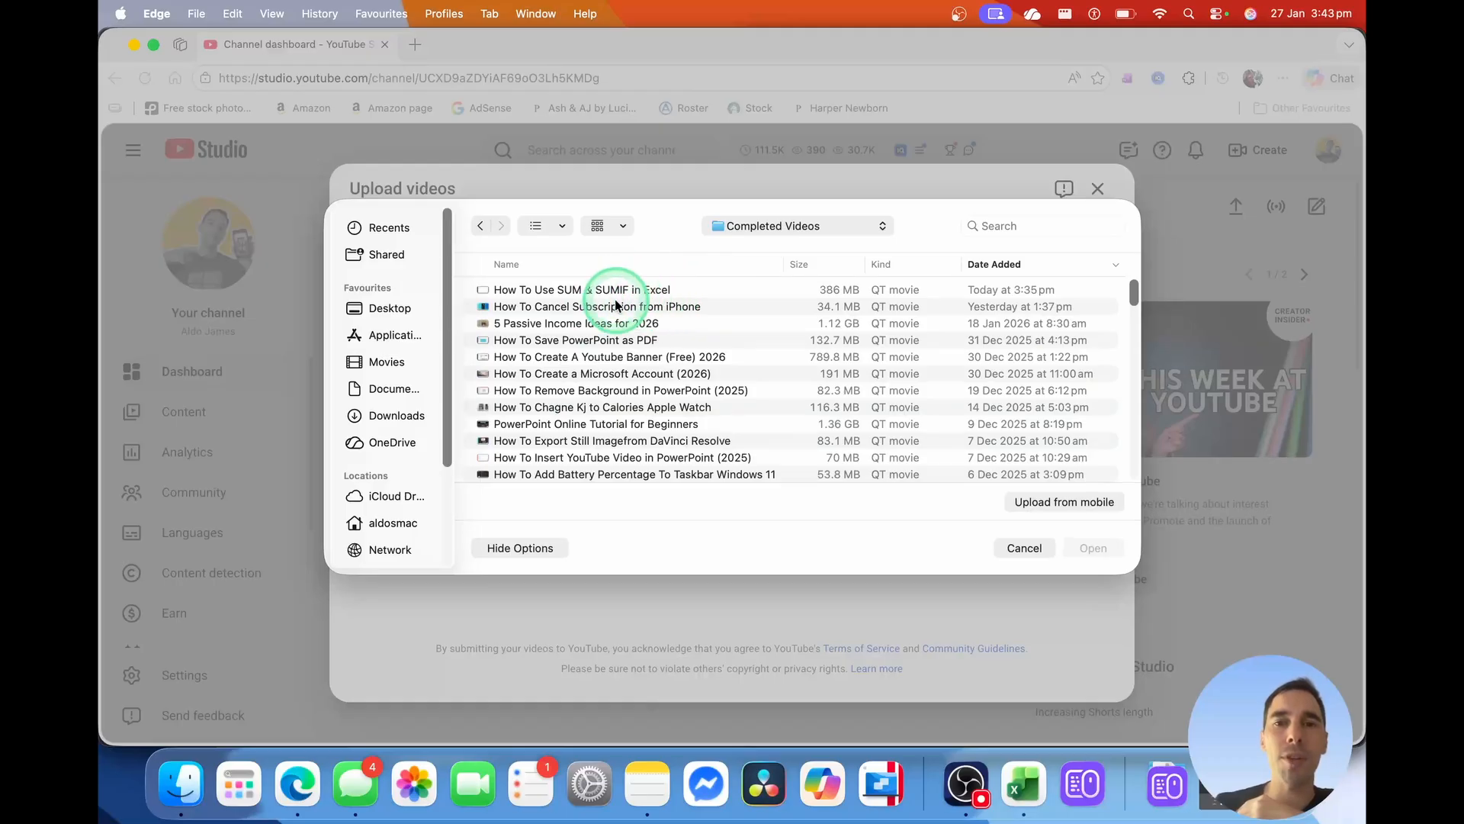
pyautogui.click(620, 293)
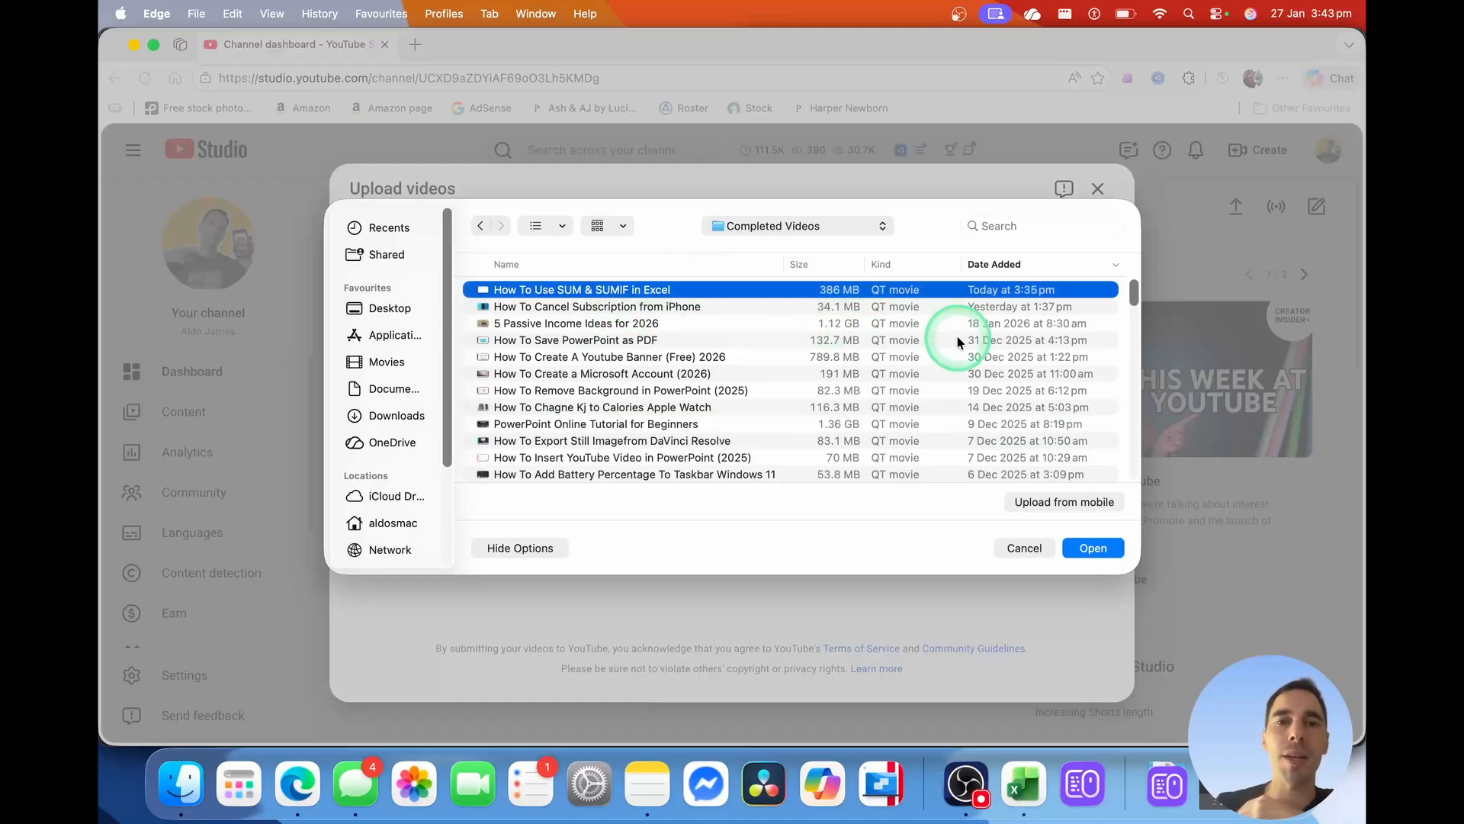
pyautogui.click(1104, 554)
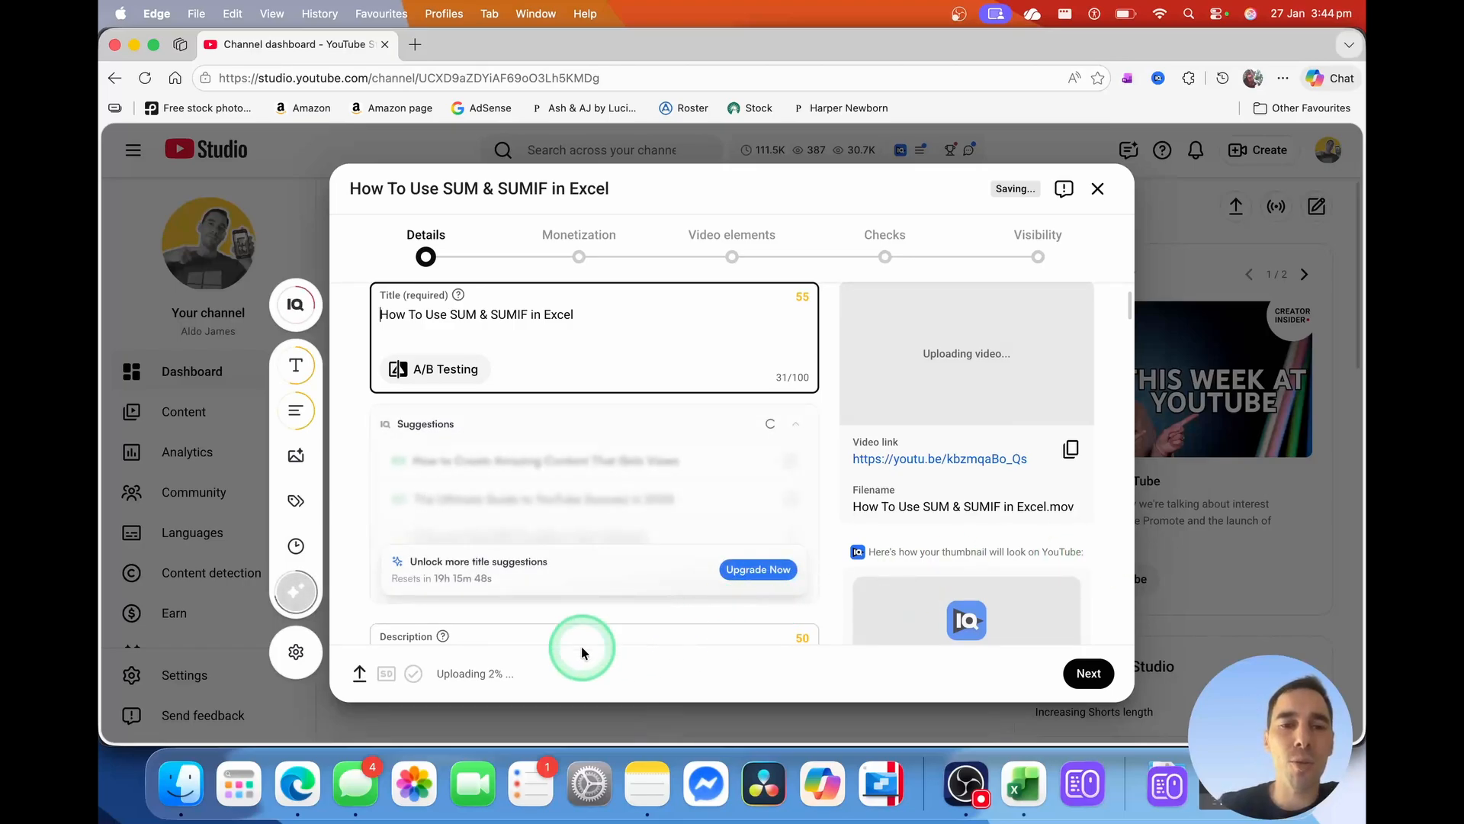
pyautogui.moveTo(437, 674); pyautogui.dragTo(517, 676)
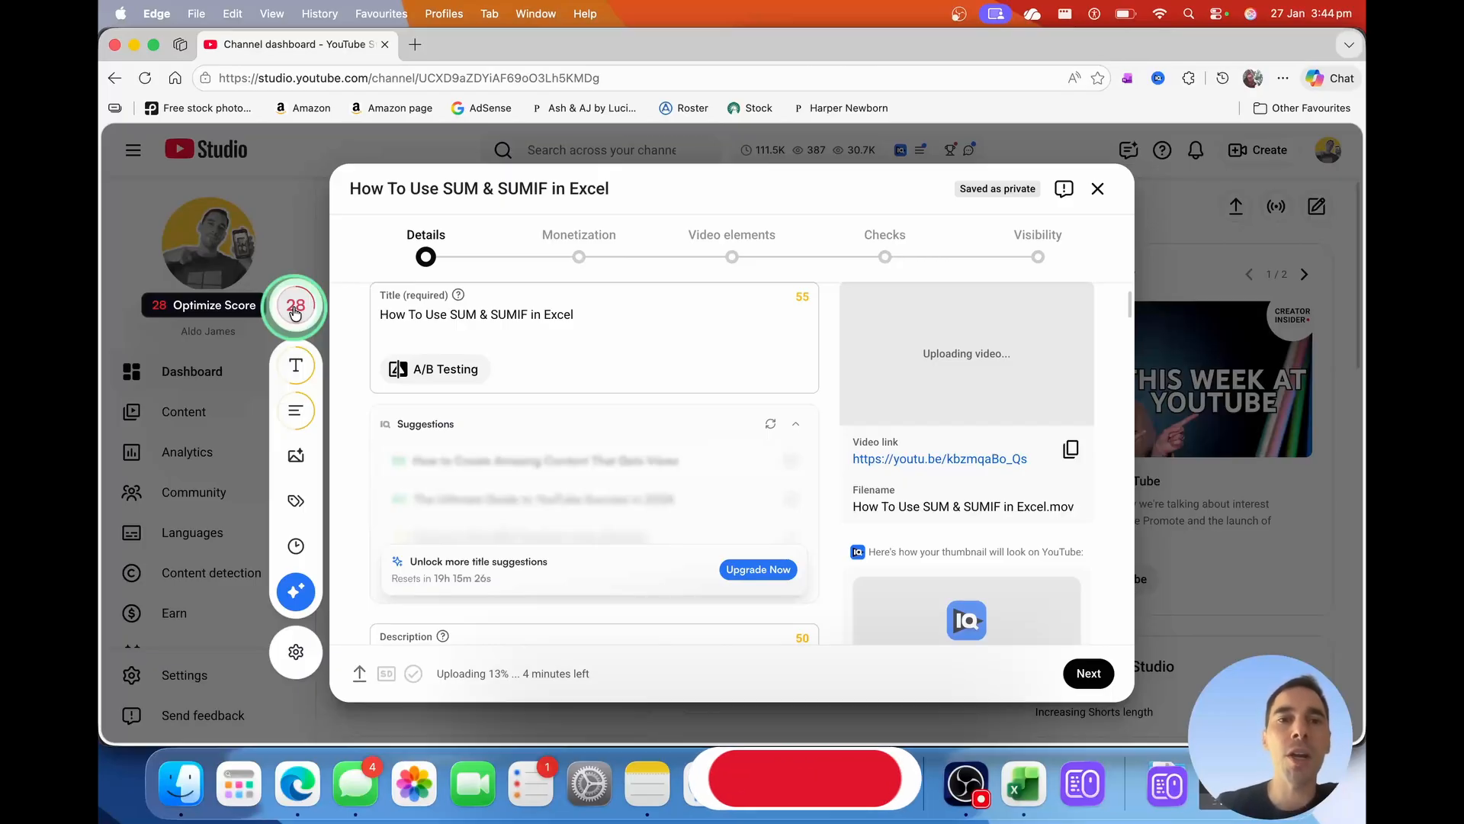
pyautogui.click(529, 290)
pyautogui.click(461, 372)
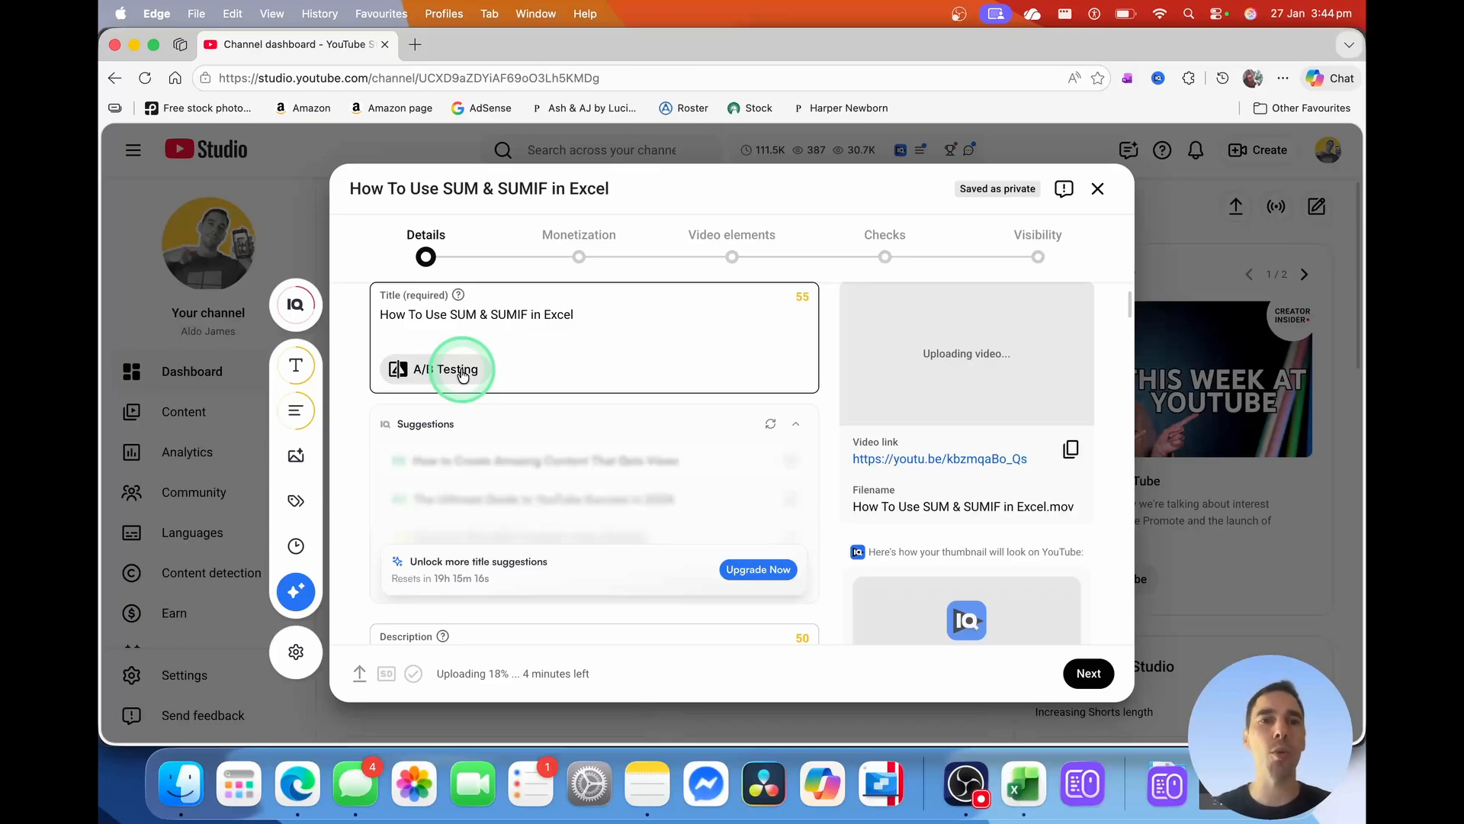
pyautogui.moveTo(305, 318)
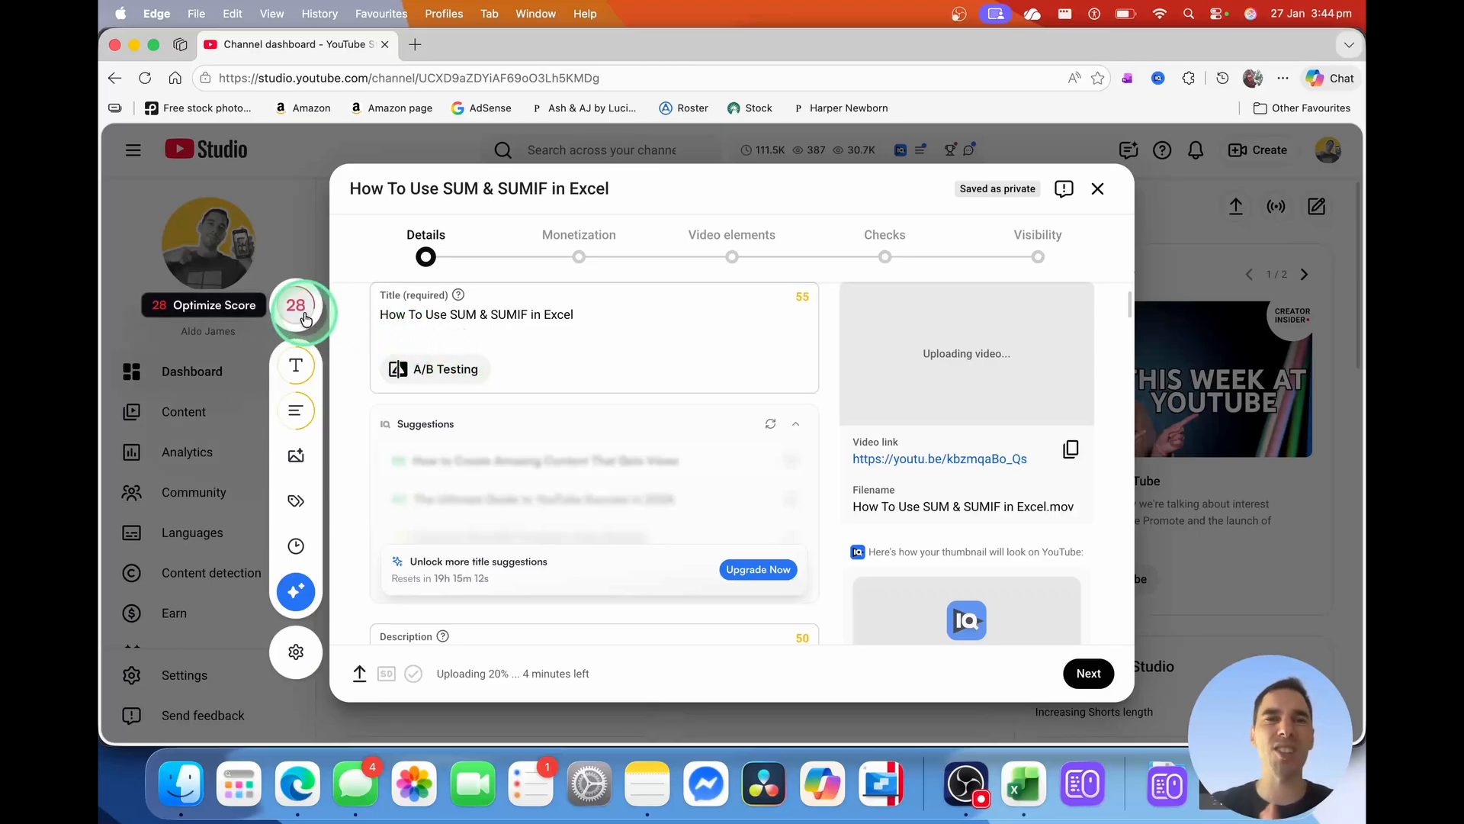
# - Append "(2026)" to the end of the video title "How To Use SUM & SUMIF in Excel"
pyautogui.click(616, 315)
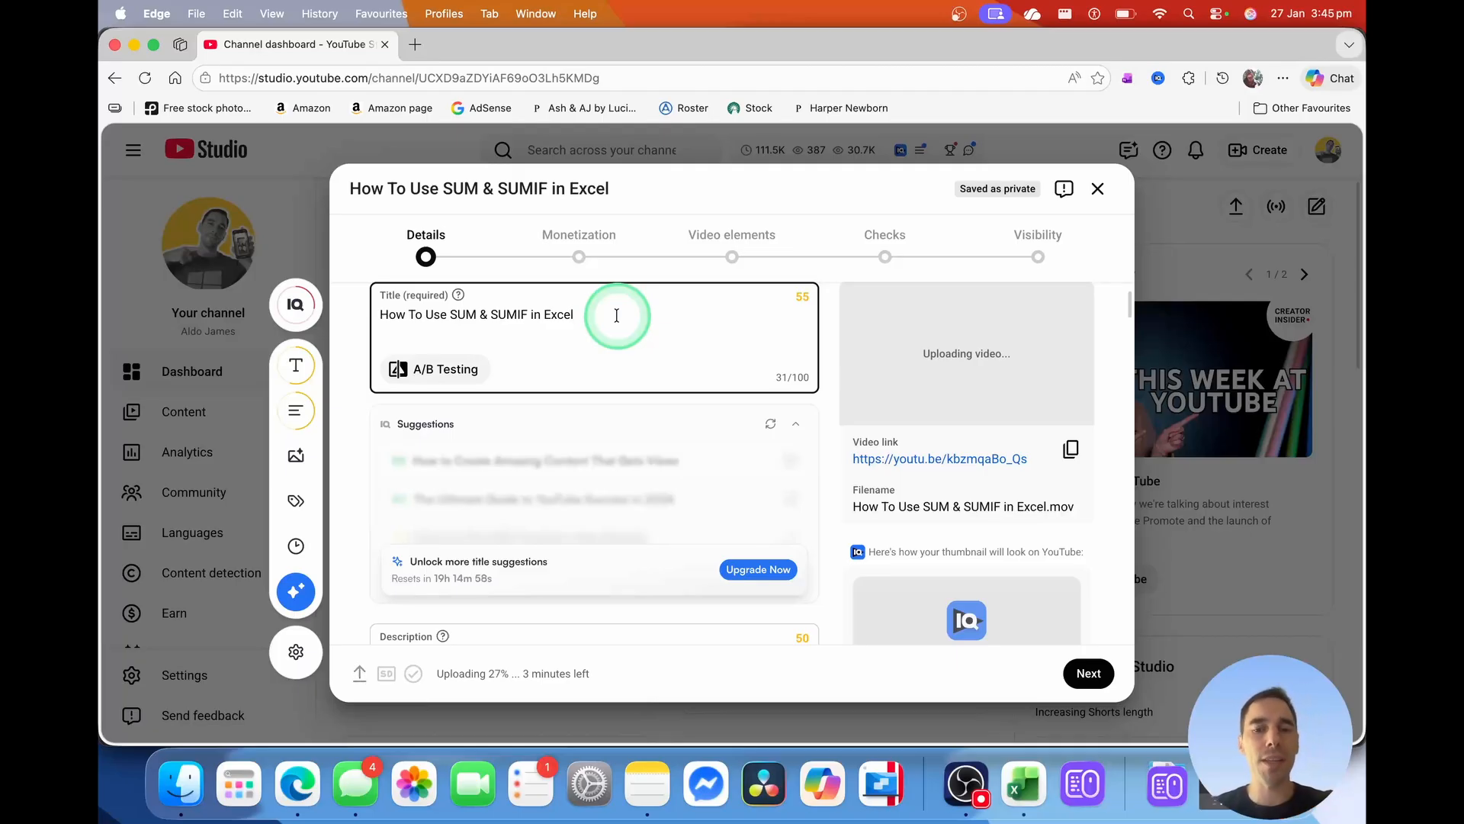
pyautogui.write('(2026)')
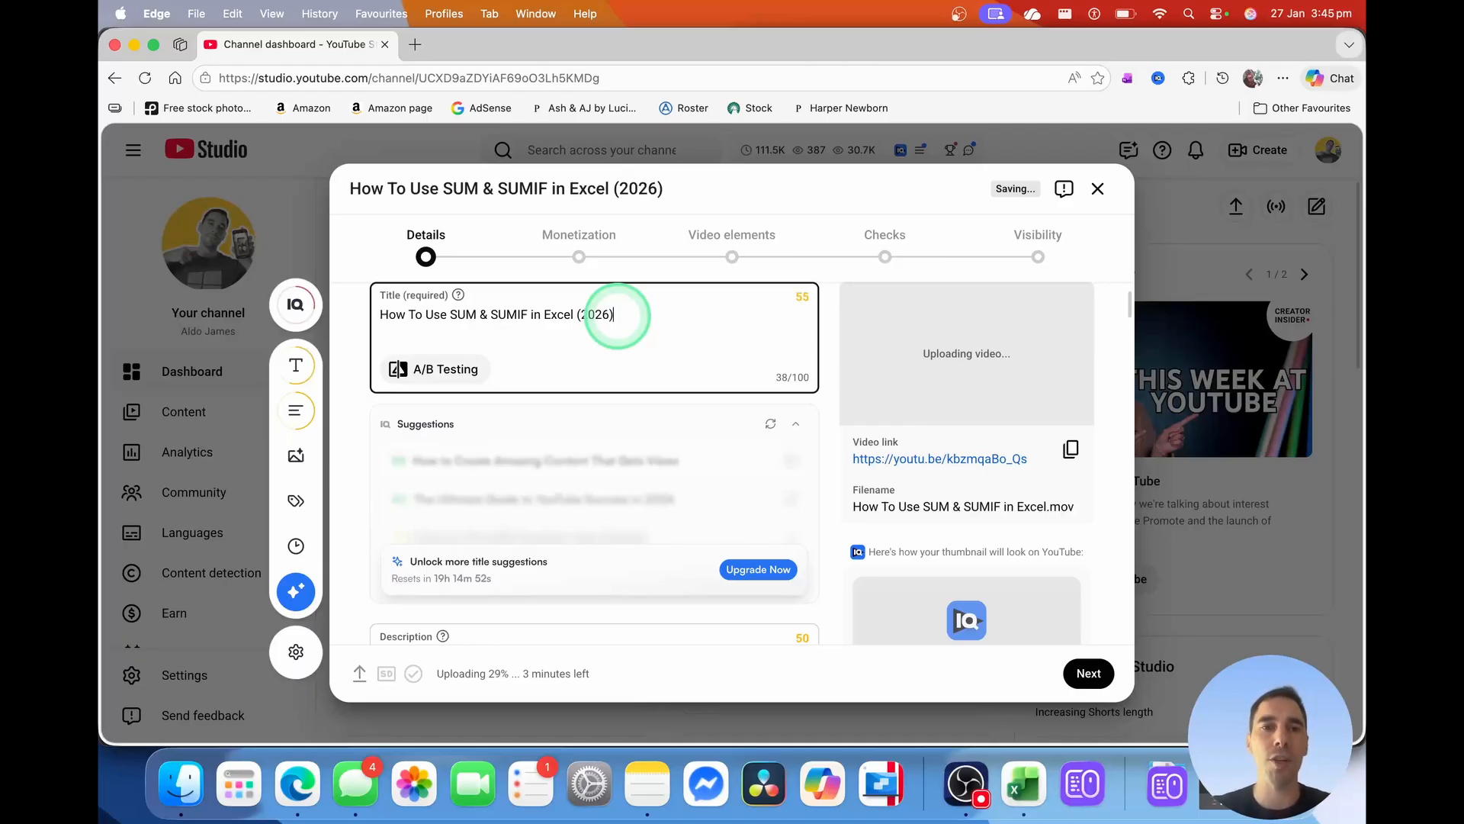
# - Add the opening line "In this video I will teach you how to use the SUM and SUMIF forumlas in Microsoft Excel." to the description
pyautogui.scroll(-5, 618, 315)
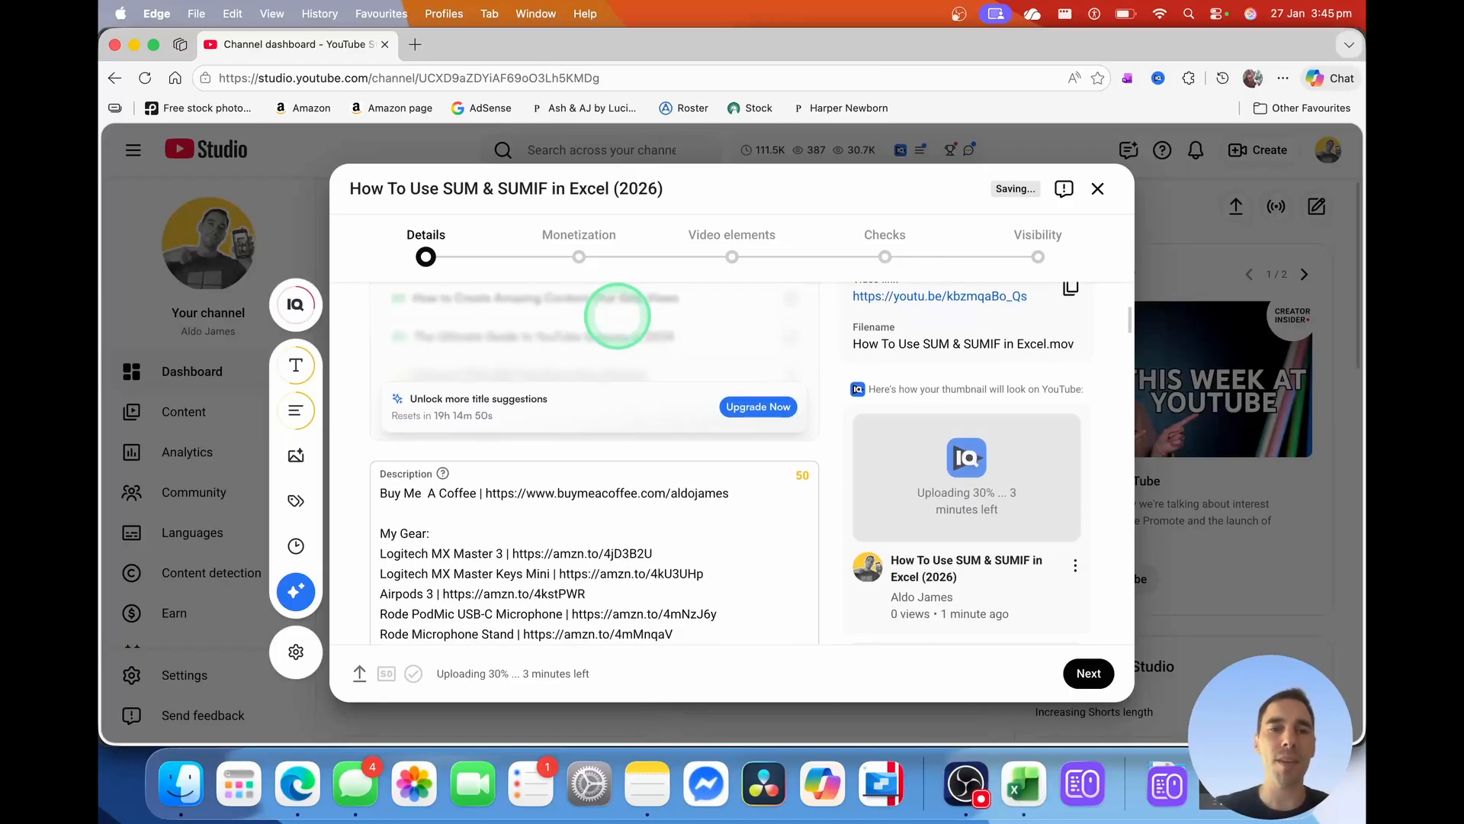
pyautogui.scroll(-1, 617, 315)
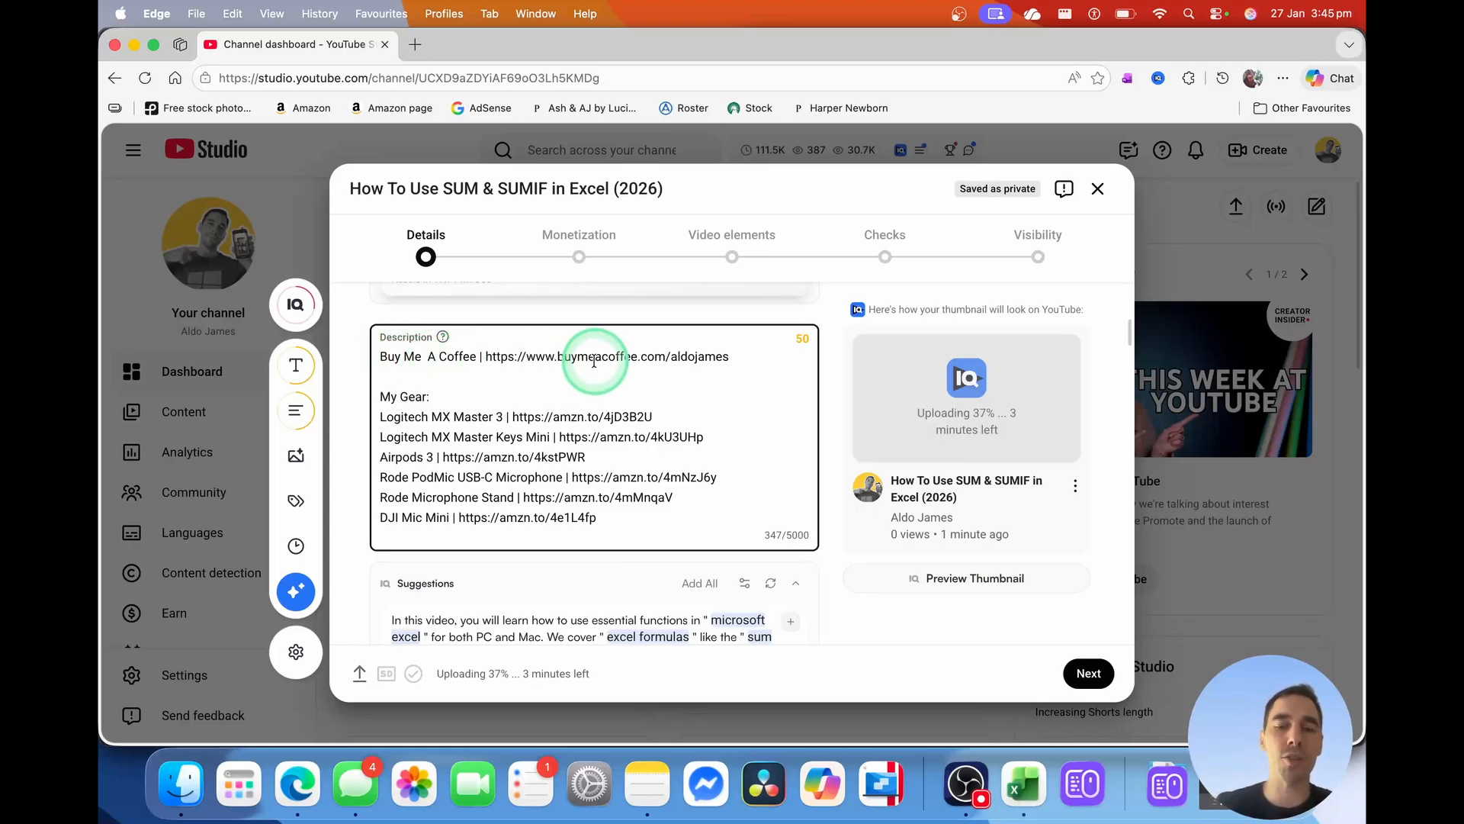
pyautogui.press('Return')
pyautogui.press('Return')
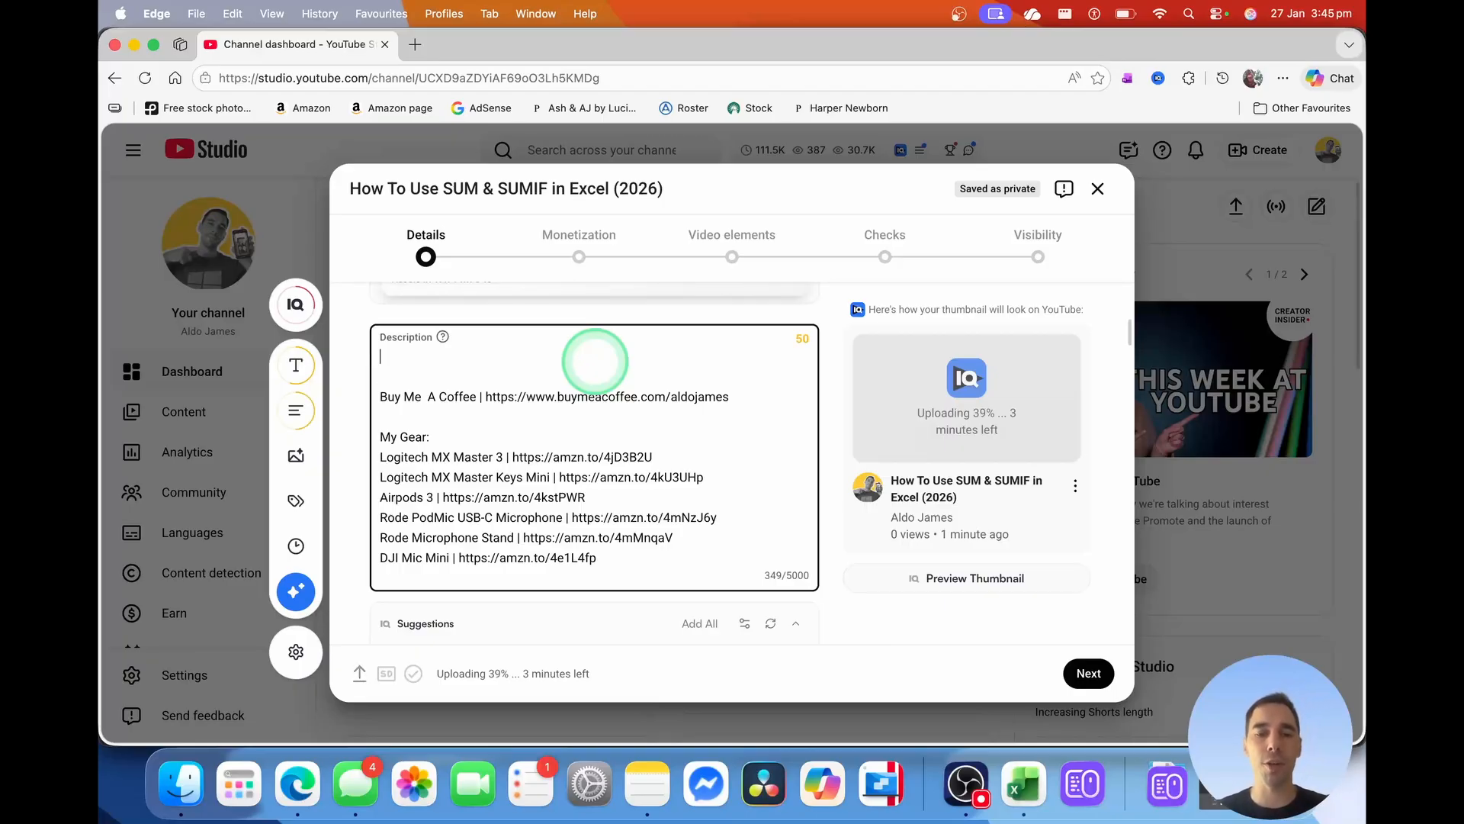
pyautogui.write('In this video I will teach you how to use the SUM and SUMIF forumlas in Microsoft Excel.')
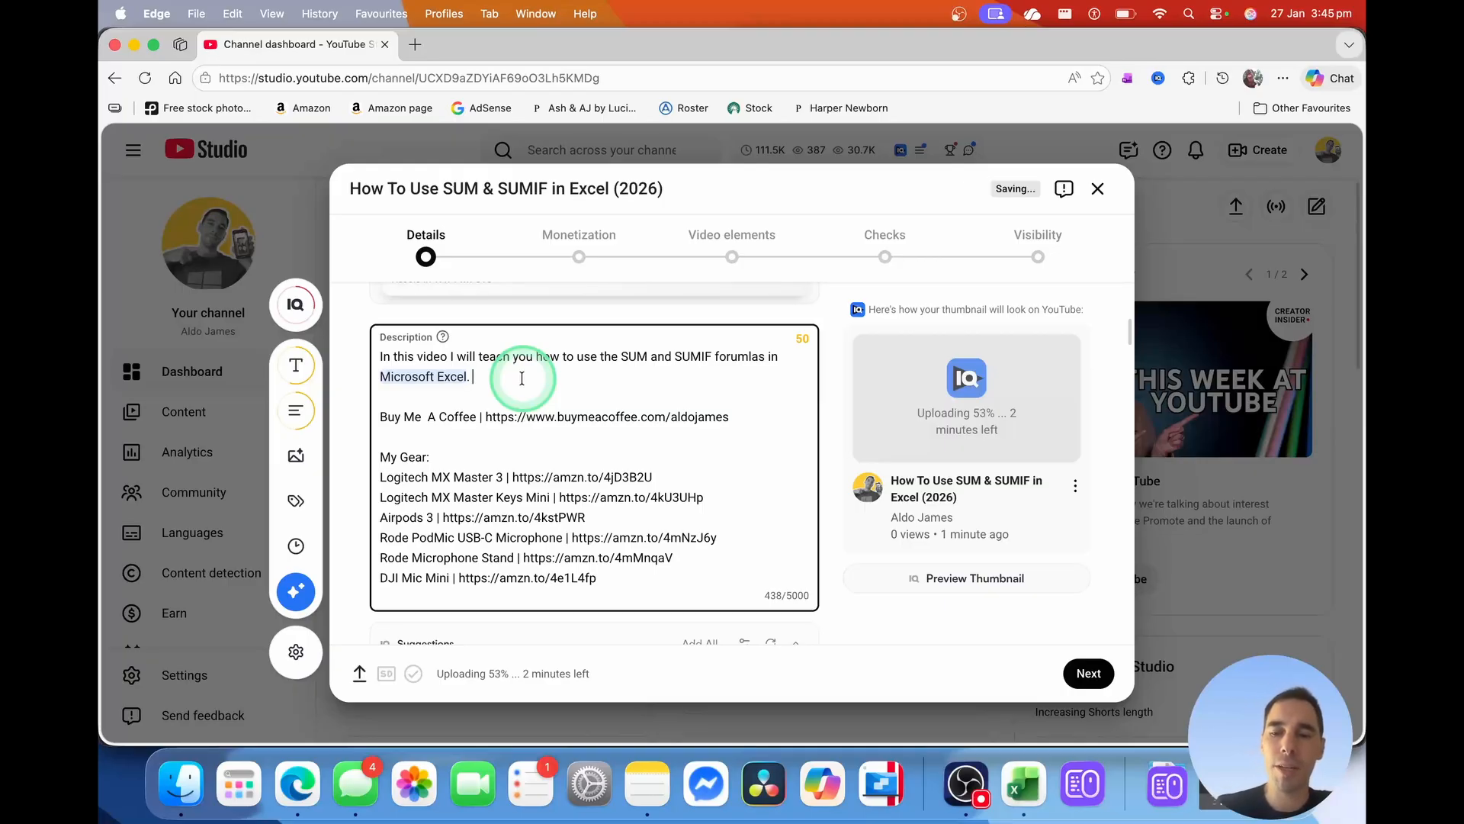
pyautogui.press('Return')
pyautogui.press('Return')
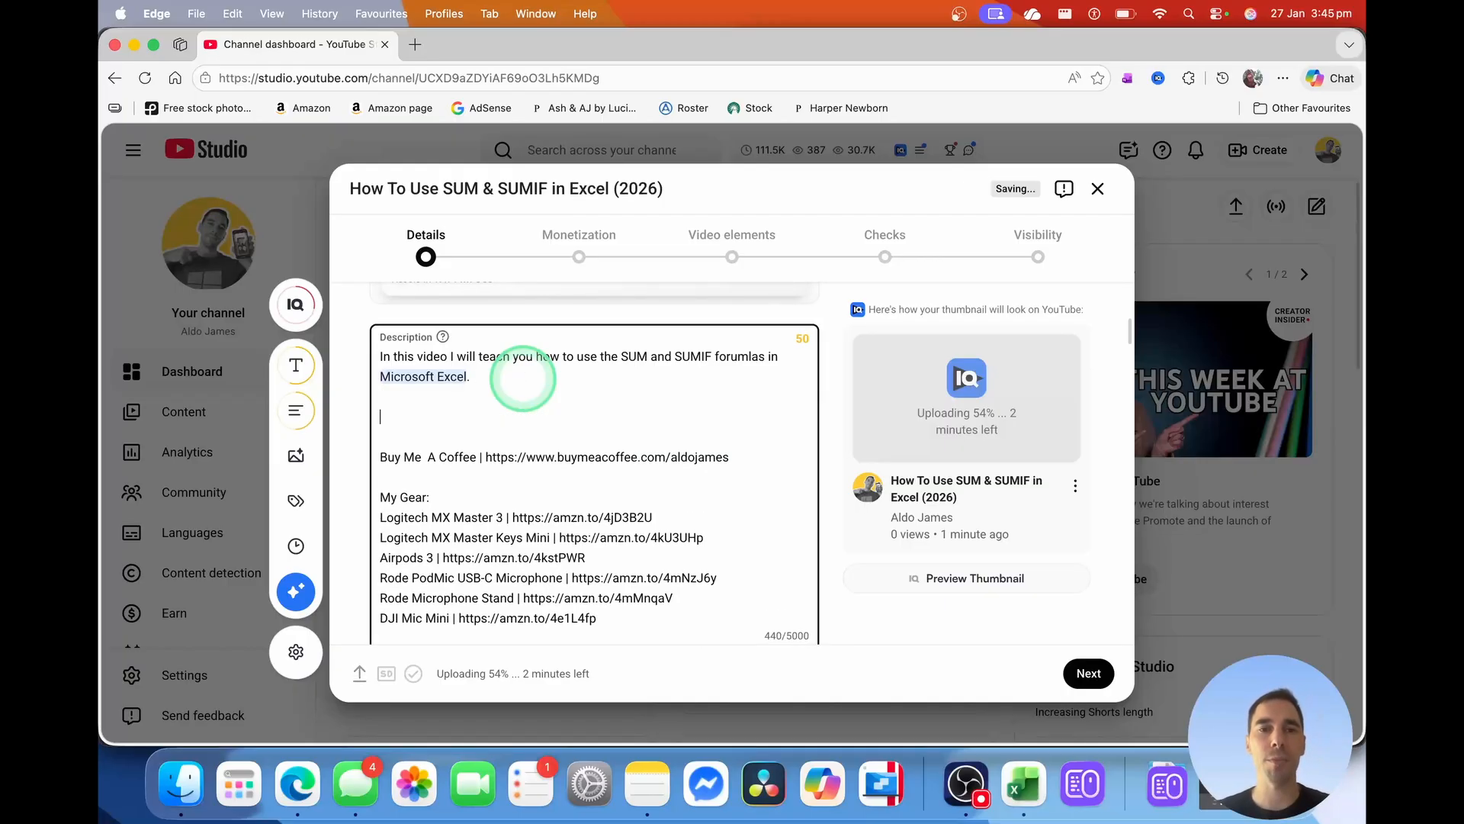
pyautogui.press('BackSpace')
pyautogui.press('BackSpace')
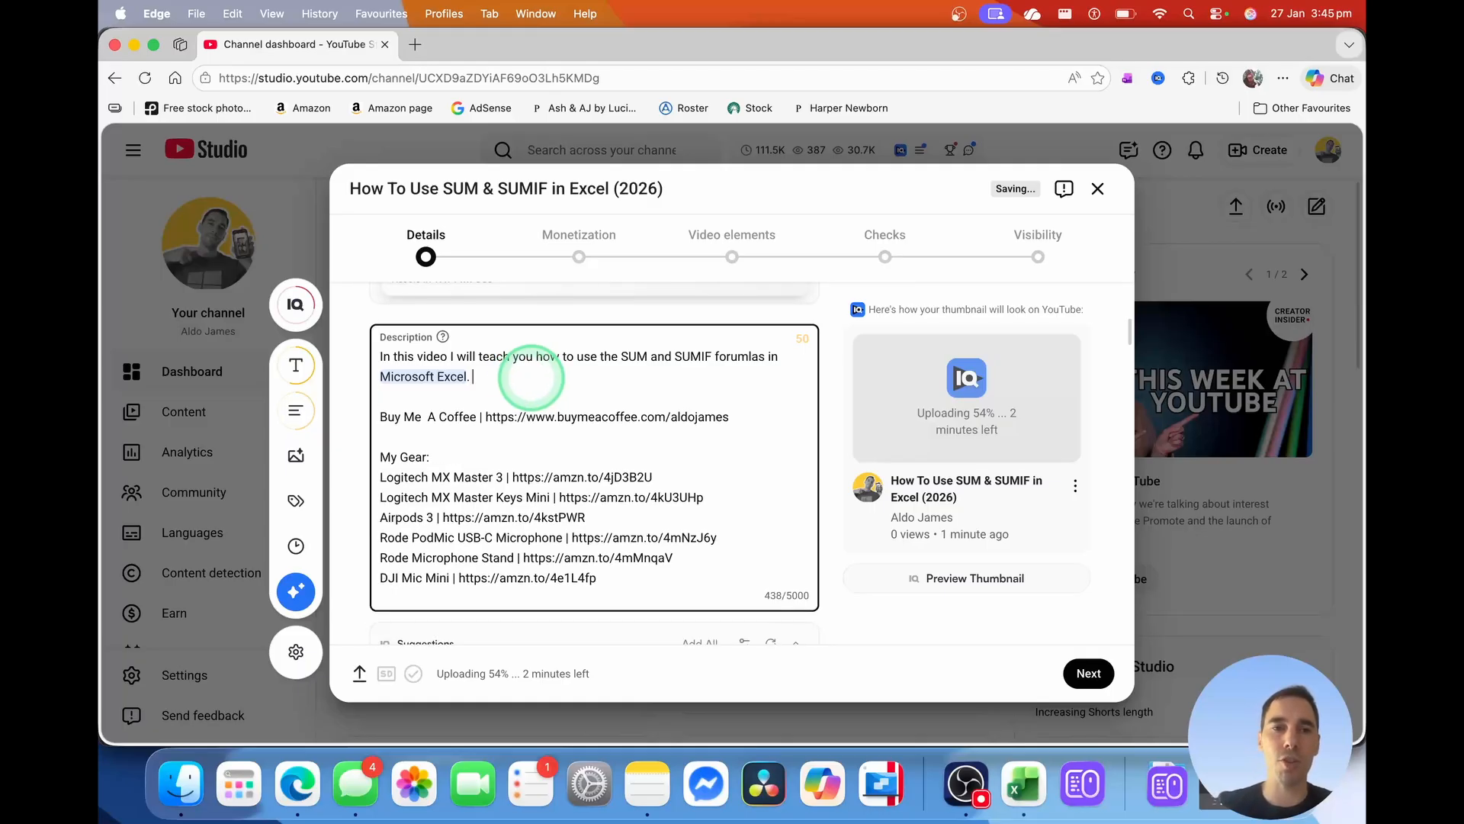
# - Add a "Timestamps:" heading below the gear links in the description and start its first entry with "0:00"
pyautogui.scroll(-3, 584, 408)
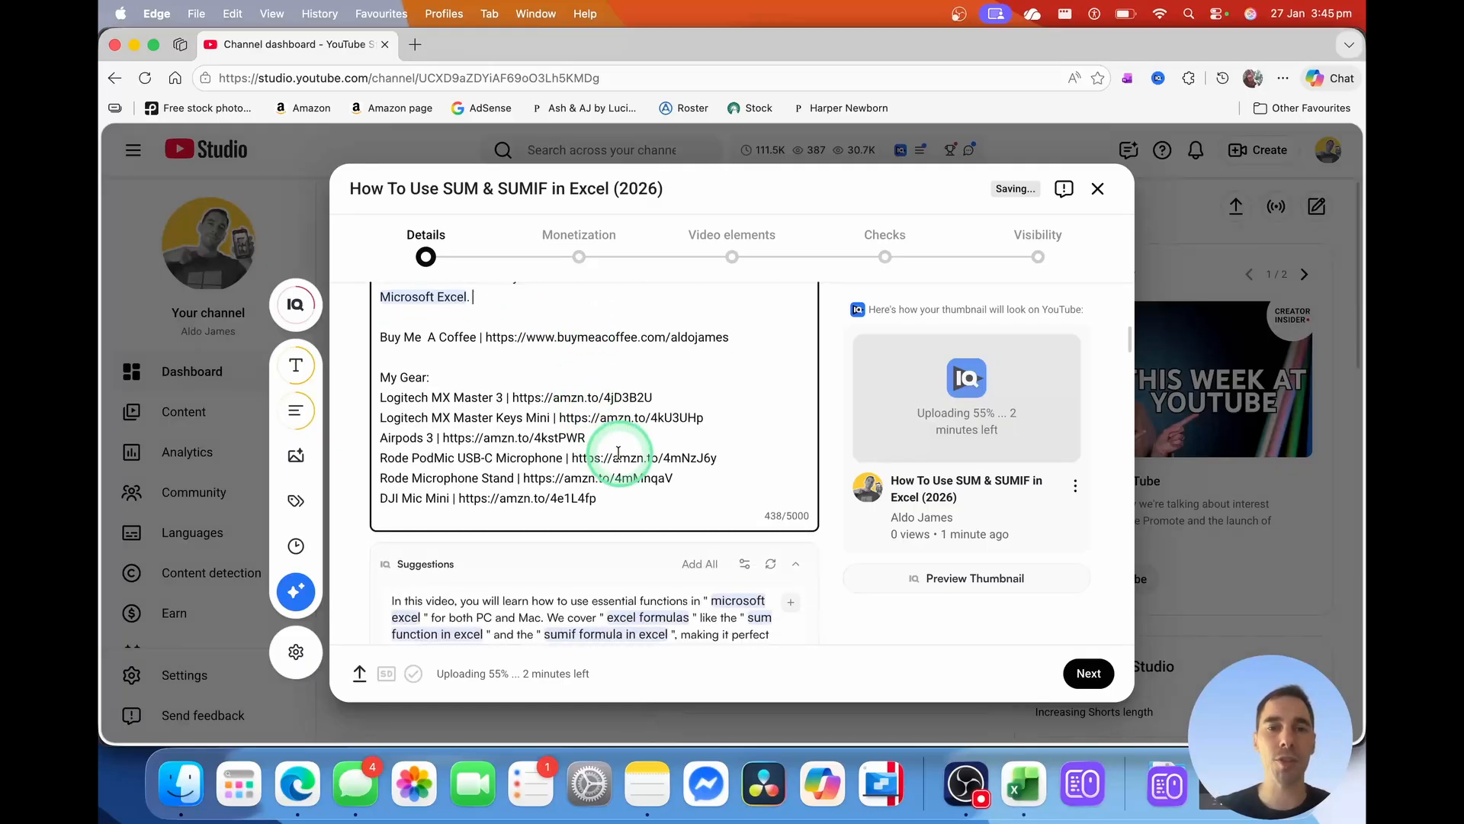
pyautogui.click(614, 488)
pyautogui.press('Return')
pyautogui.press('Return')
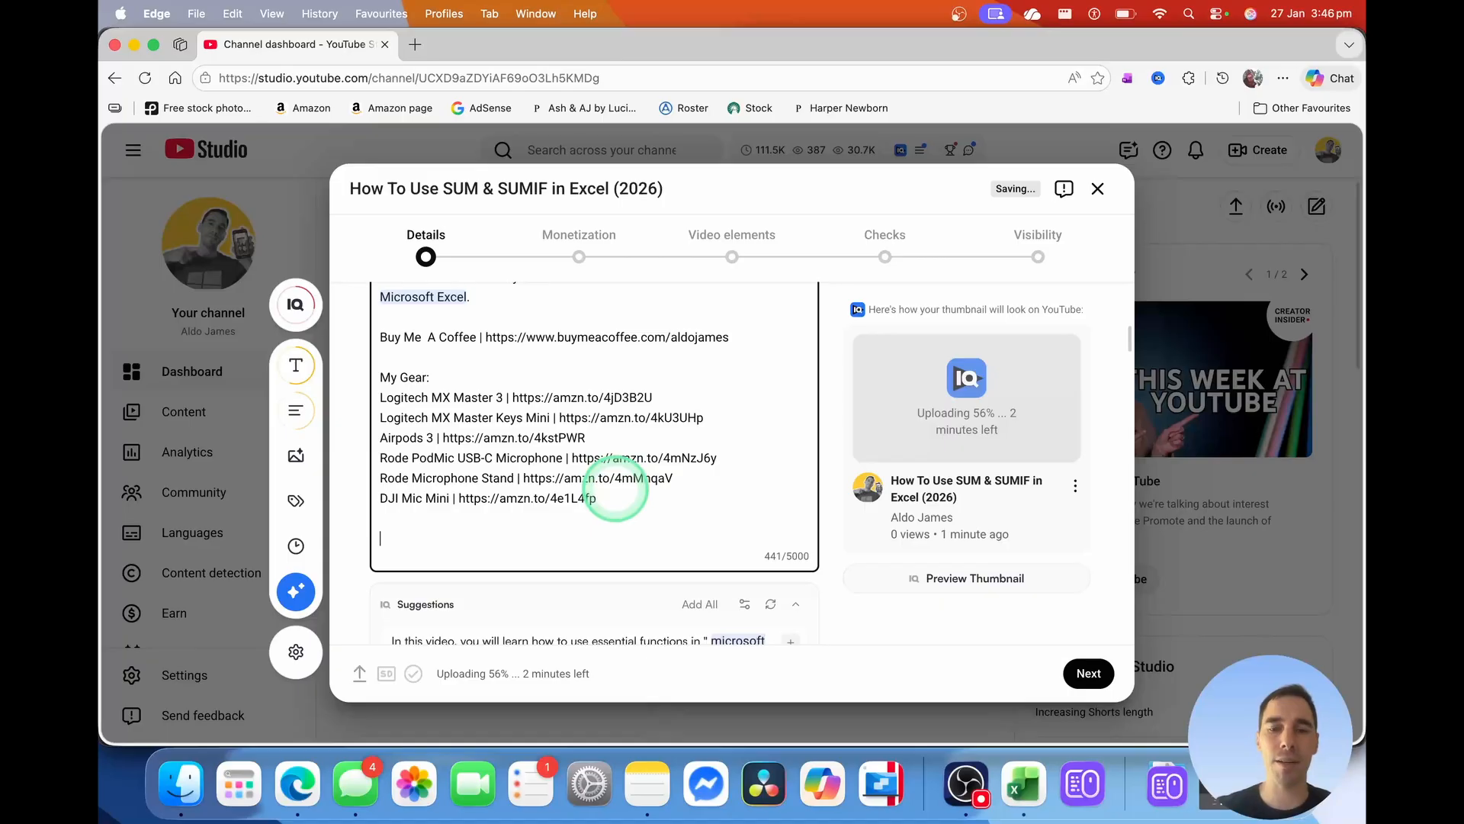
pyautogui.write('Timestamps')
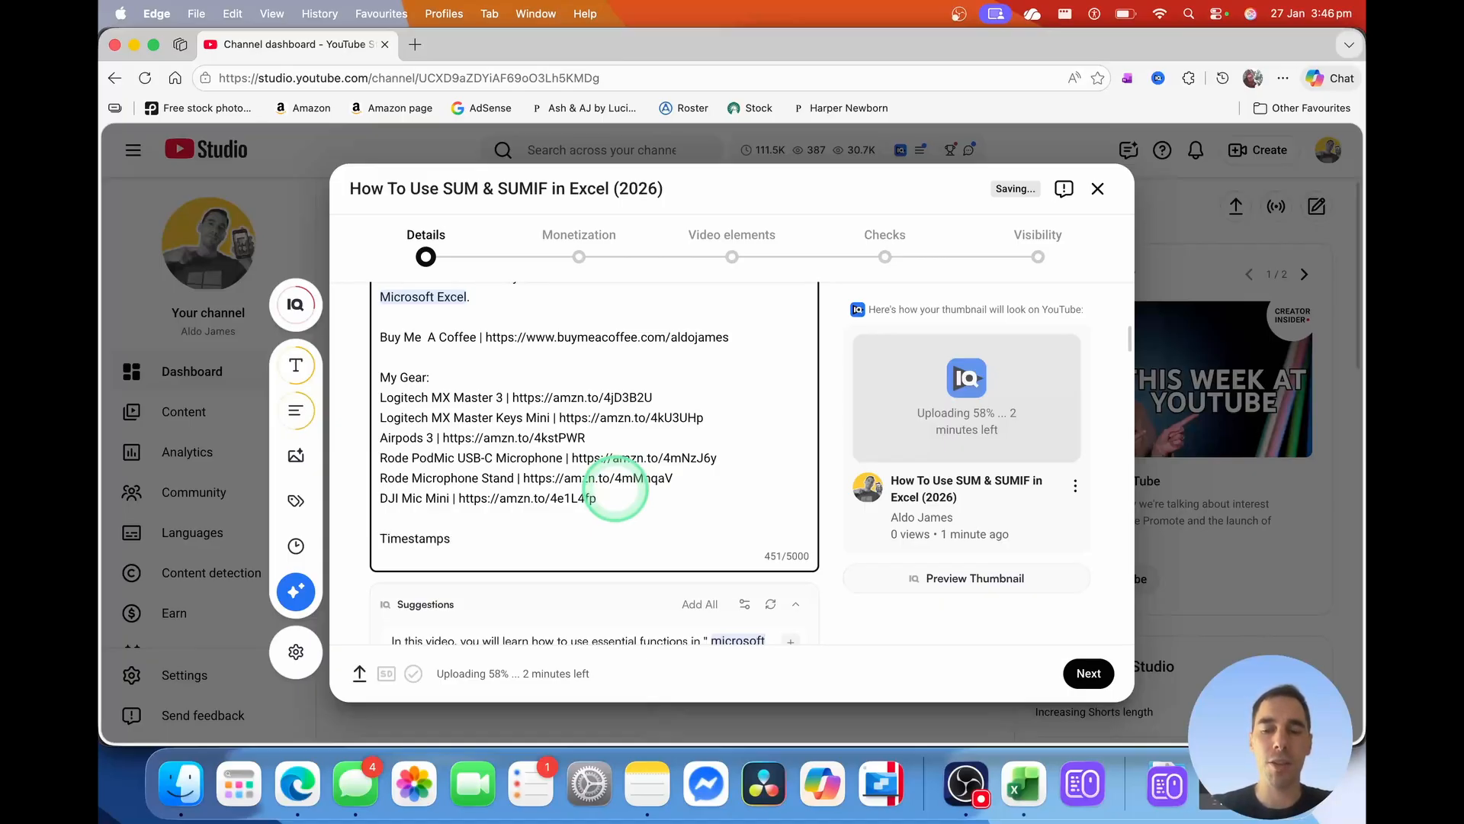
pyautogui.write(':')
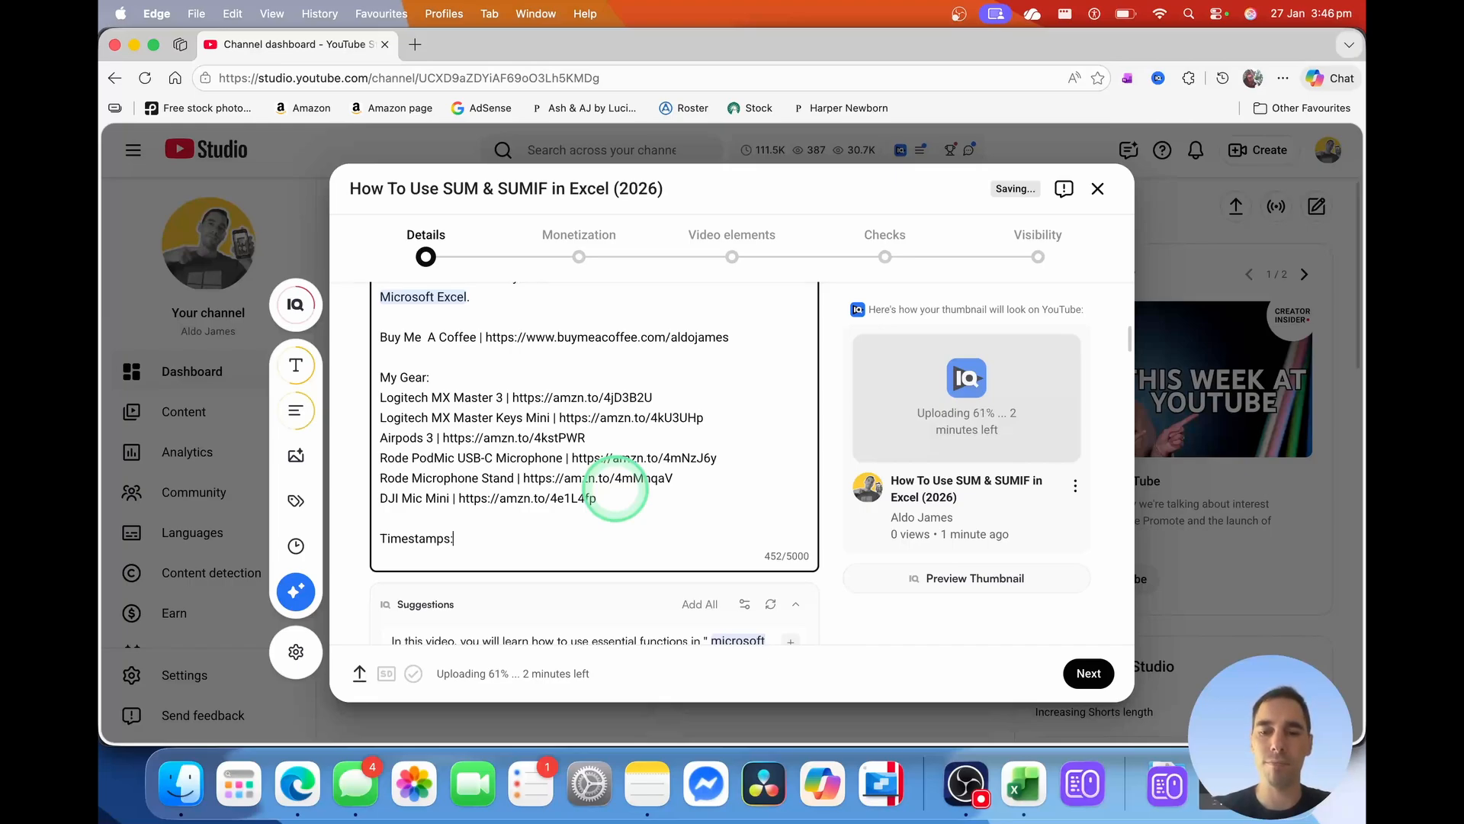
pyautogui.press('Return')
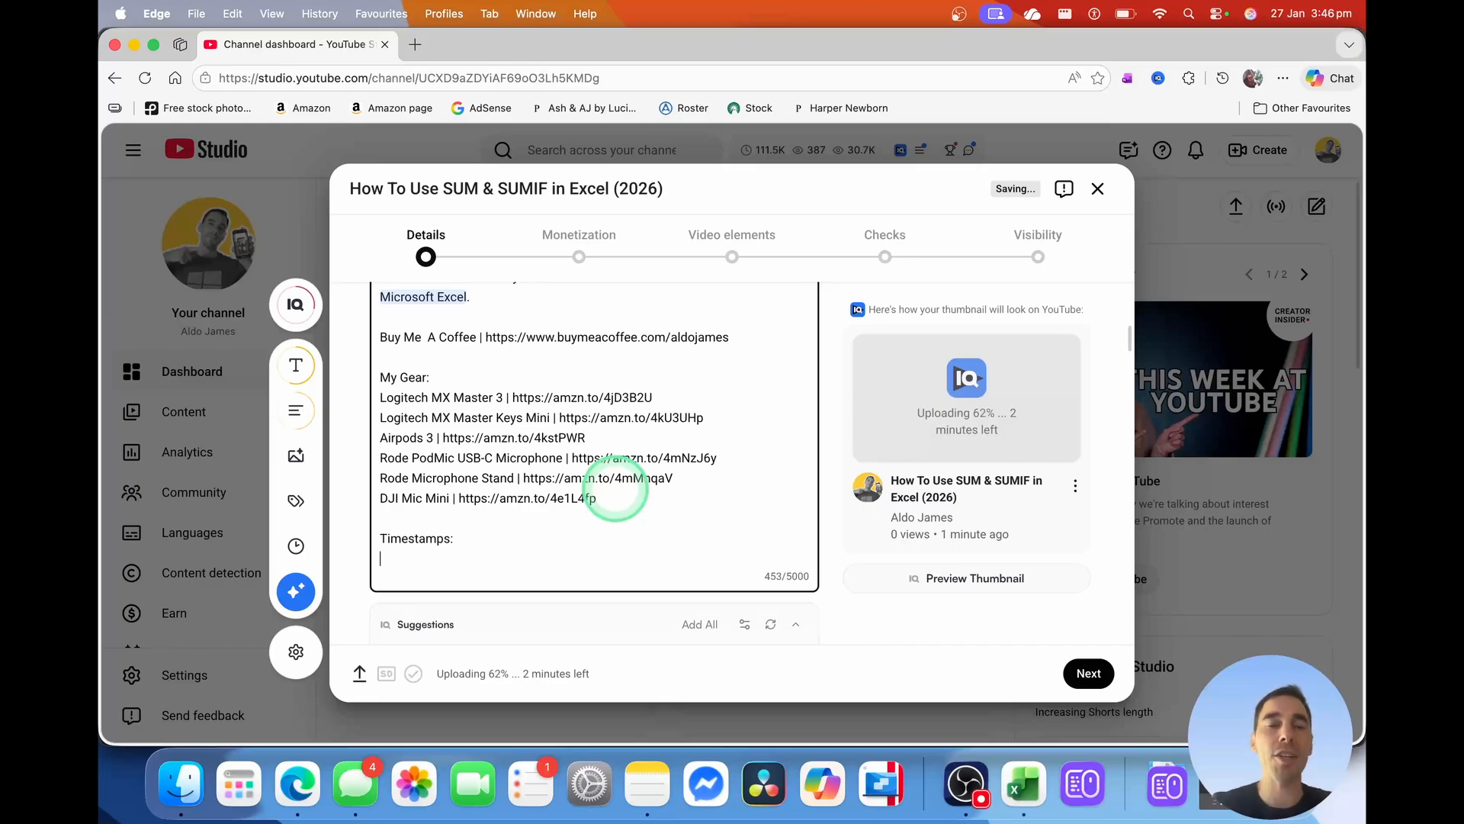
pyautogui.write('0:00')
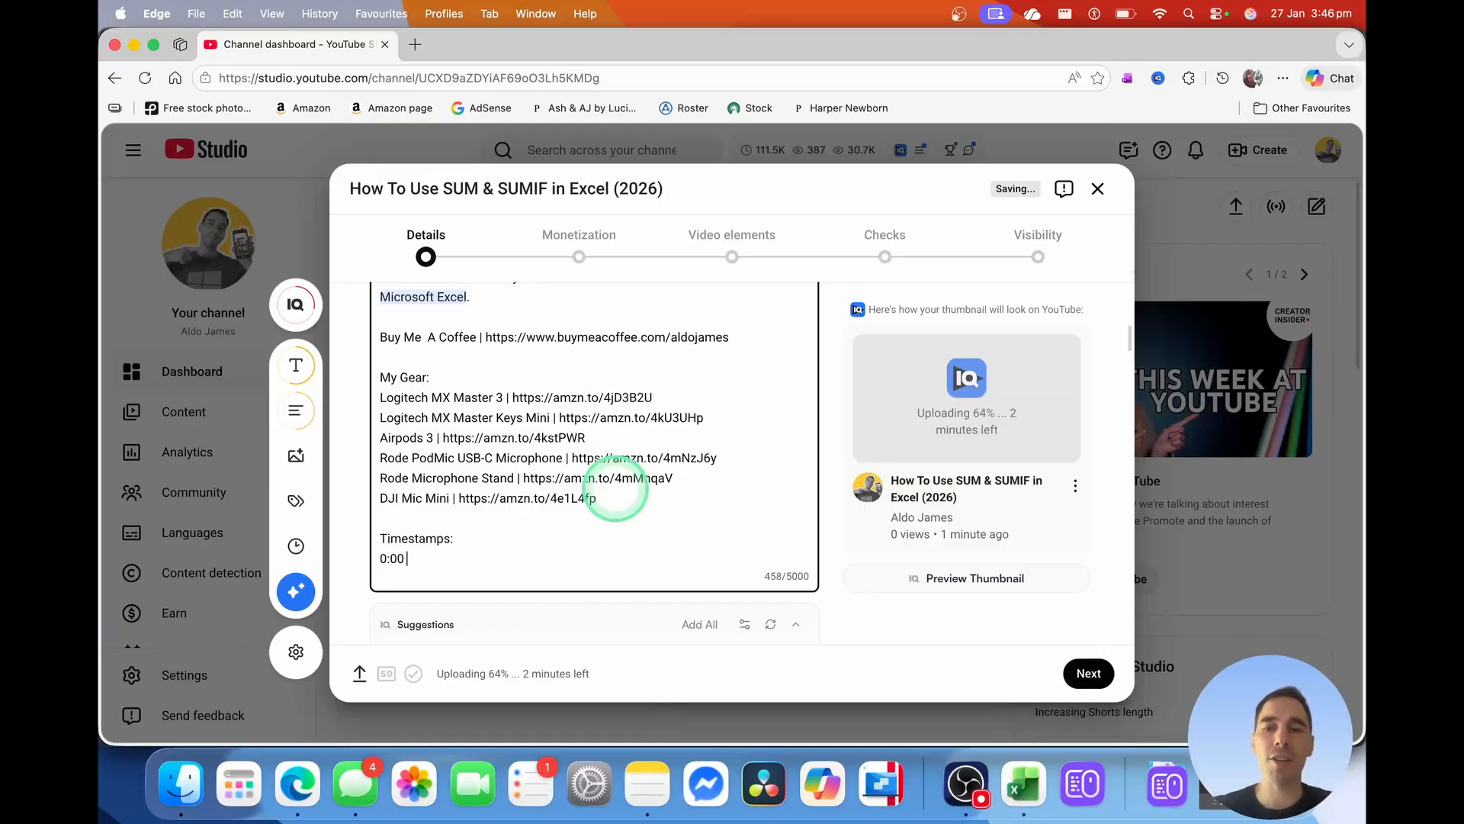
# - Copy the timestamp list from the note in Notes and paste it under the Timestamps heading, replacing the "0:00" entry
pyautogui.click(1362, 818)
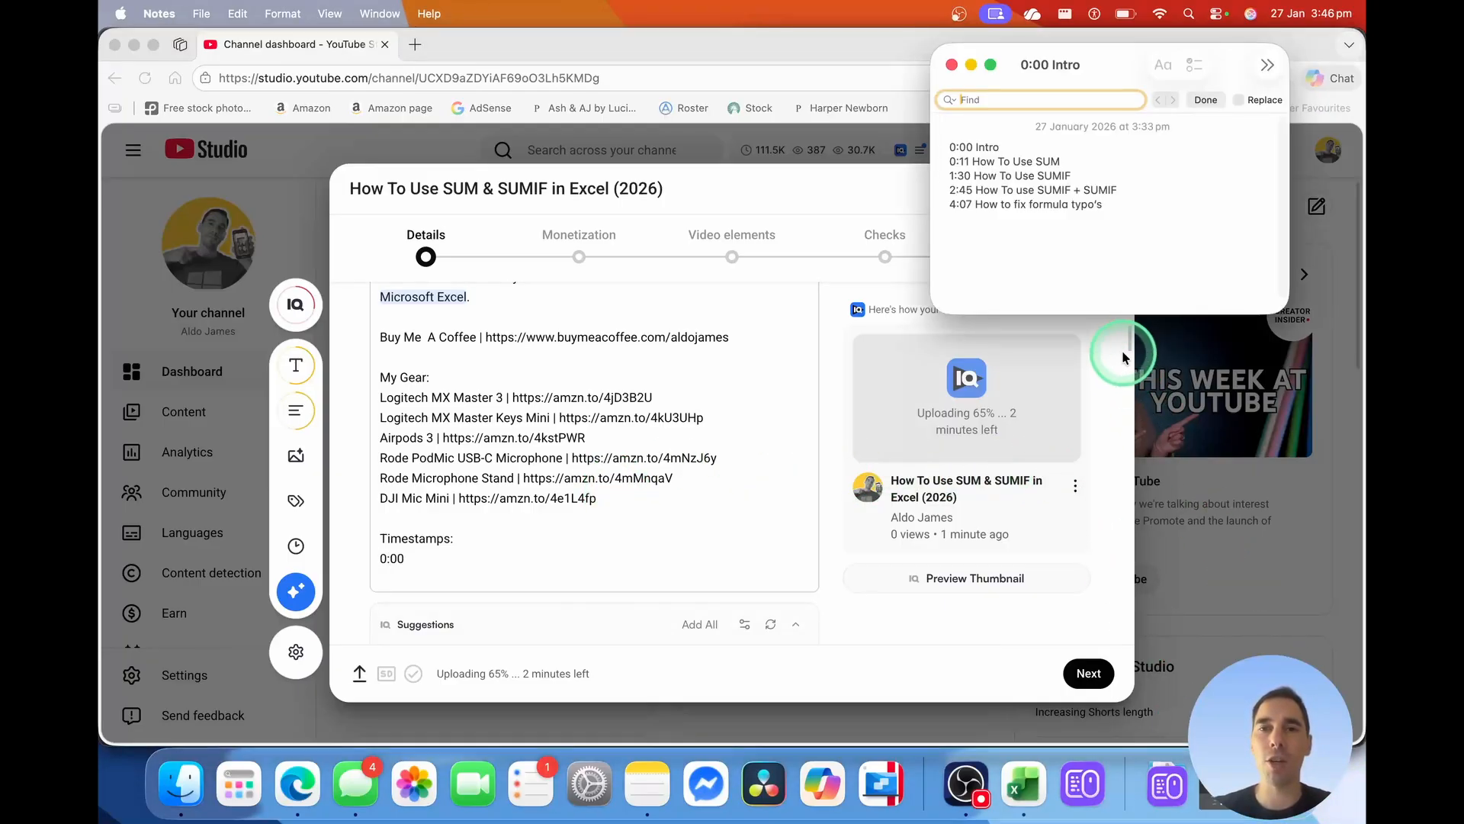
pyautogui.moveTo(1127, 202); pyautogui.dragTo(952, 147)
pyautogui.press('super+c')
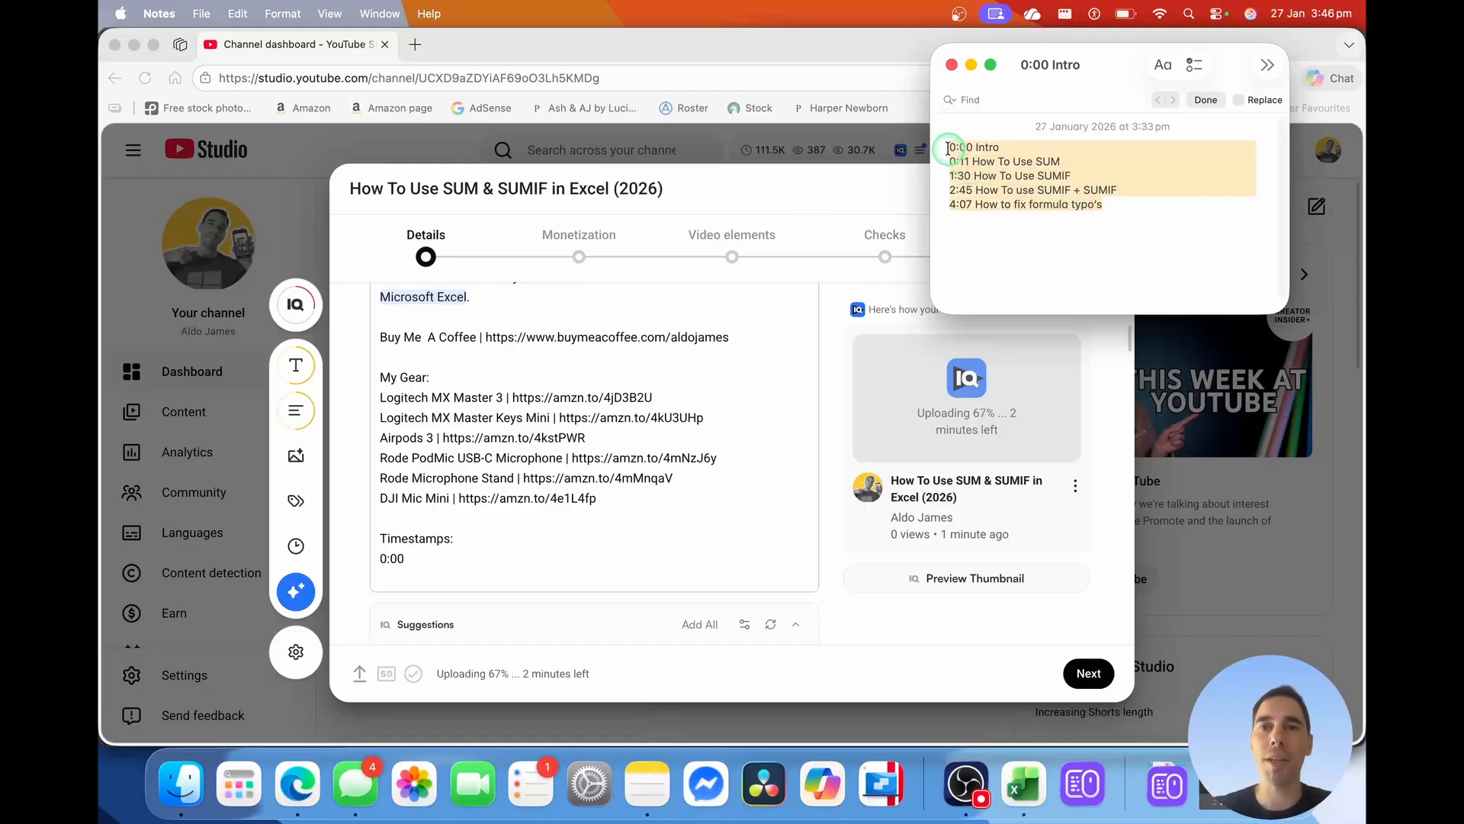
pyautogui.click(383, 559)
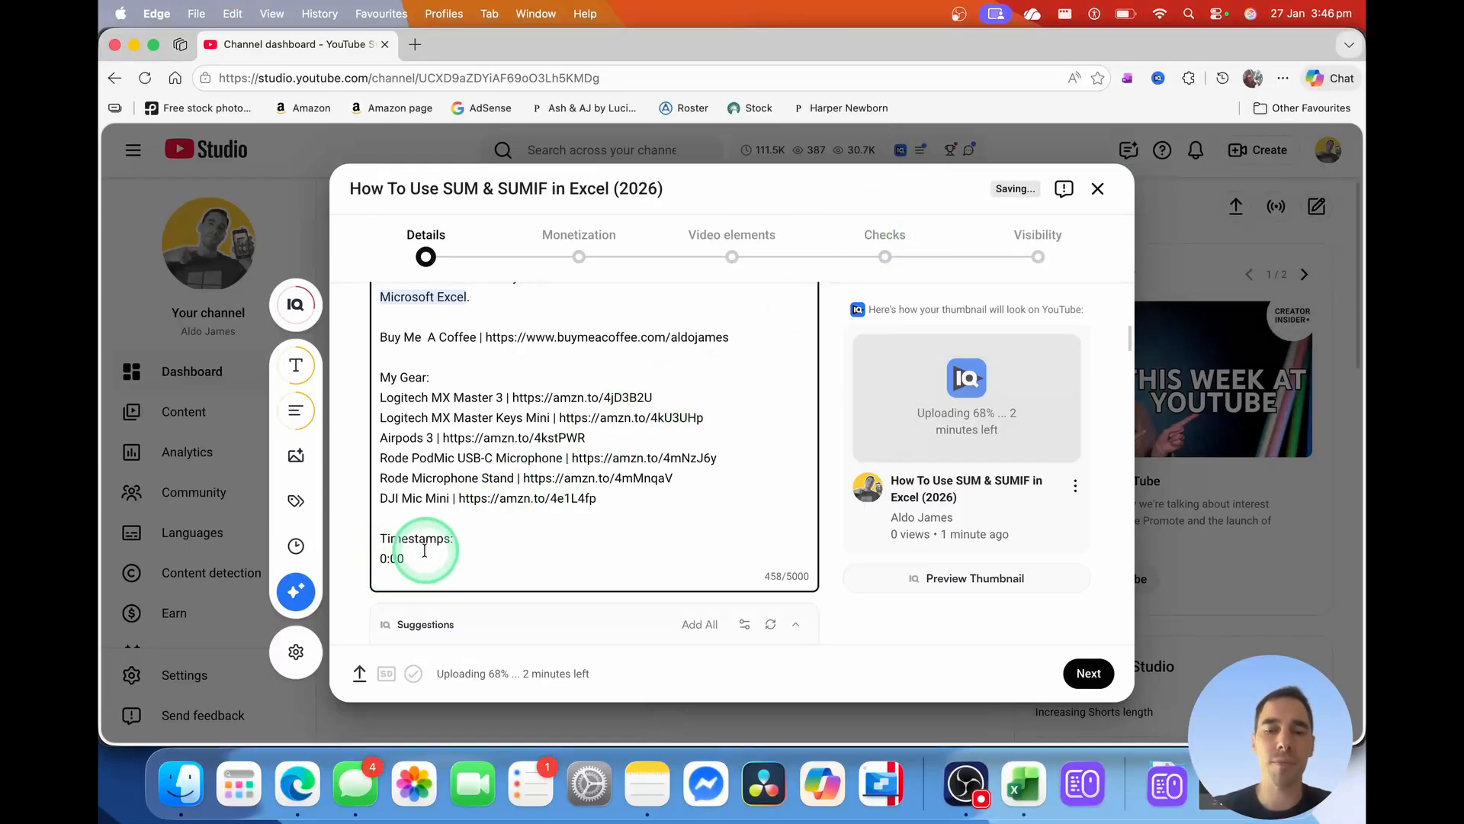
pyautogui.press('super+v')
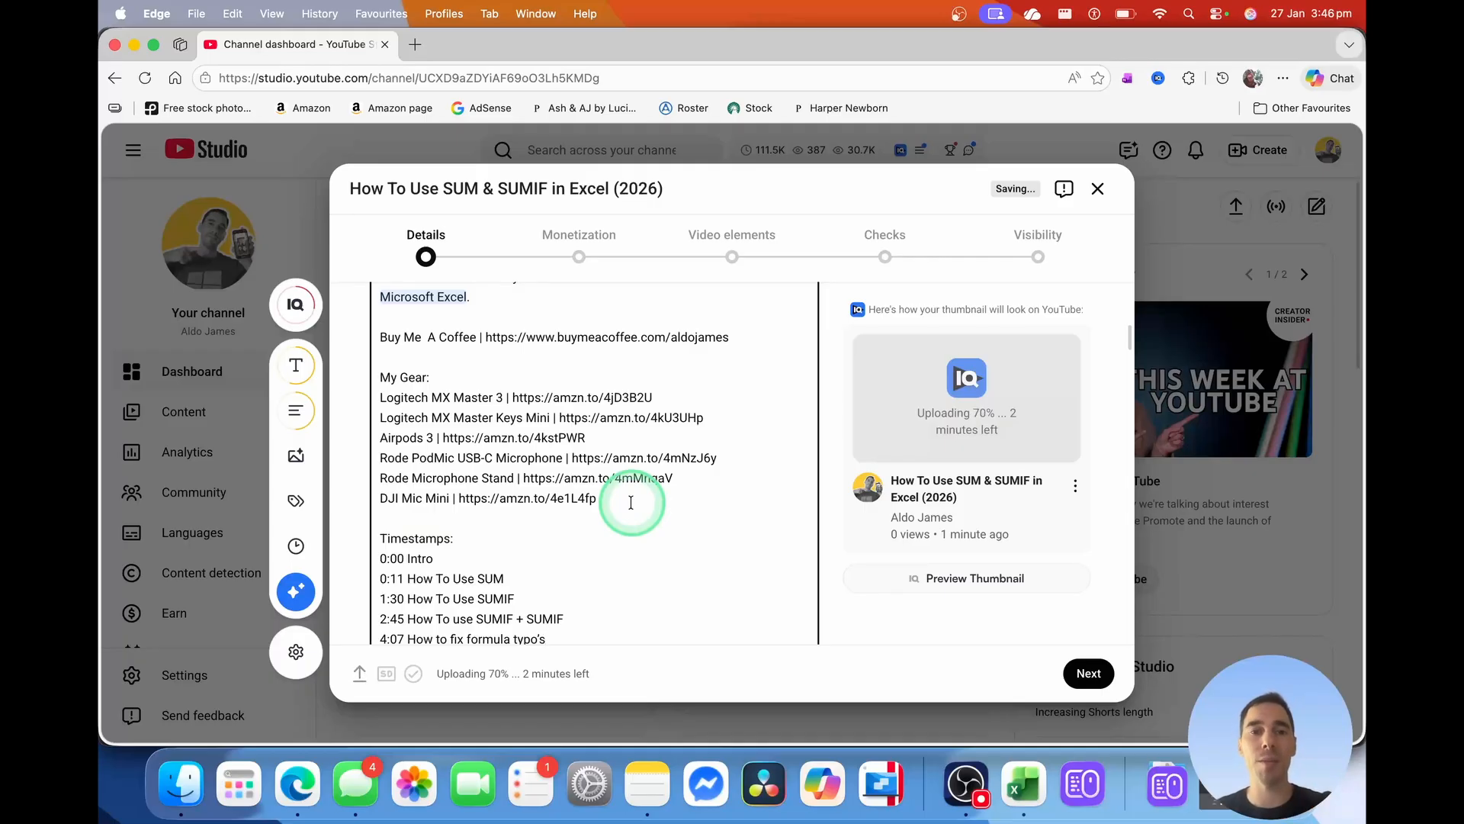
# - Add the hashtags "#microsoft #excel #tutorial" at the end of the description, separated from the timestamps by a blank line
pyautogui.scroll(-3, 630, 503)
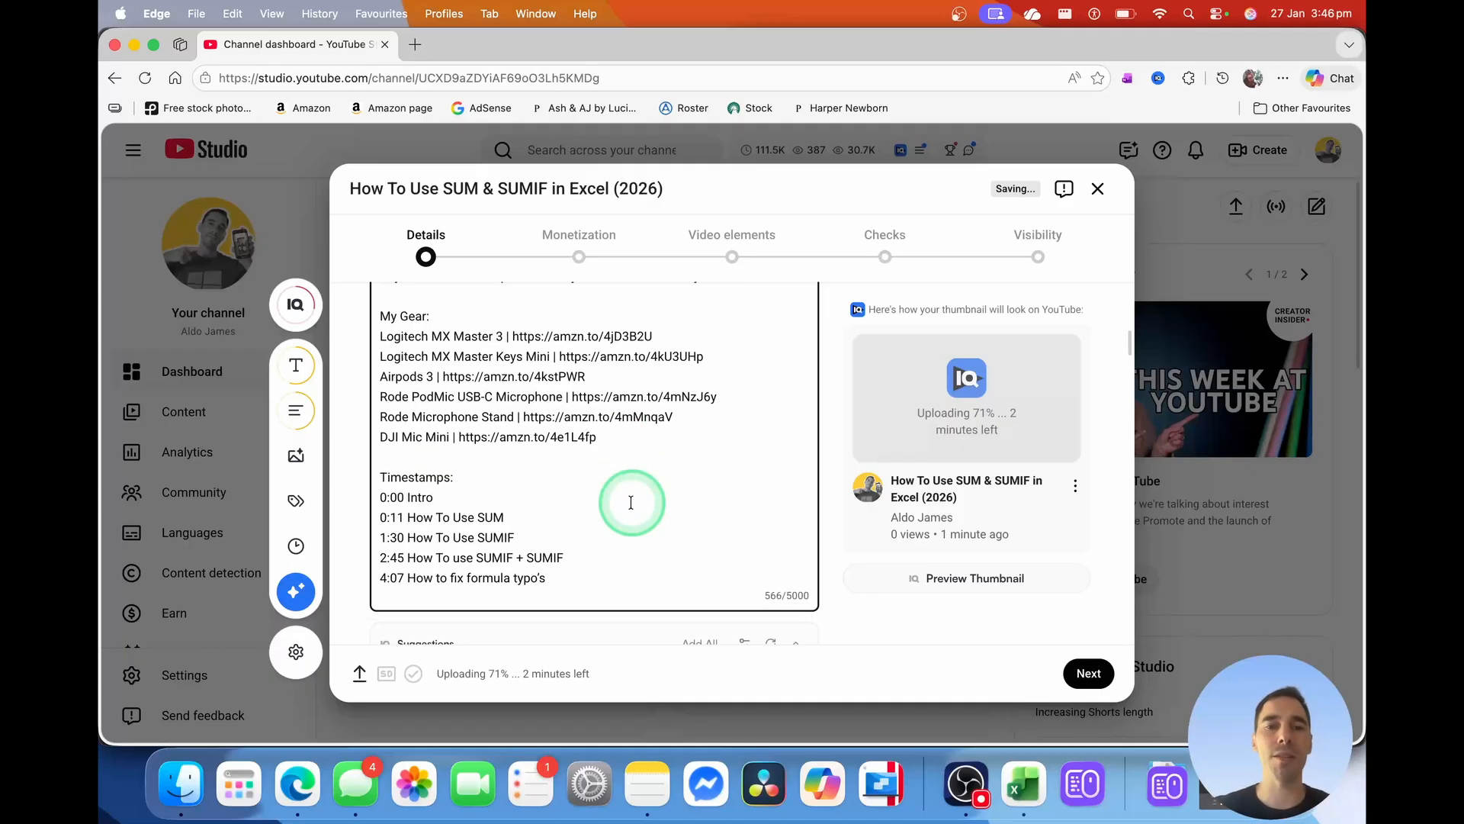
pyautogui.press('Return')
pyautogui.press('Return')
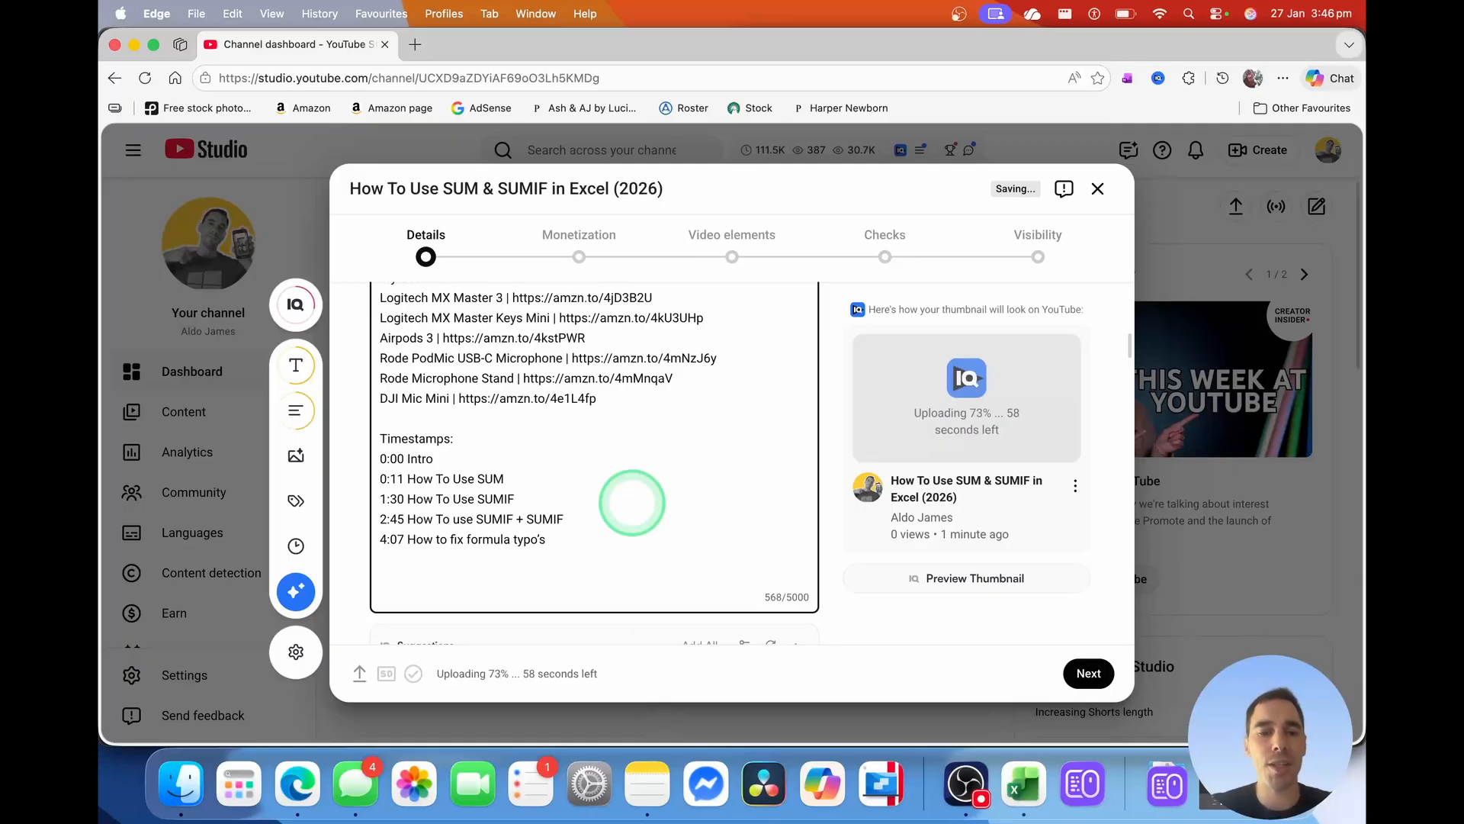
pyautogui.write('#A')
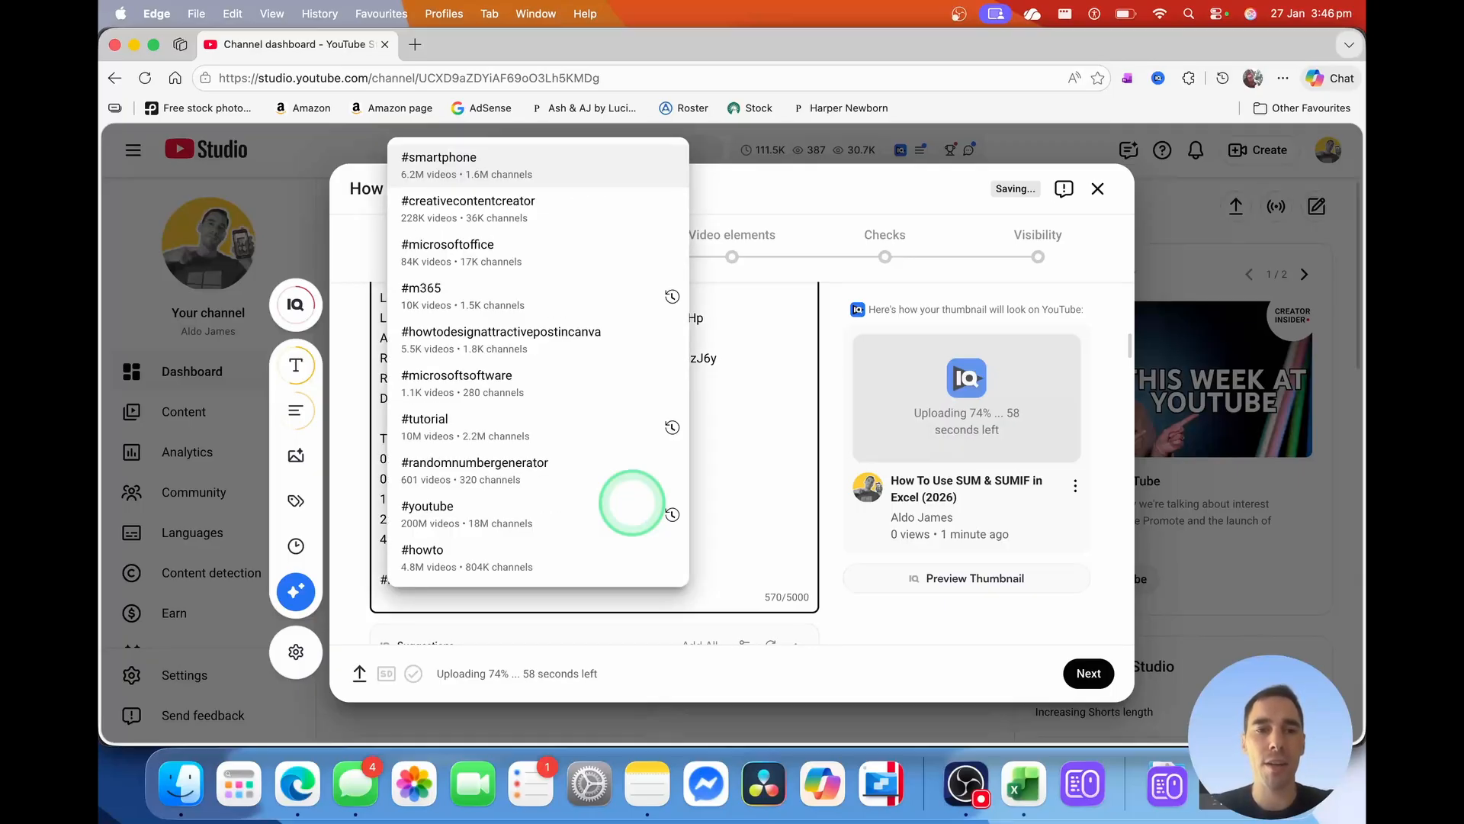
pyautogui.write('icrosoft #ex')
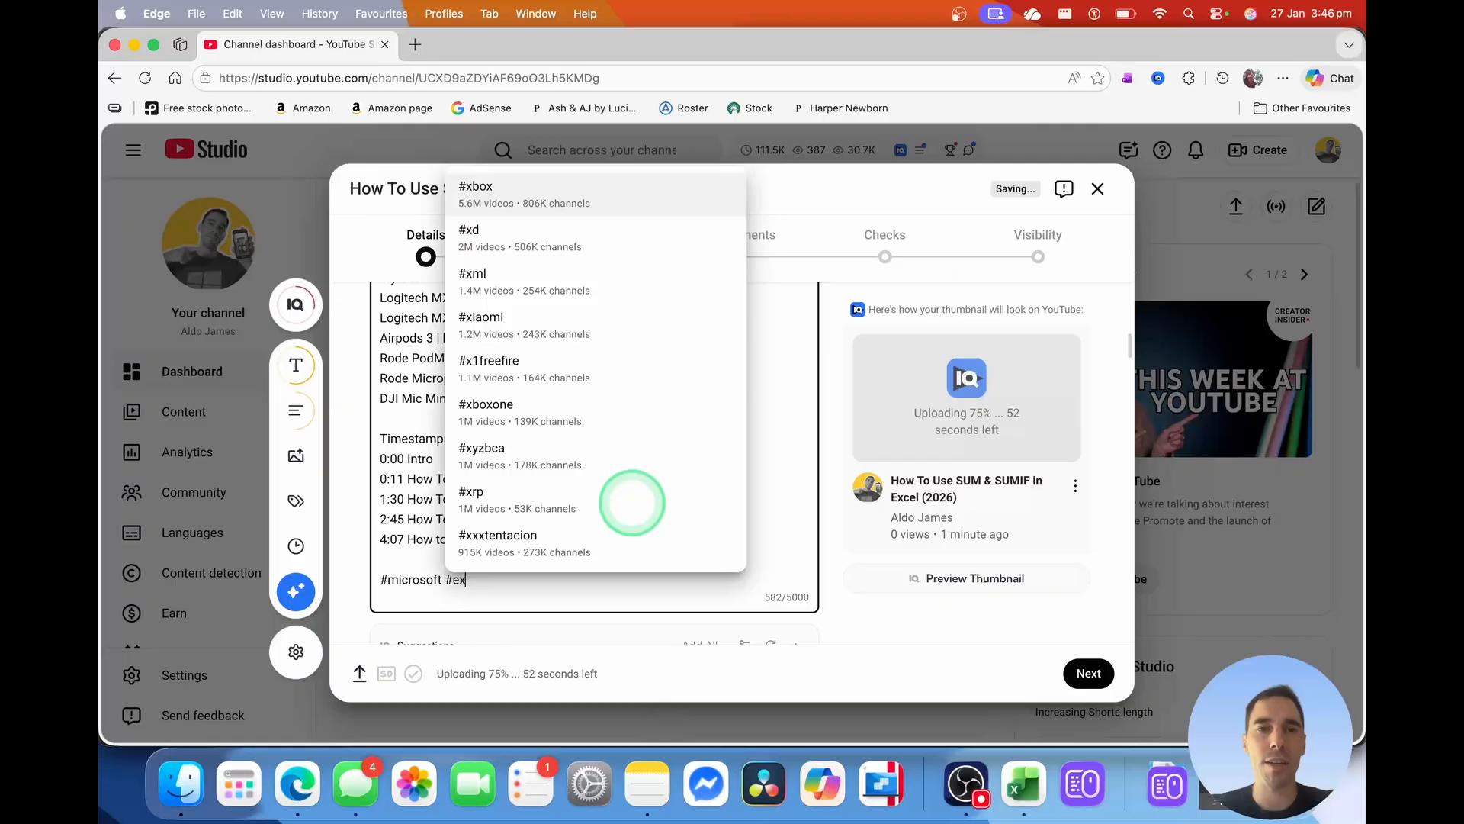
pyautogui.write('cel #')
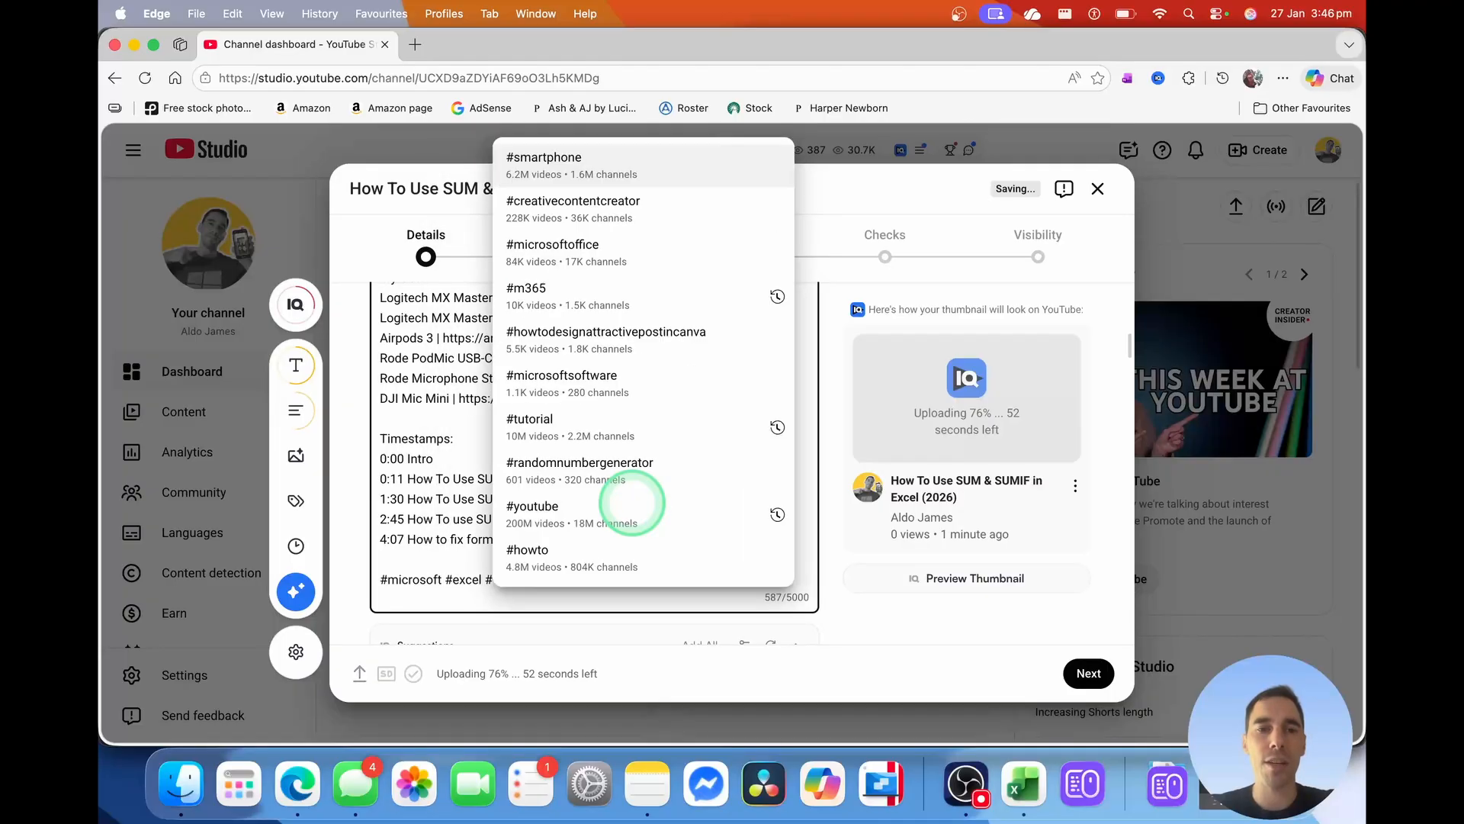
pyautogui.write('tutorial')
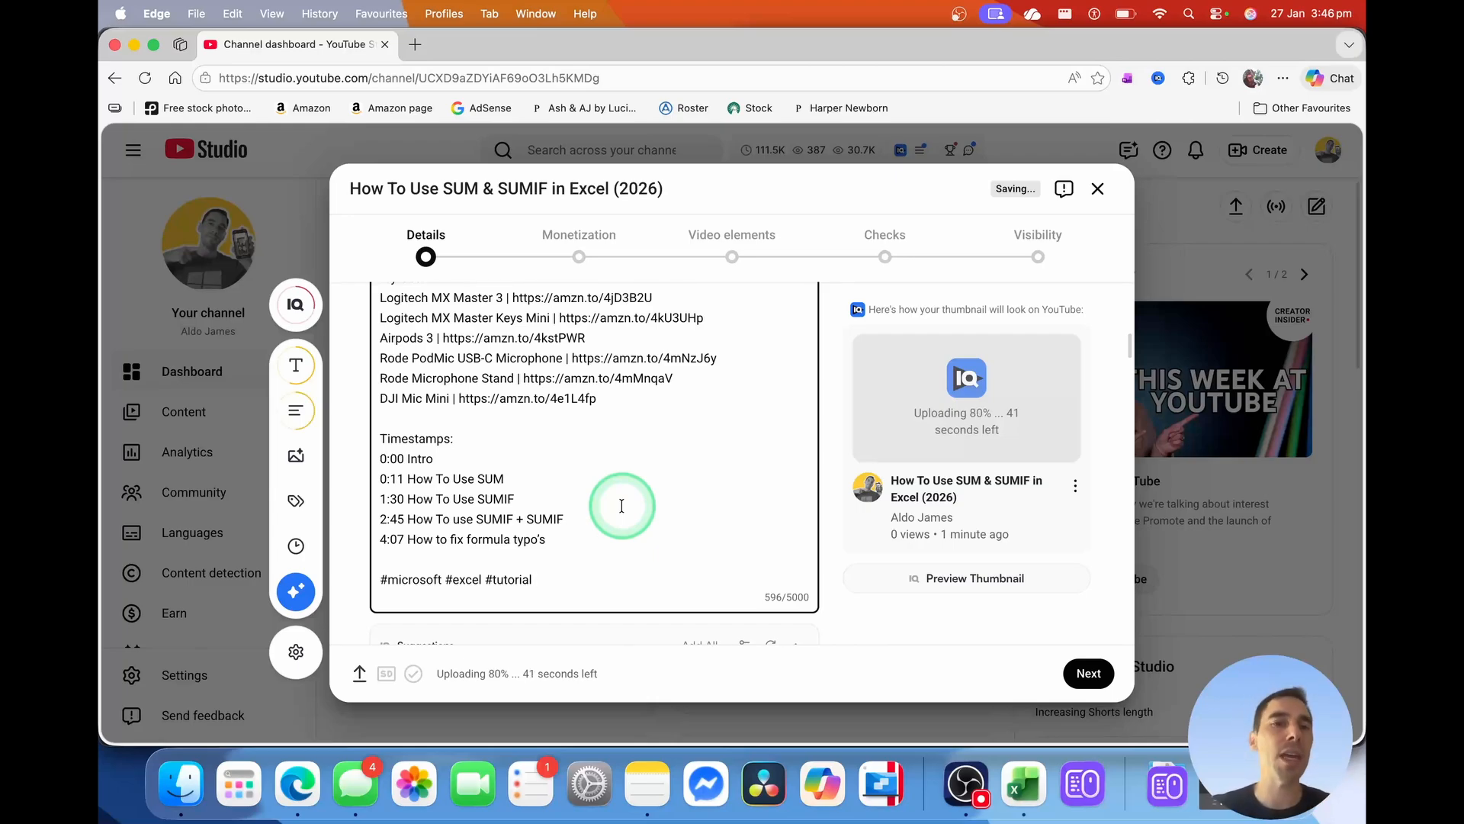
pyautogui.scroll(-2, 621, 504)
pyautogui.scroll(-3, 620, 505)
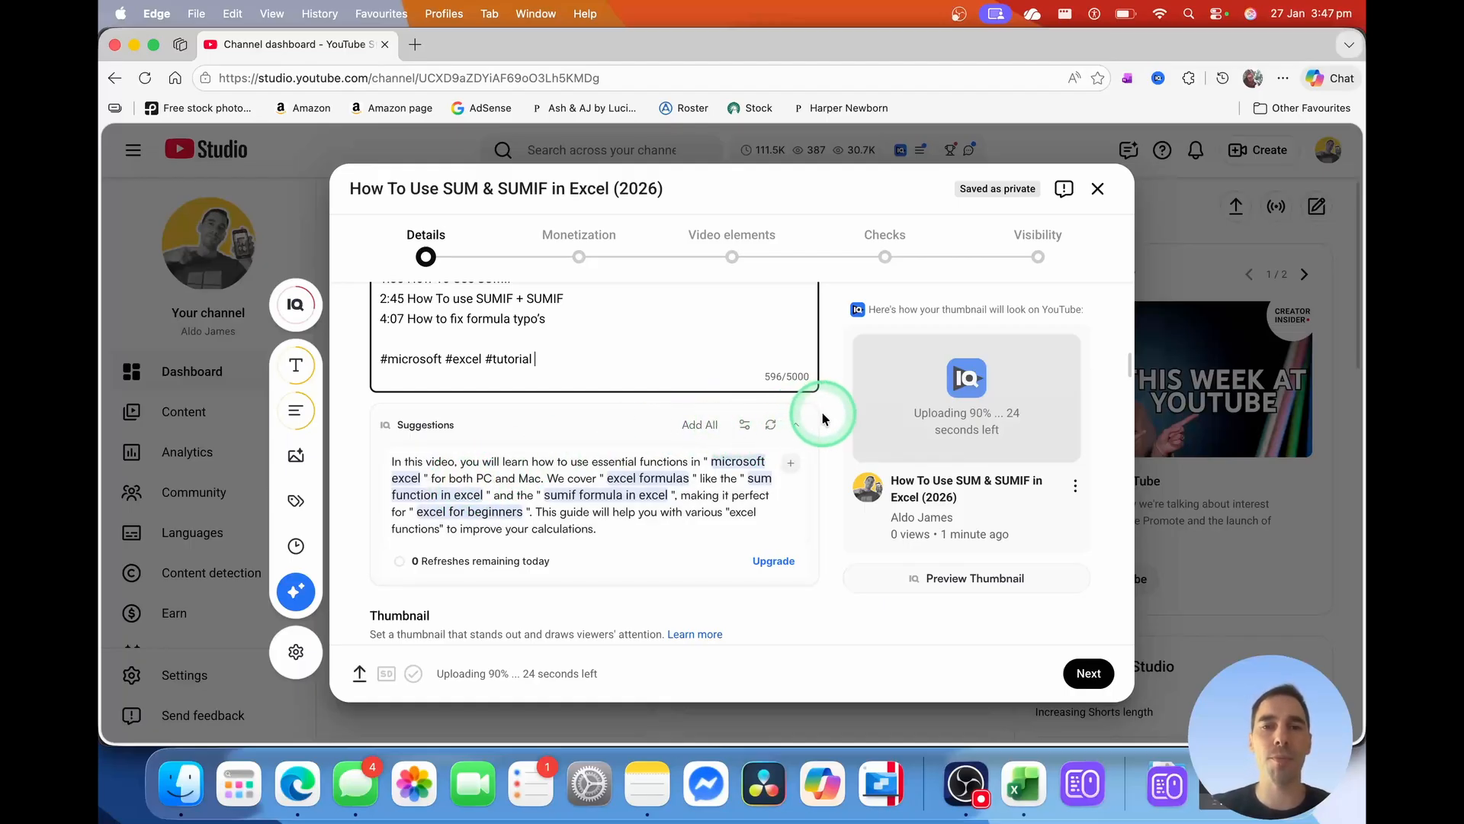
pyautogui.scroll(-5, 830, 421)
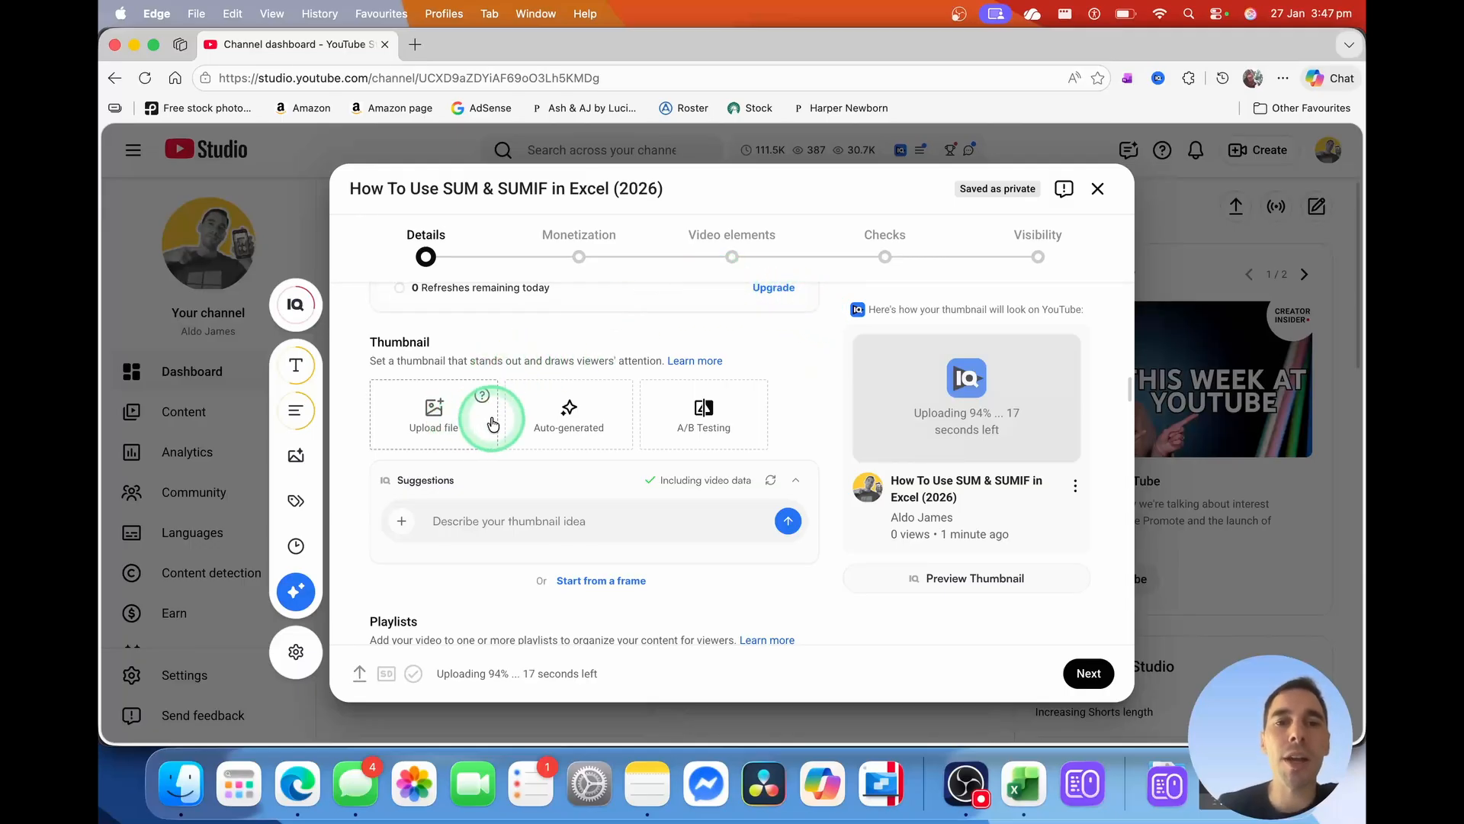
pyautogui.click(585, 419)
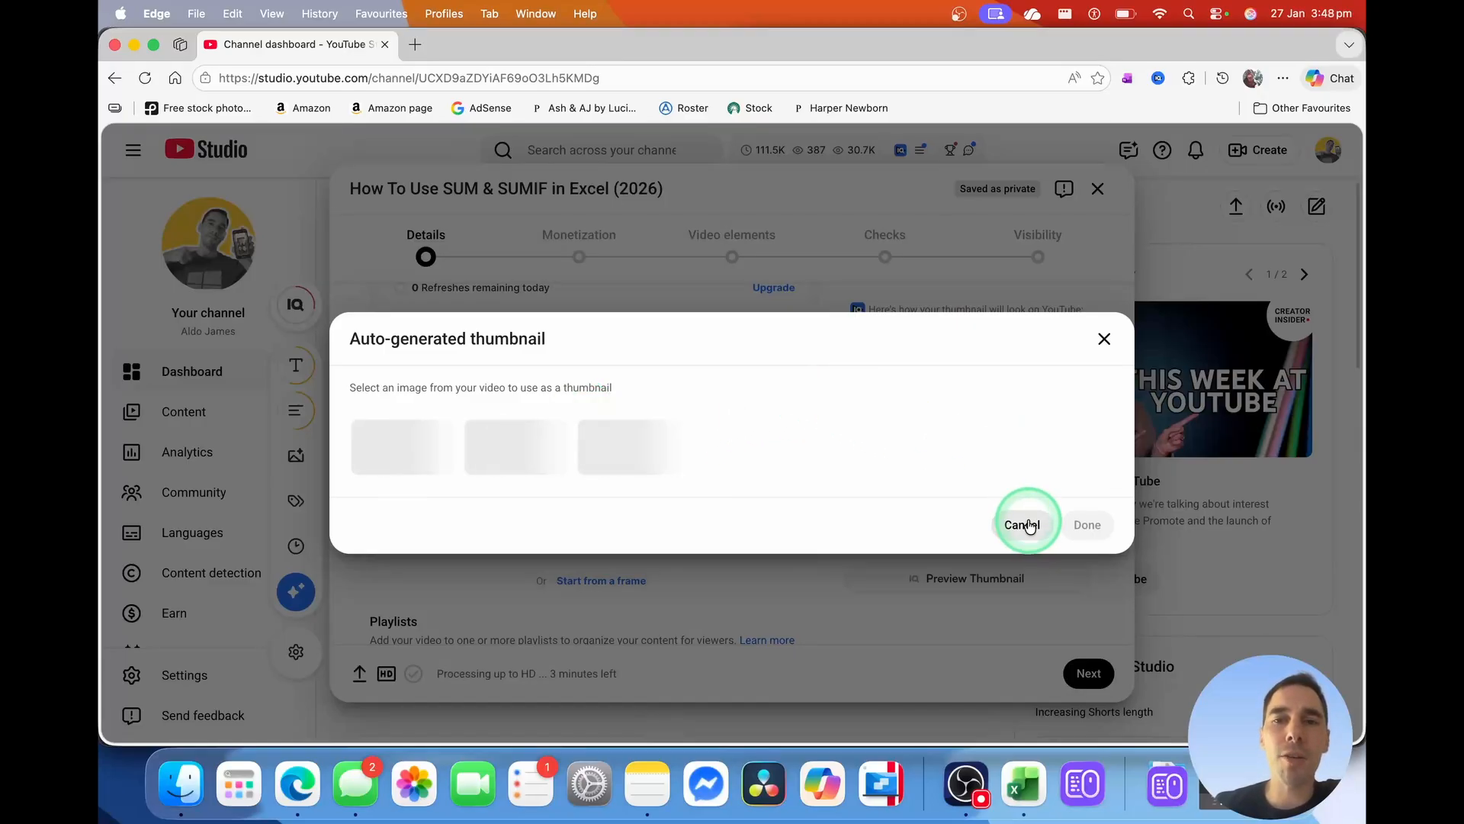
pyautogui.click(1023, 525)
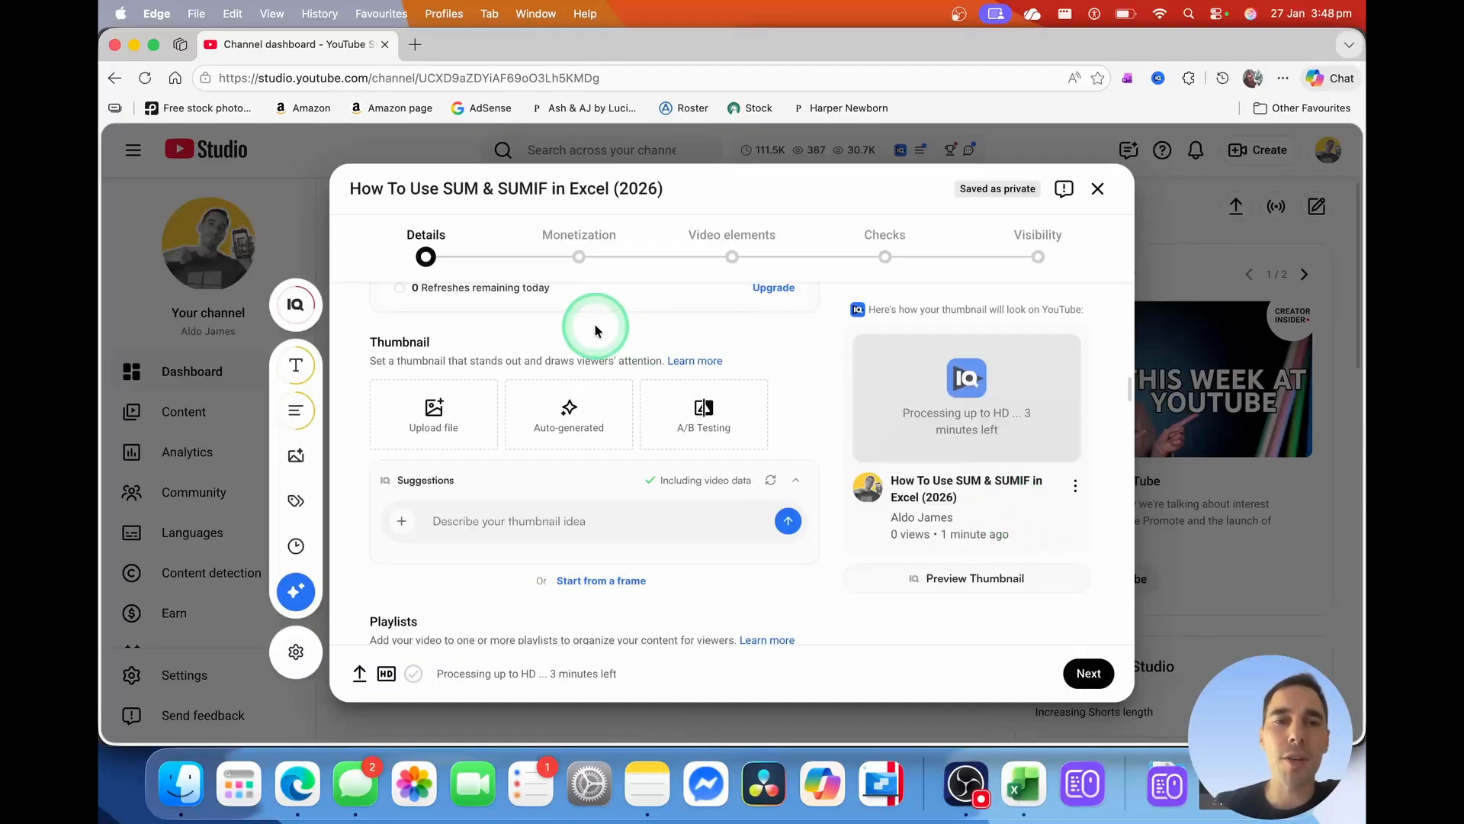
pyautogui.click(452, 414)
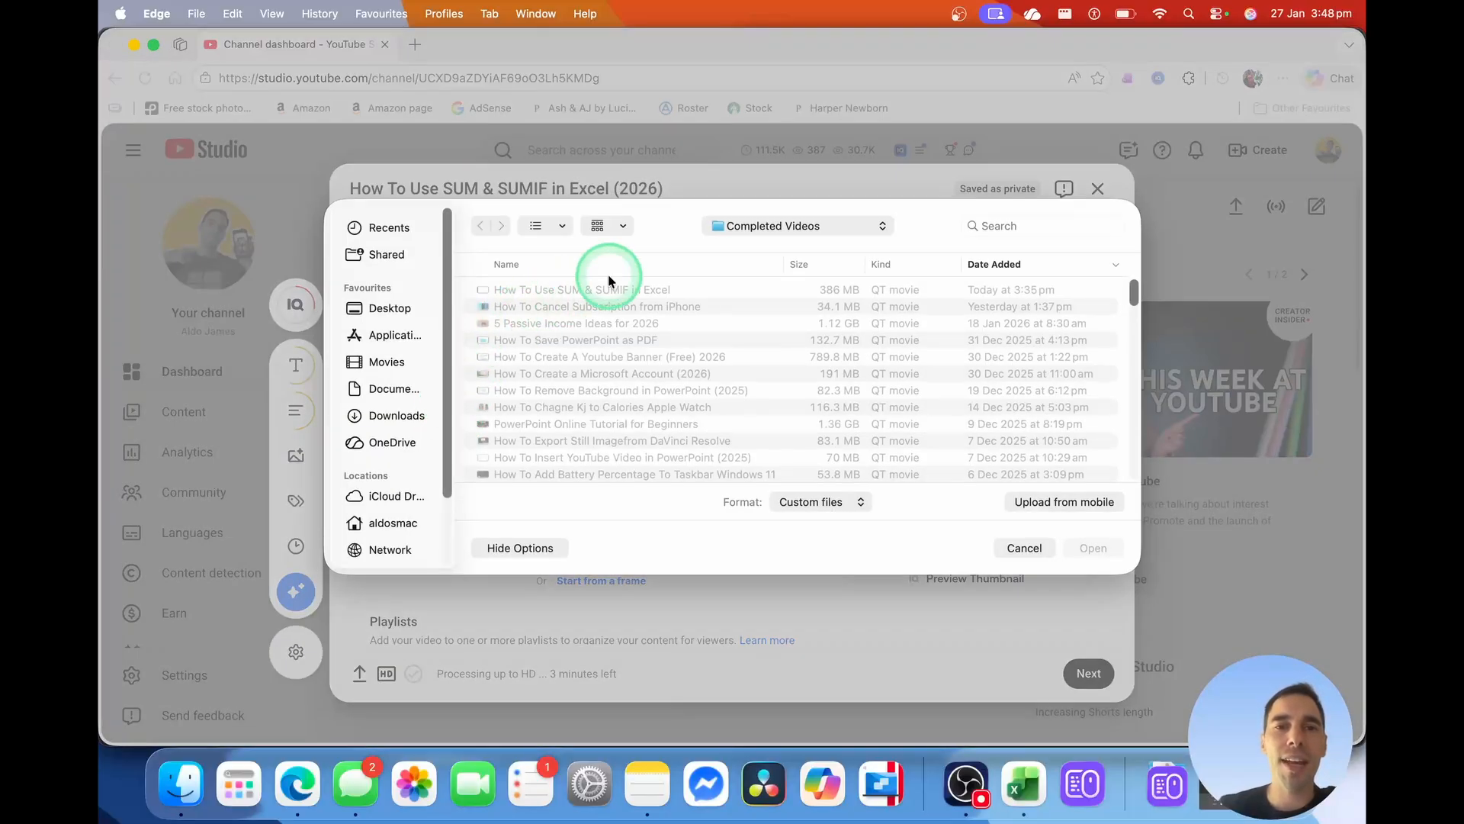
pyautogui.click(407, 416)
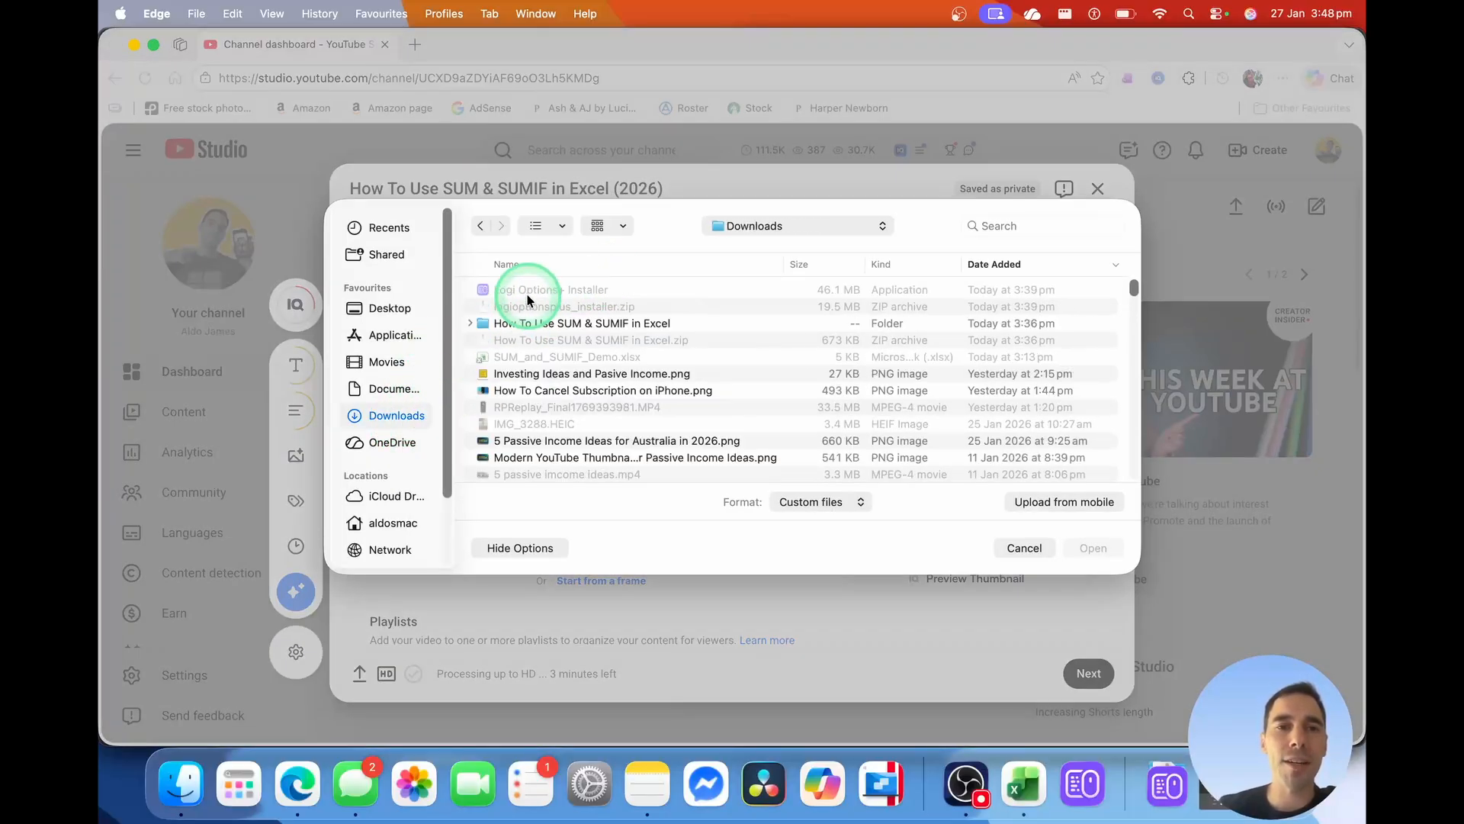
pyautogui.doubleClick(573, 323)
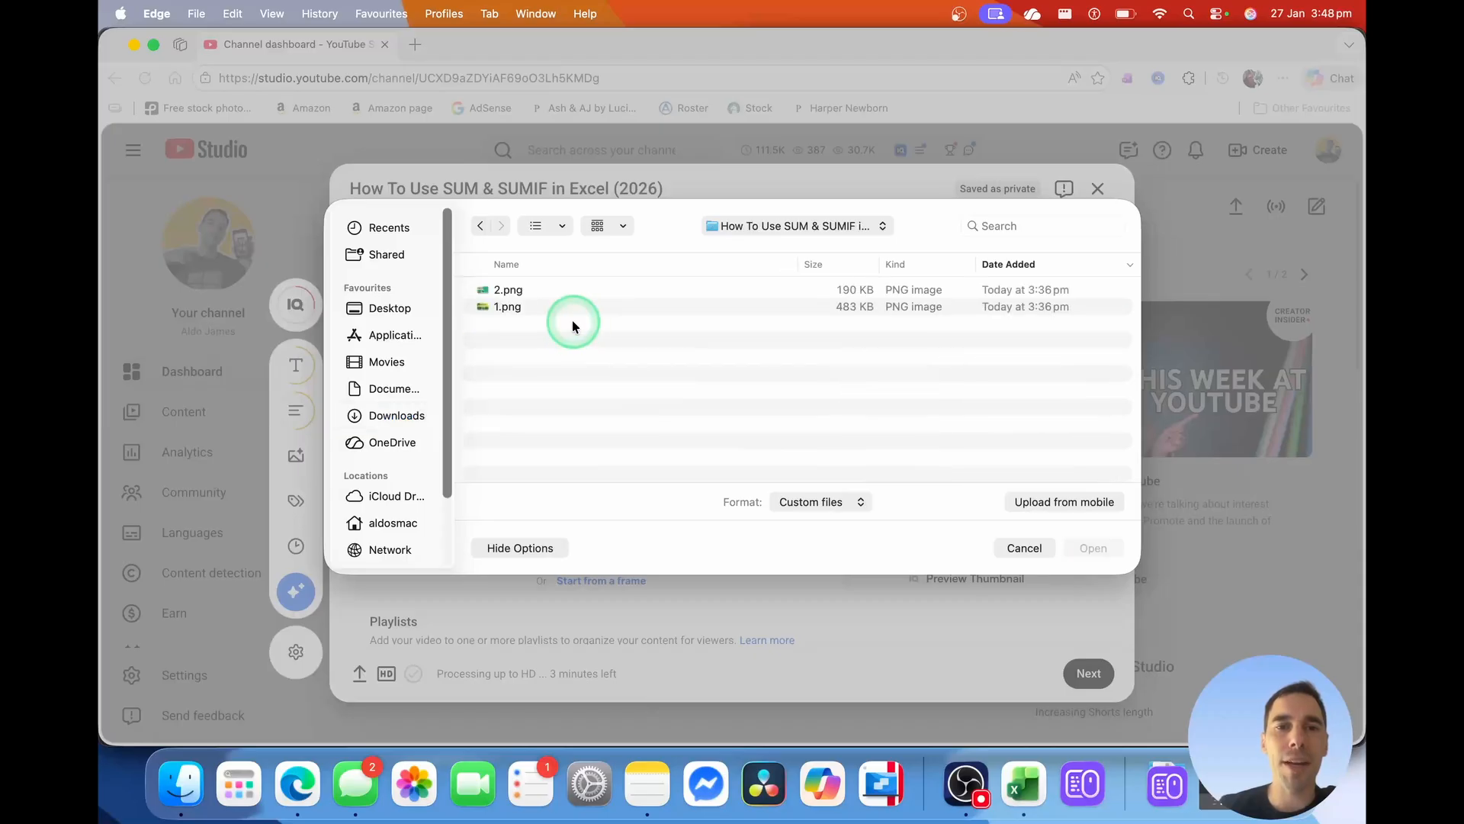
pyautogui.click(573, 289)
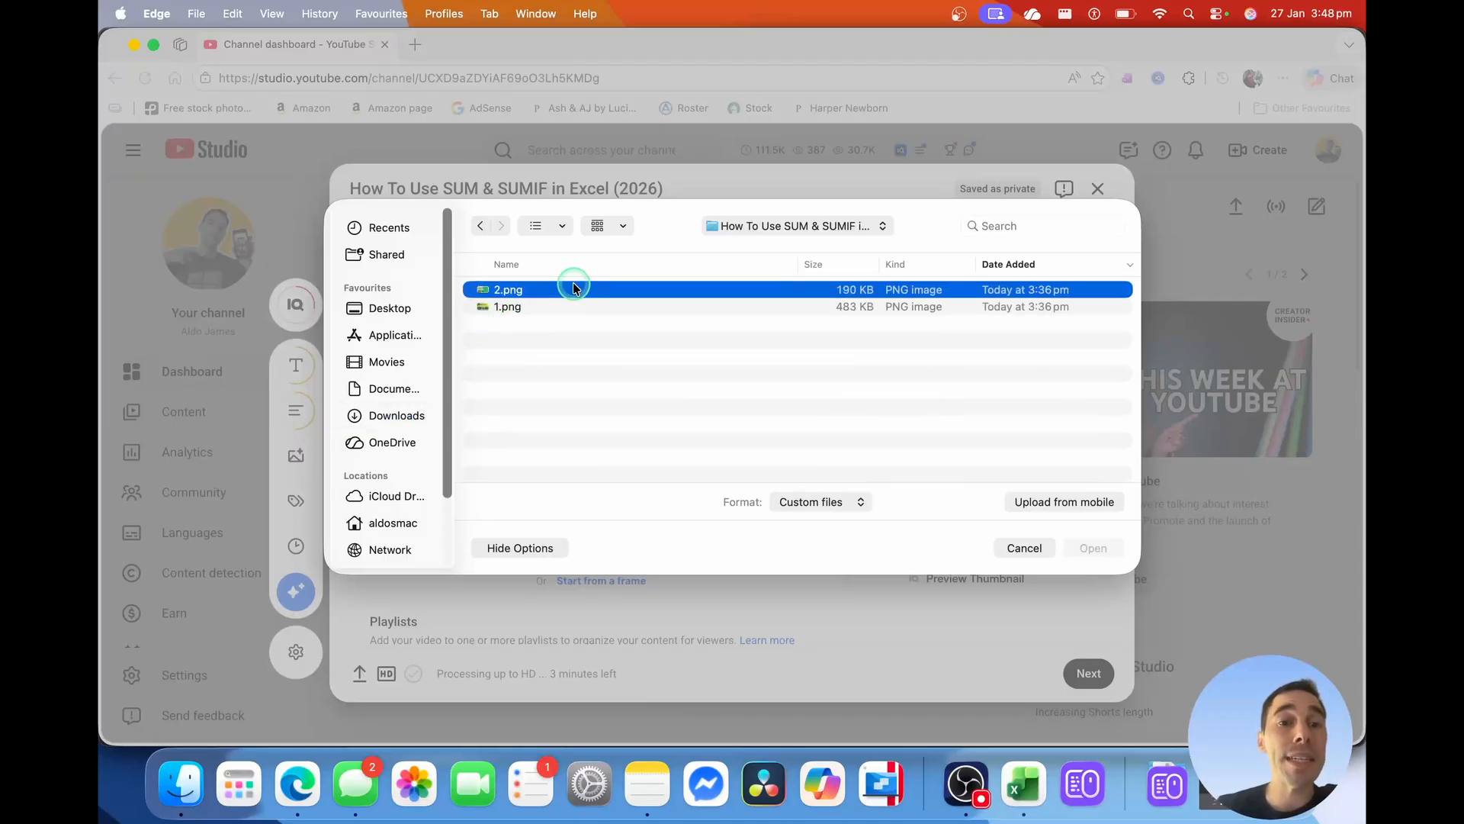
pyautogui.click(574, 349)
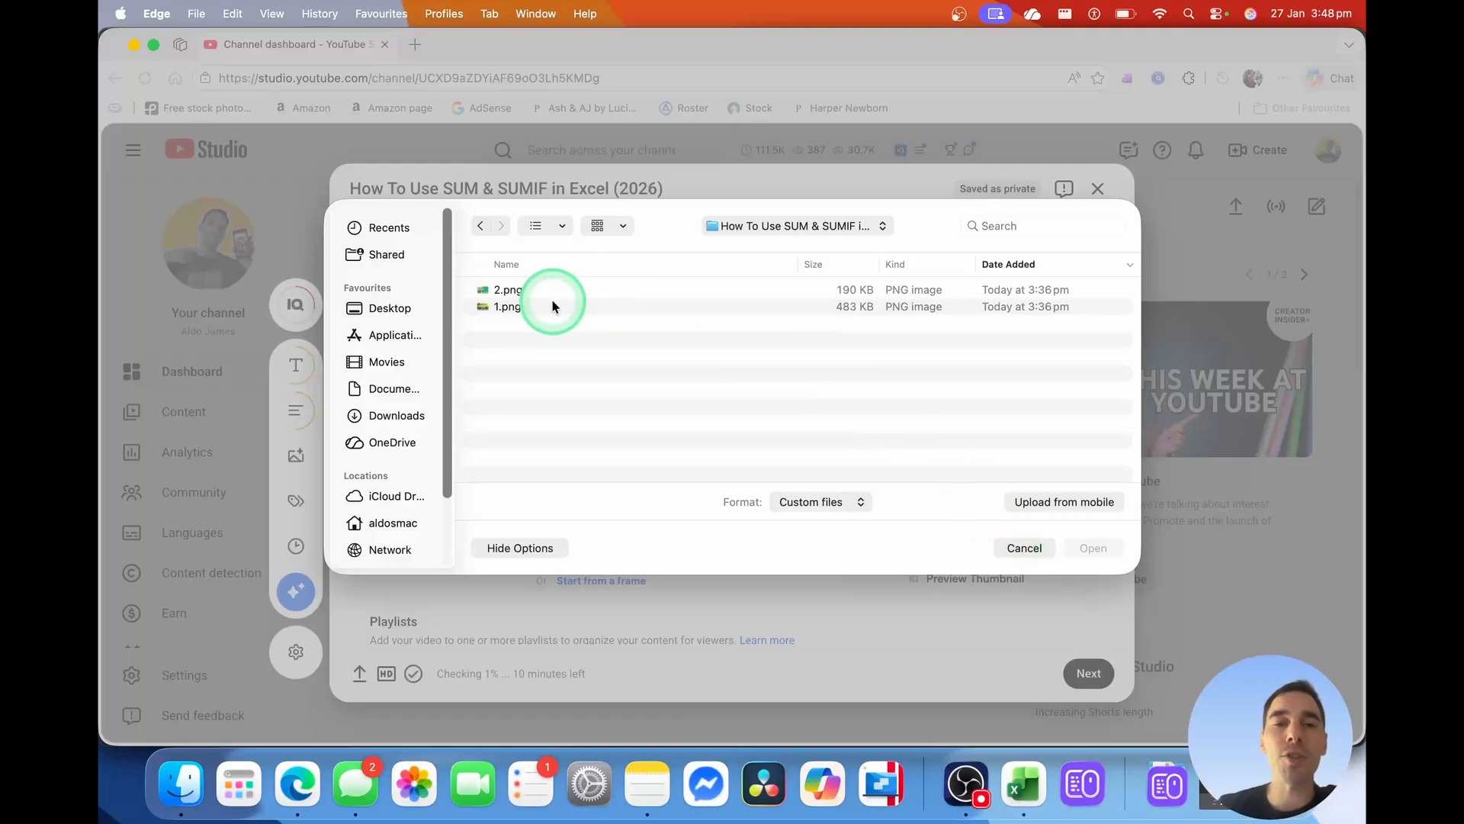
pyautogui.click(1026, 547)
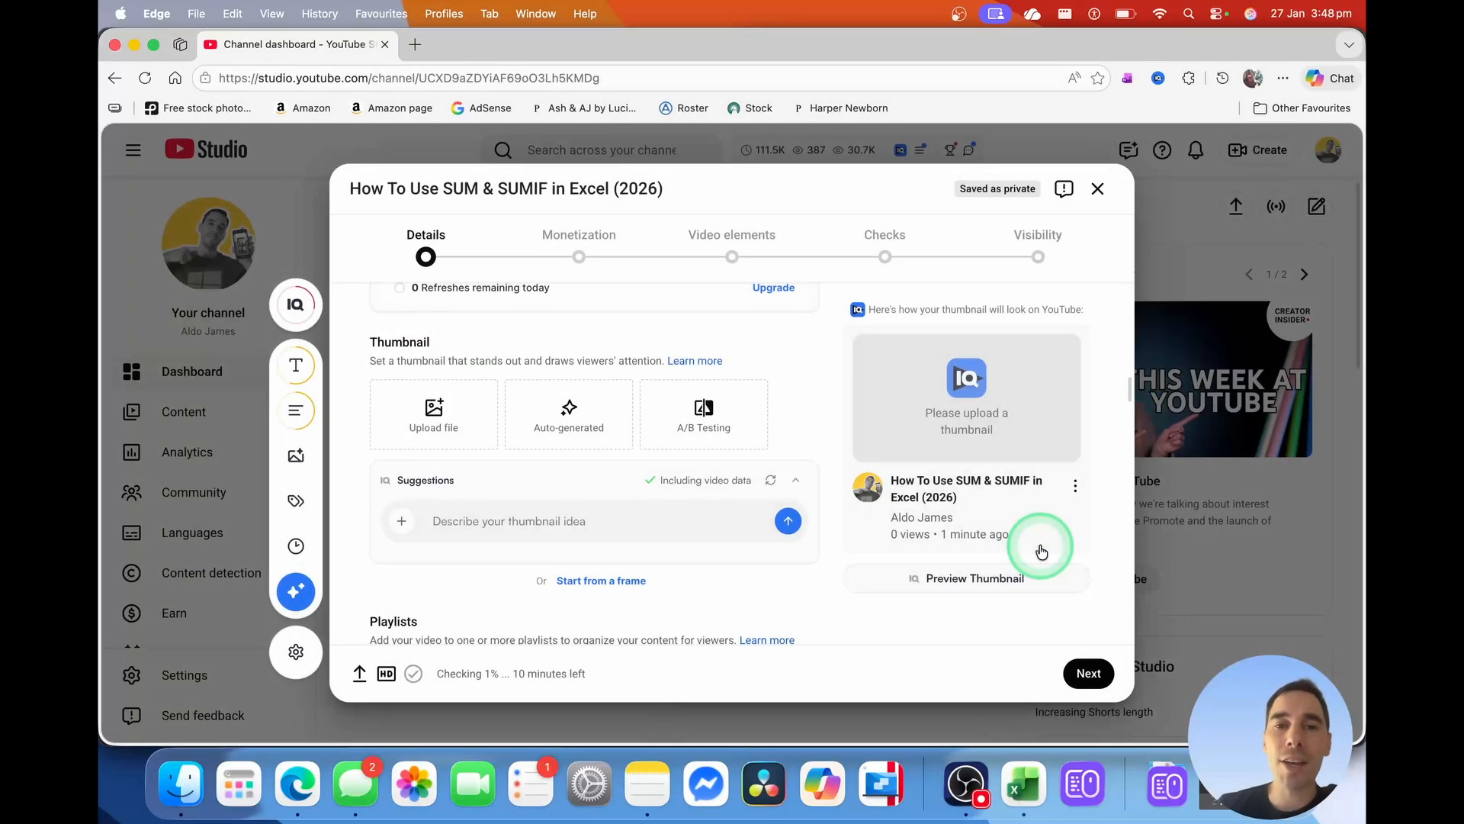
# - Start a thumbnail-only A/B test with 1.png from the "How To Use SUM & SUMIF in Excel" folder in Downloads as Thumbnail 1
pyautogui.click(717, 409)
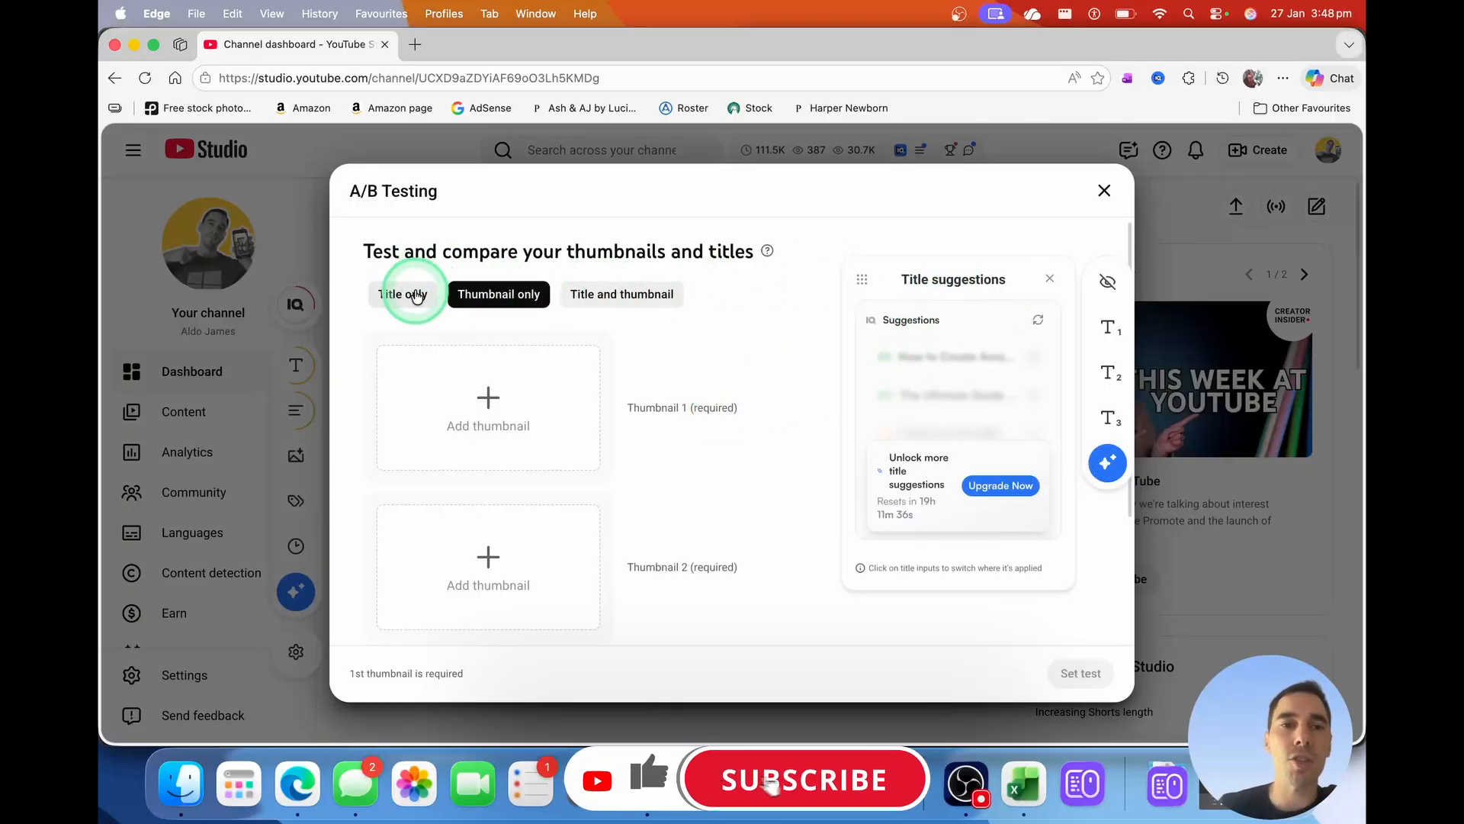
pyautogui.click(507, 298)
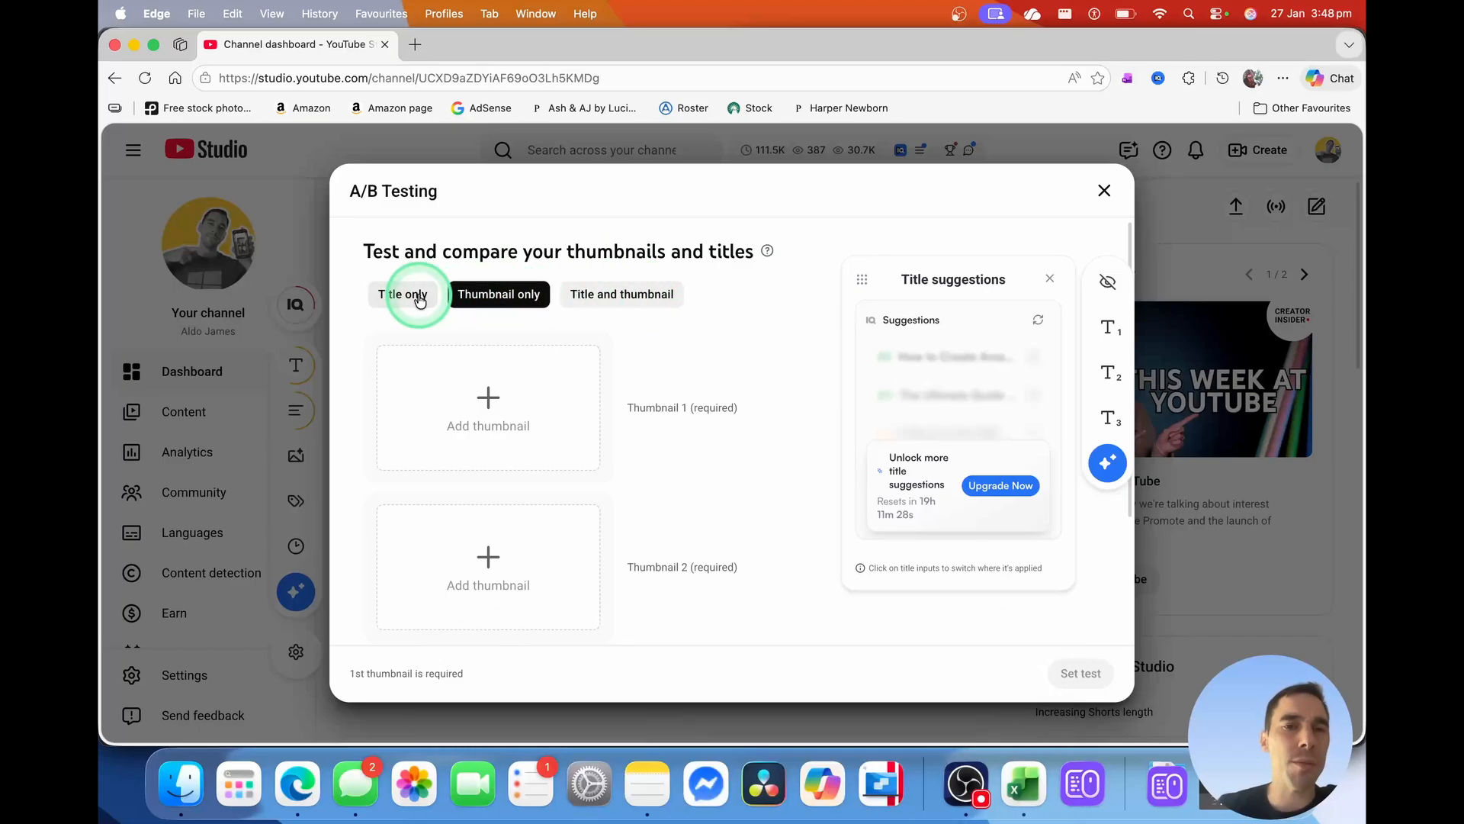
pyautogui.click(492, 301)
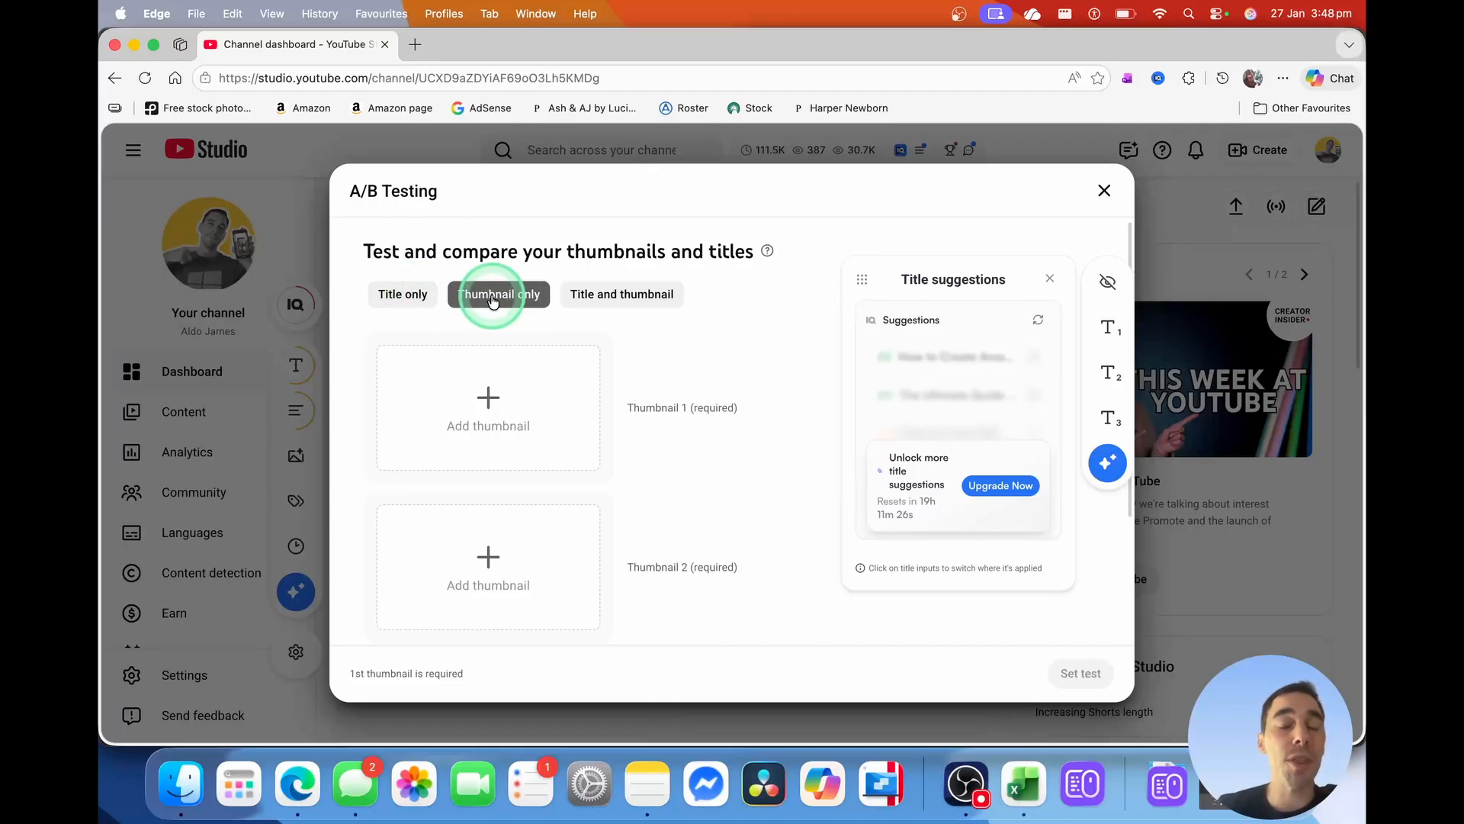
pyautogui.click(636, 296)
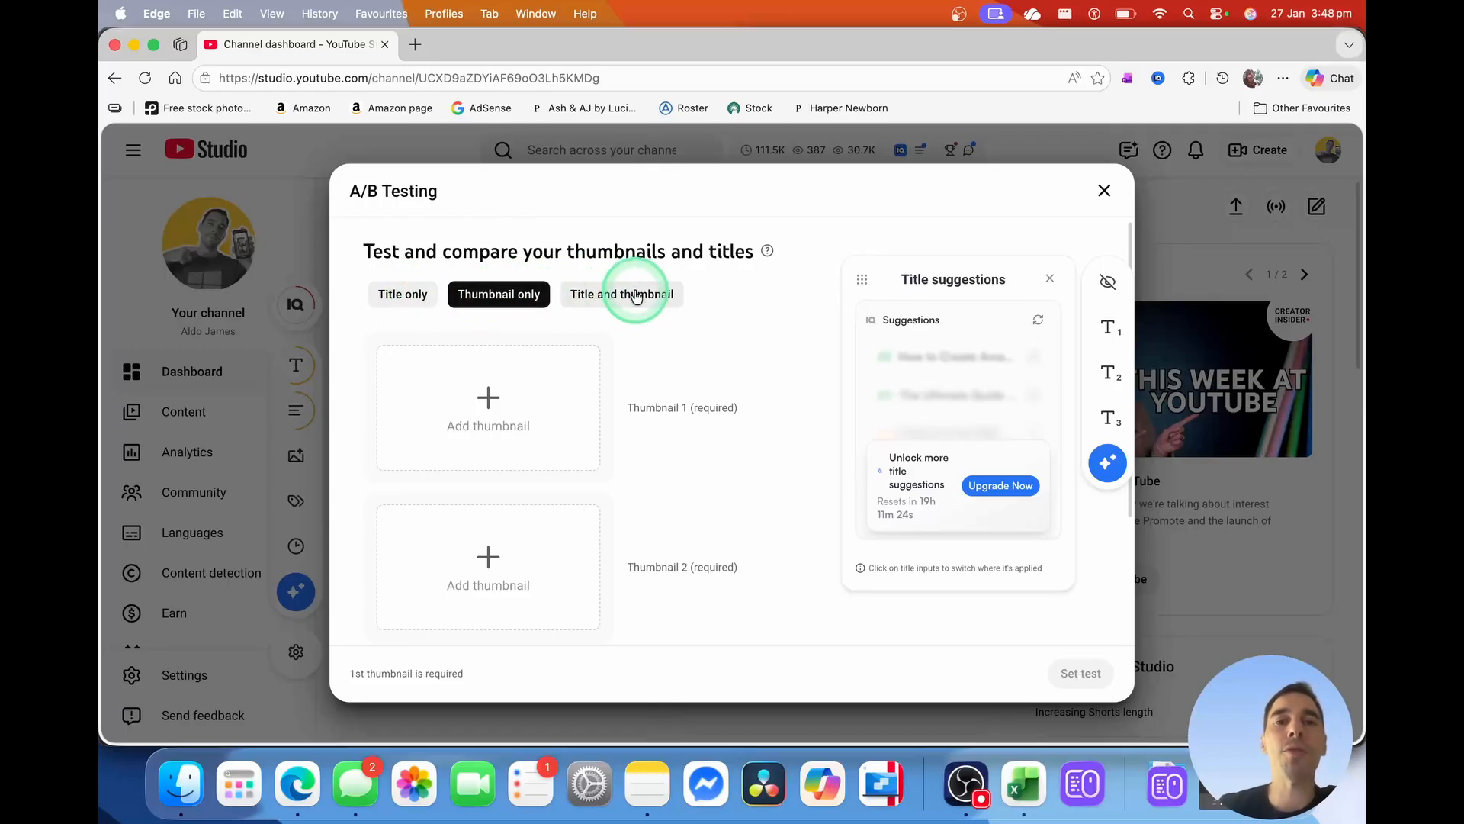
pyautogui.click(502, 410)
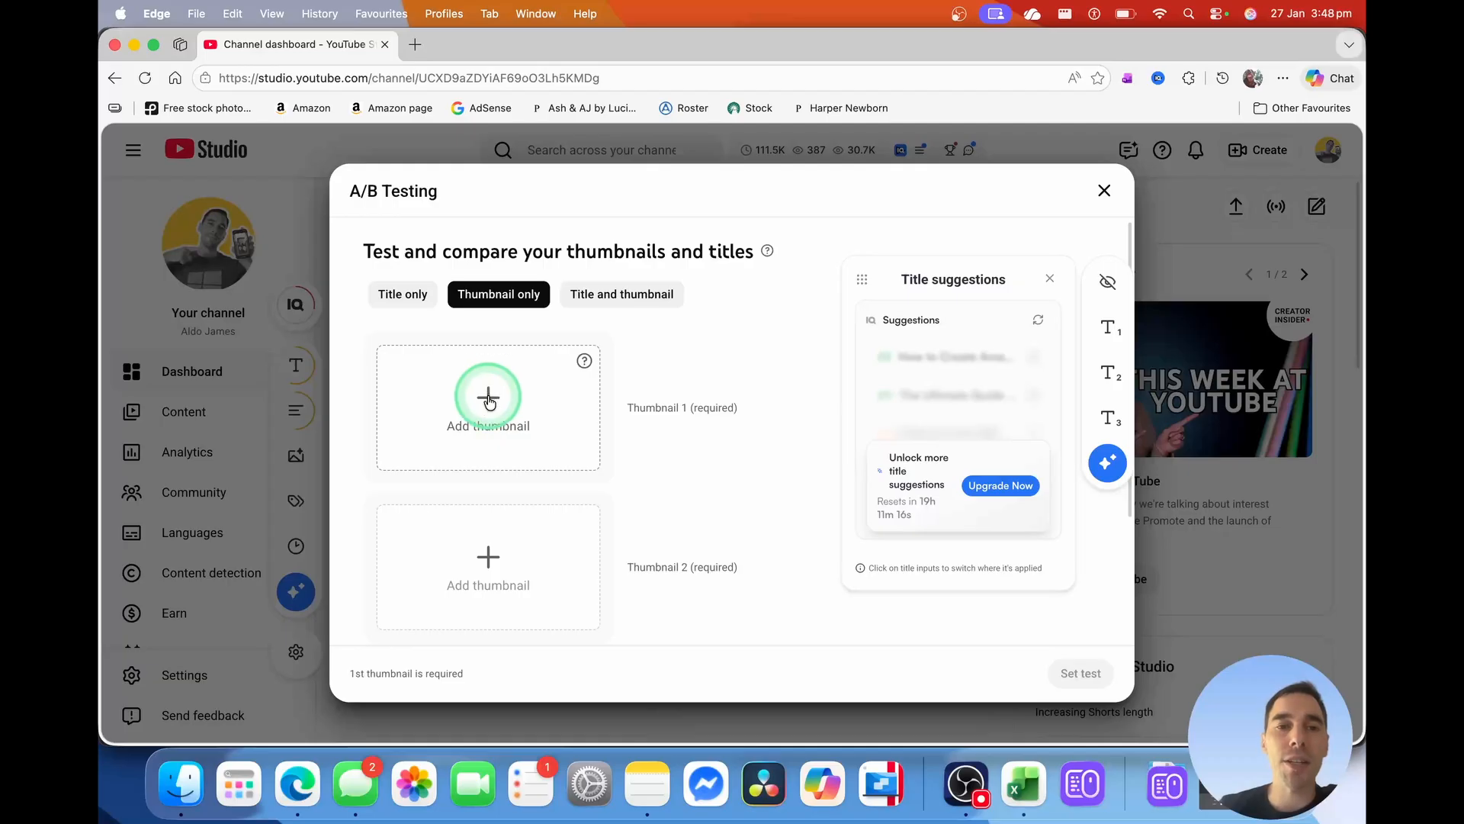
pyautogui.click(488, 400)
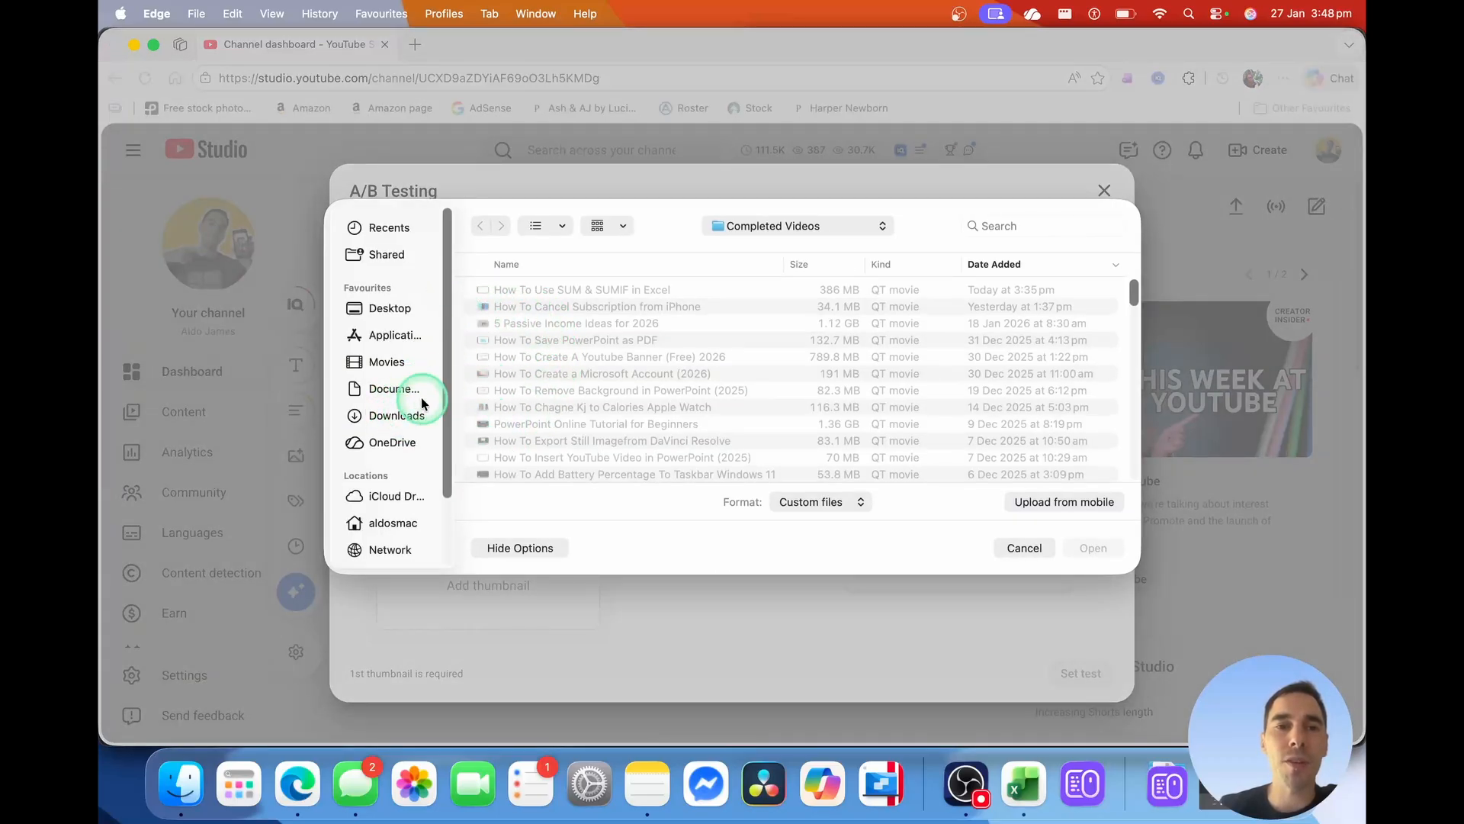
pyautogui.click(405, 413)
pyautogui.doubleClick(555, 326)
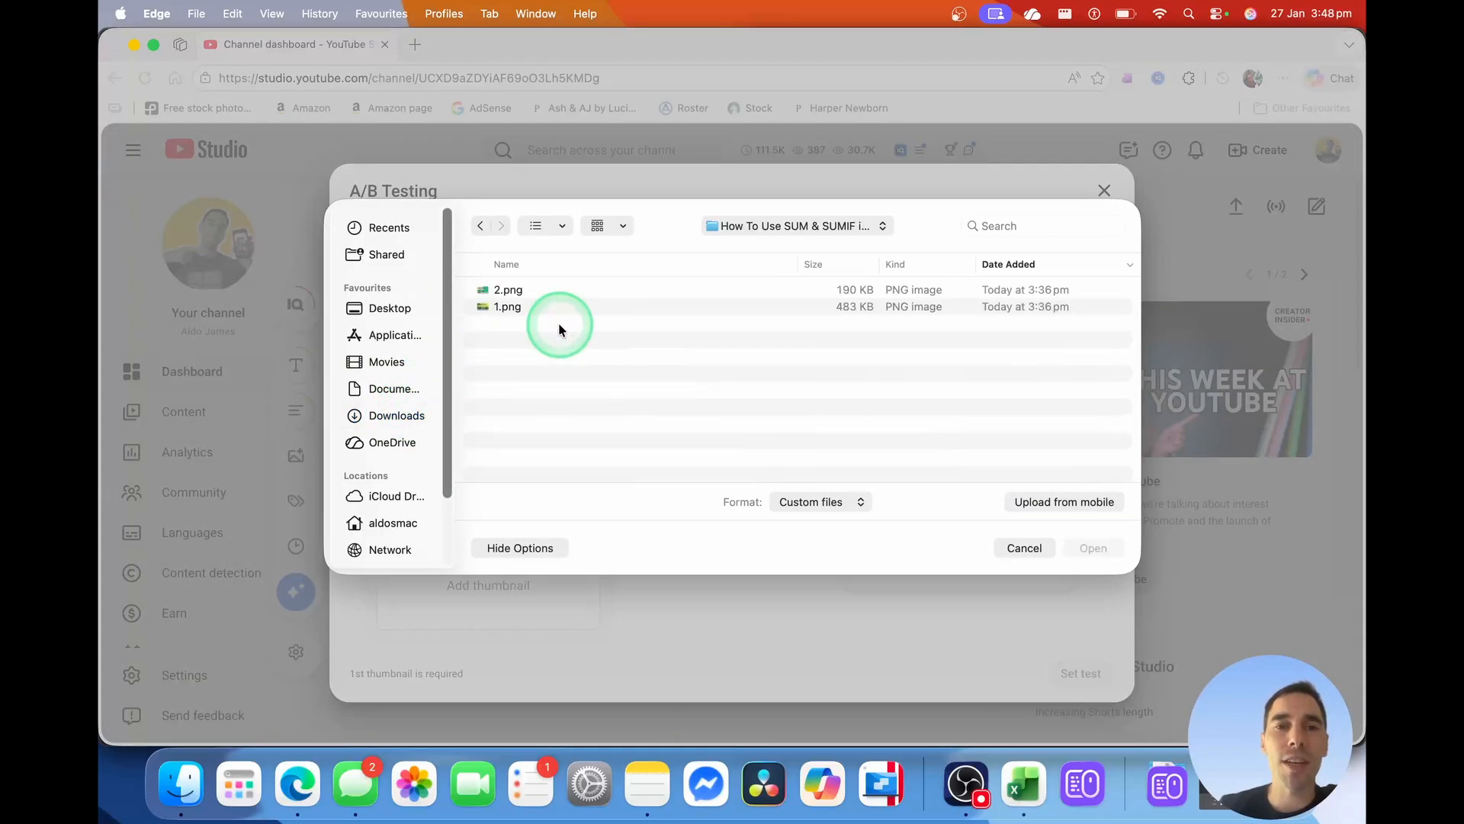
pyautogui.doubleClick(518, 307)
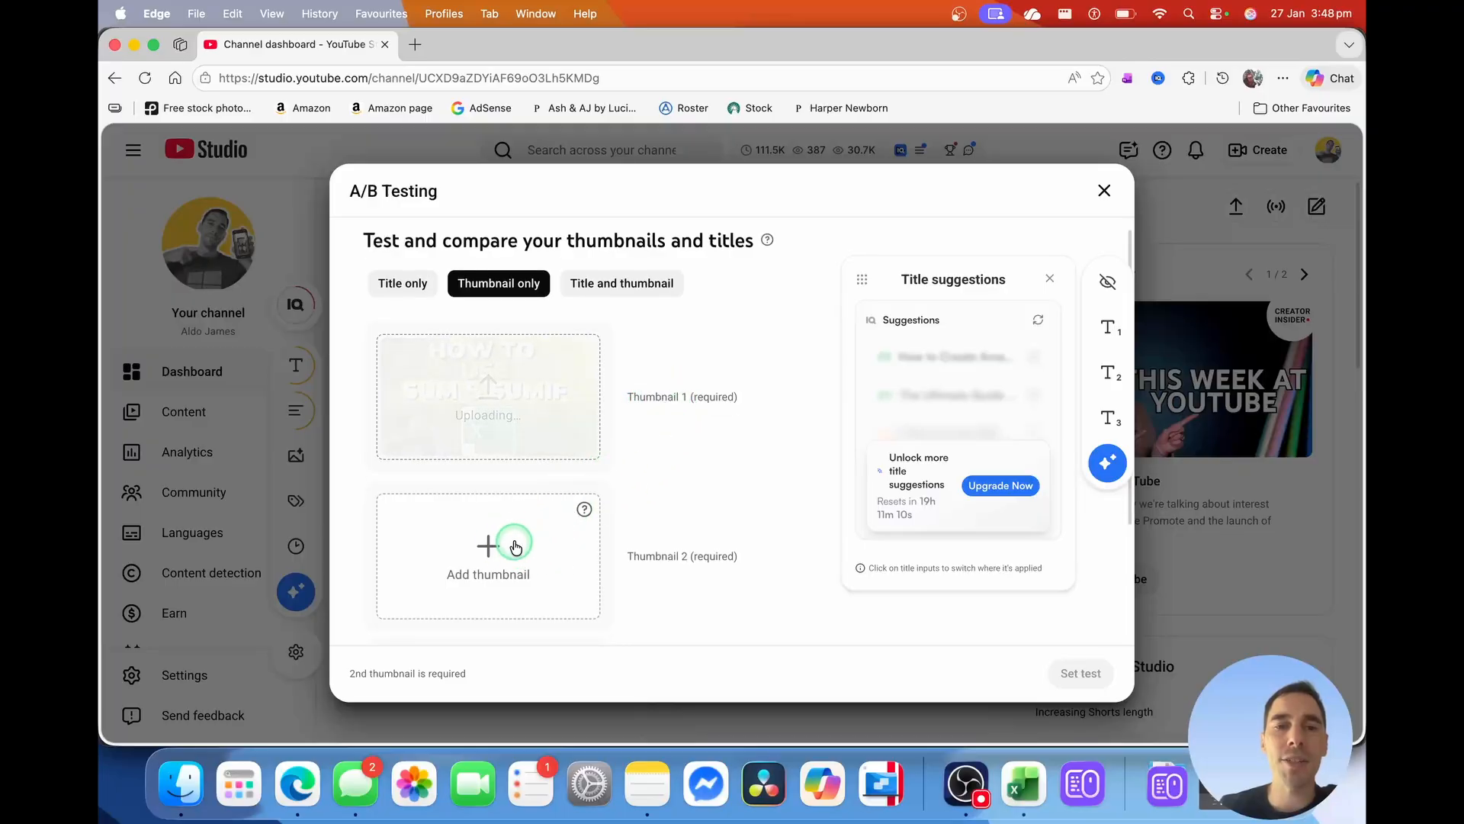
# - Add 2.png as Thumbnail 2 and set the A/B thumbnail test
pyautogui.click(515, 547)
pyautogui.doubleClick(507, 291)
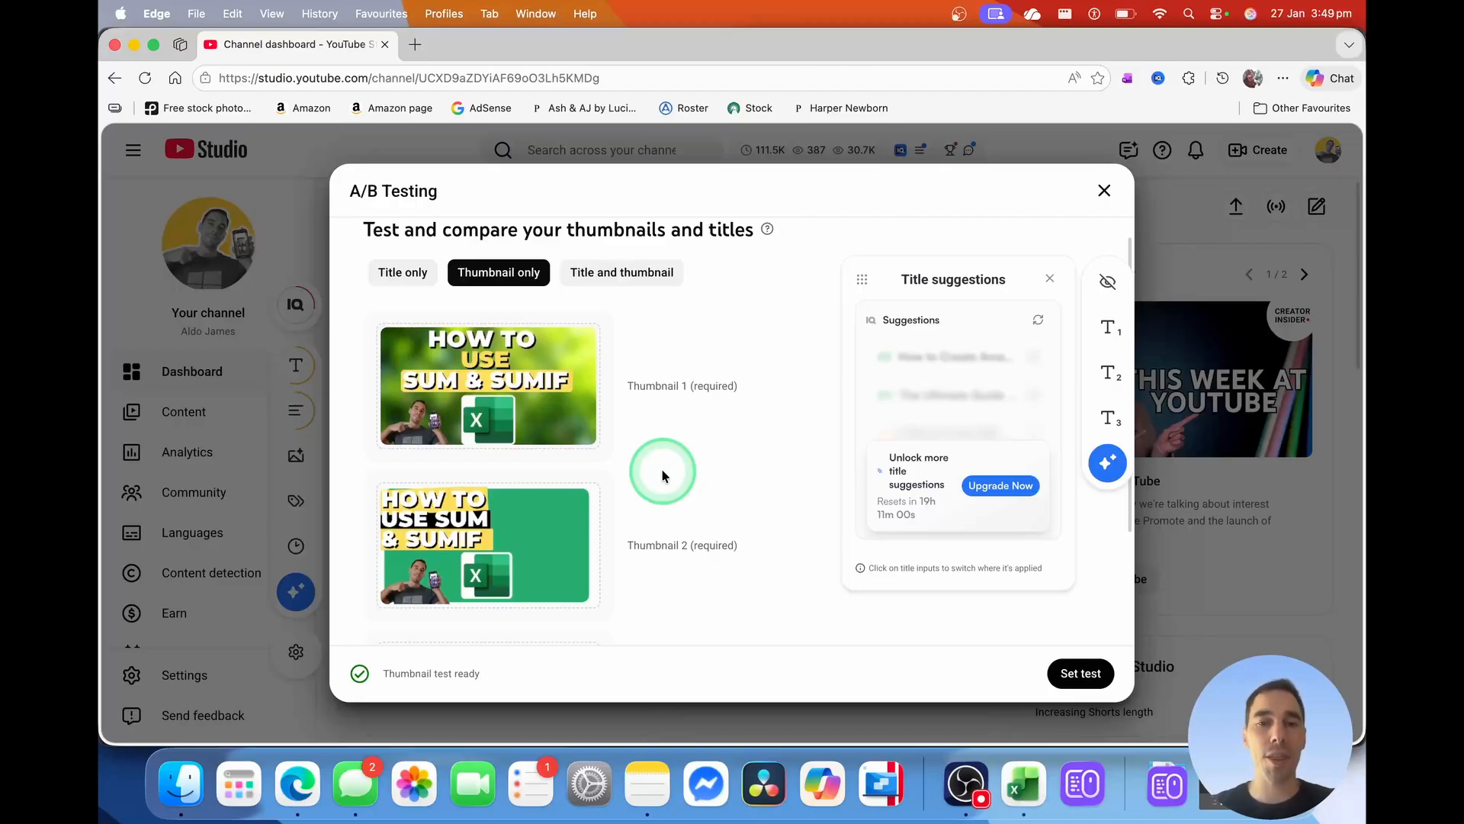
pyautogui.scroll(-4, 656, 459)
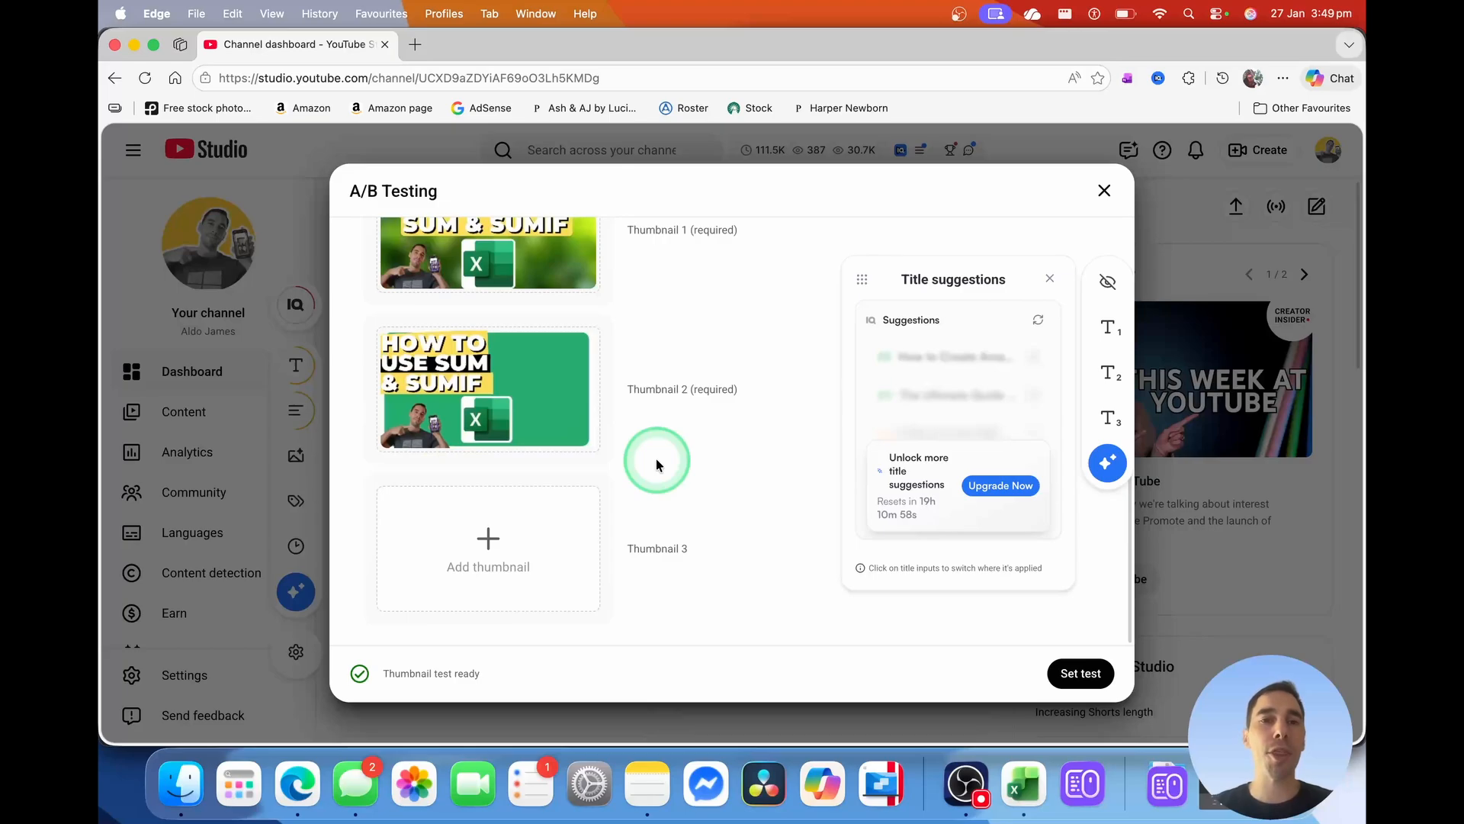
pyautogui.scroll(4, 656, 459)
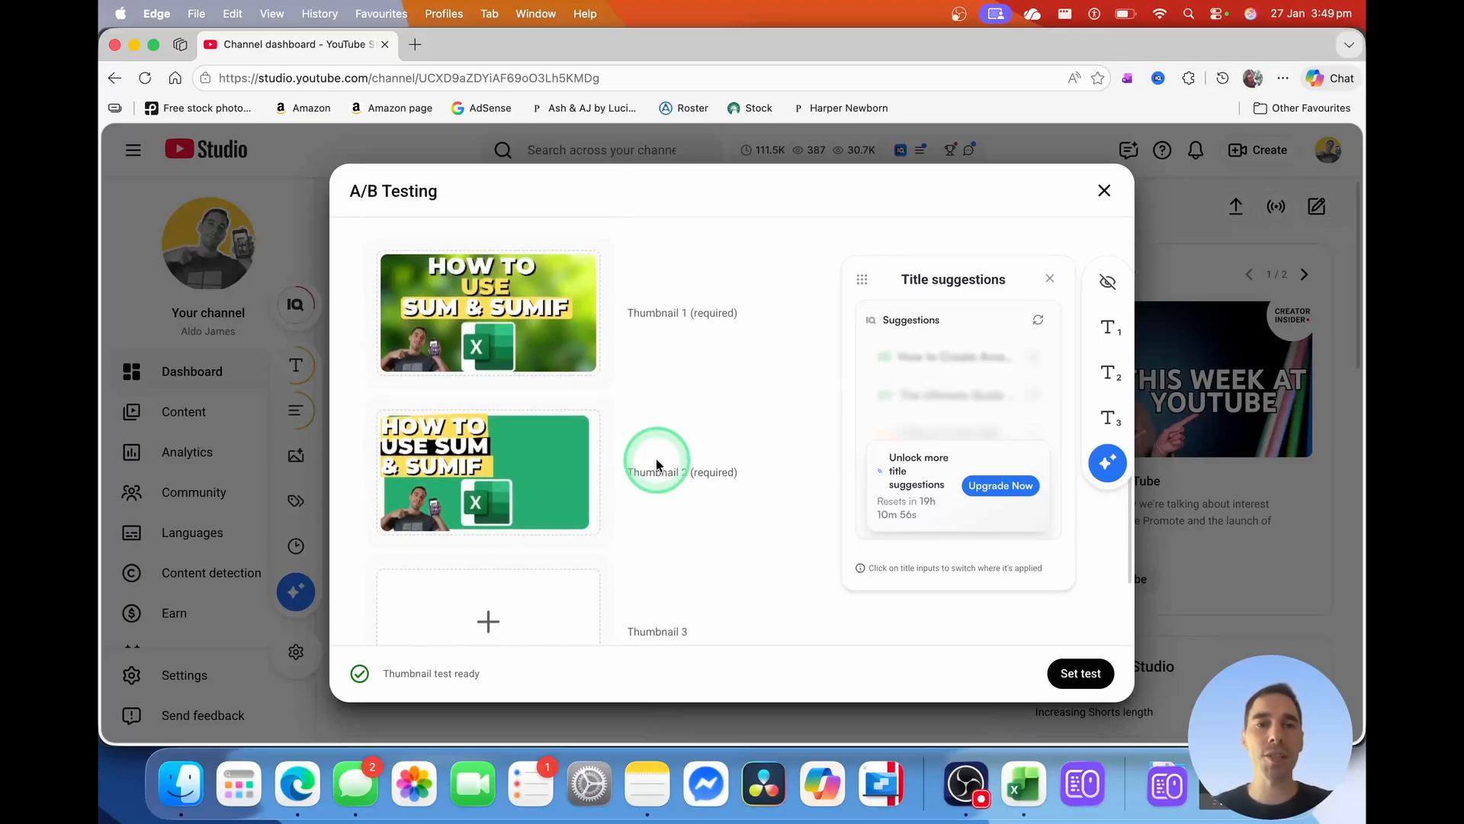
pyautogui.click(1081, 674)
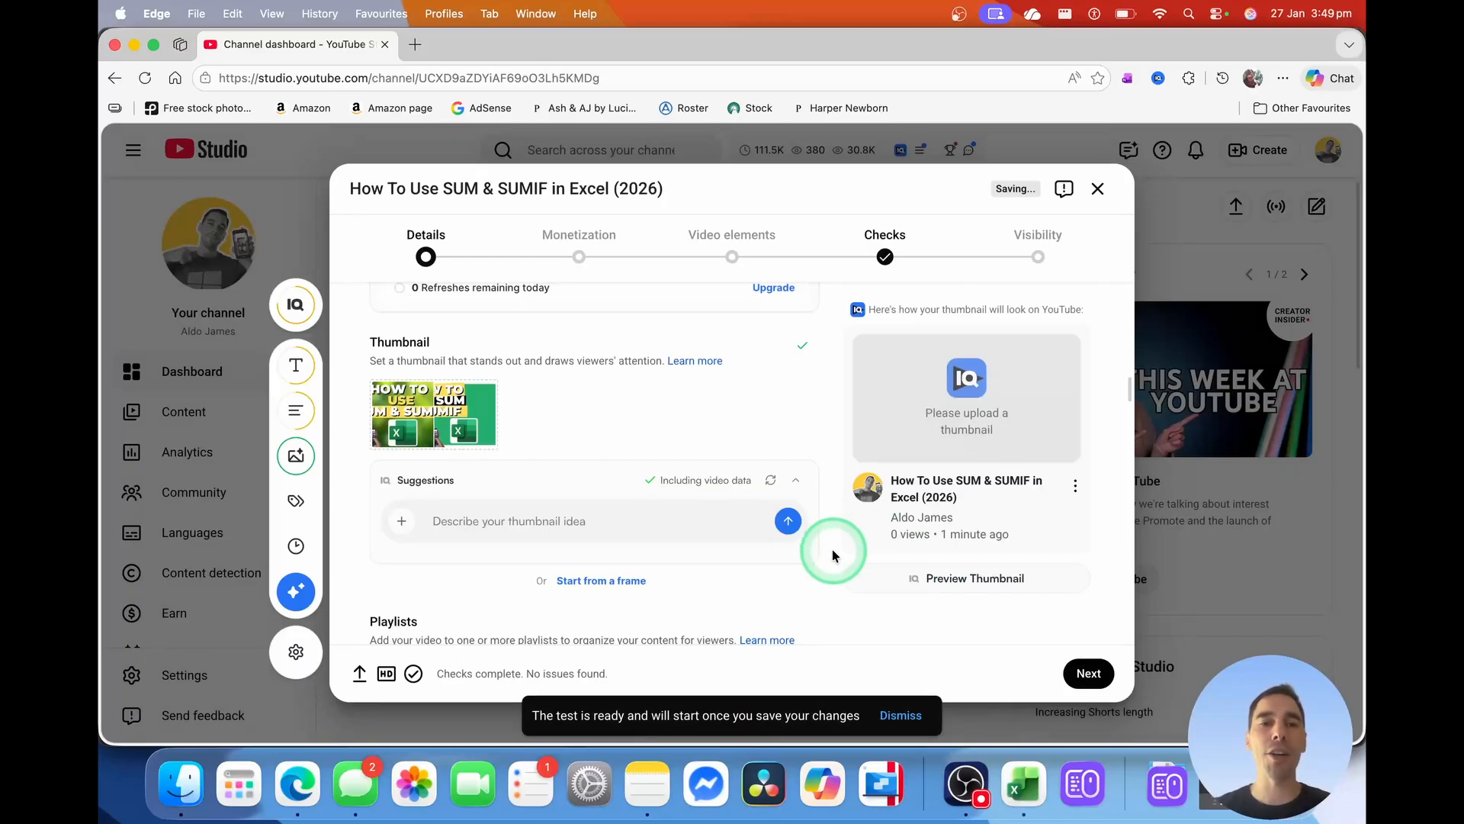
# - Add the video to the Microsoft Excel course playlist
pyautogui.scroll(-5, 831, 549)
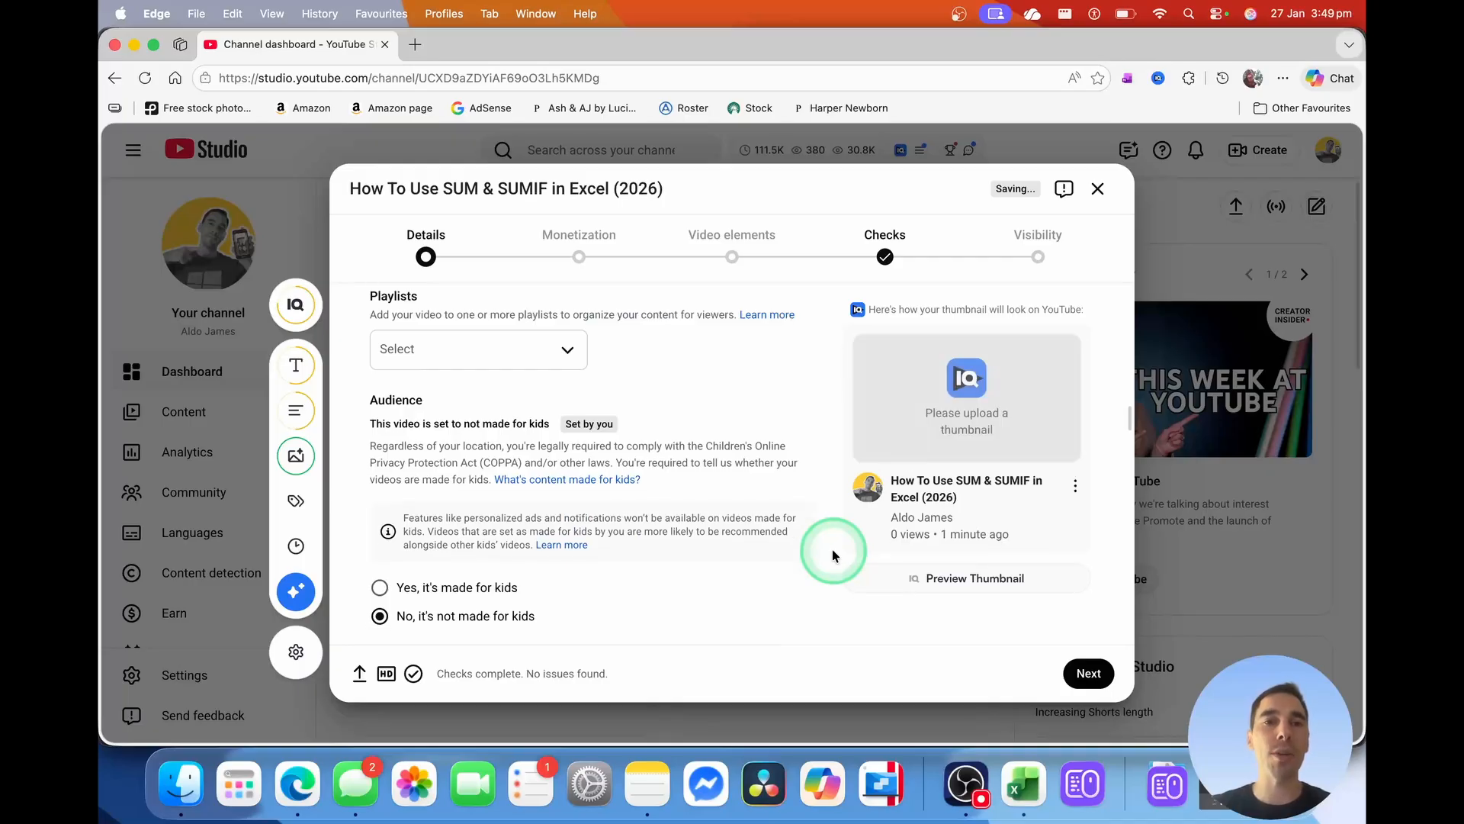
pyautogui.click(573, 357)
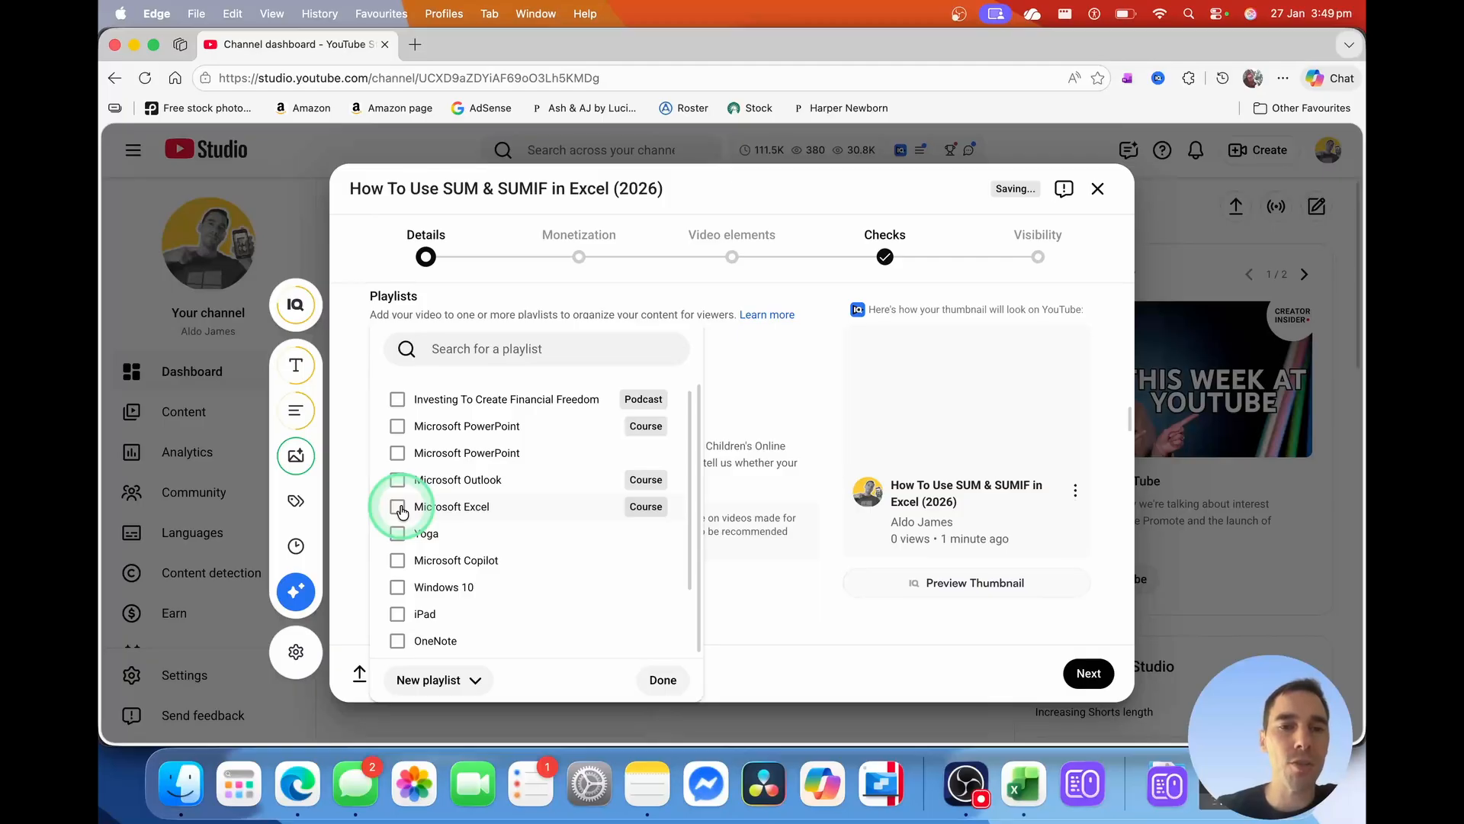
pyautogui.click(399, 508)
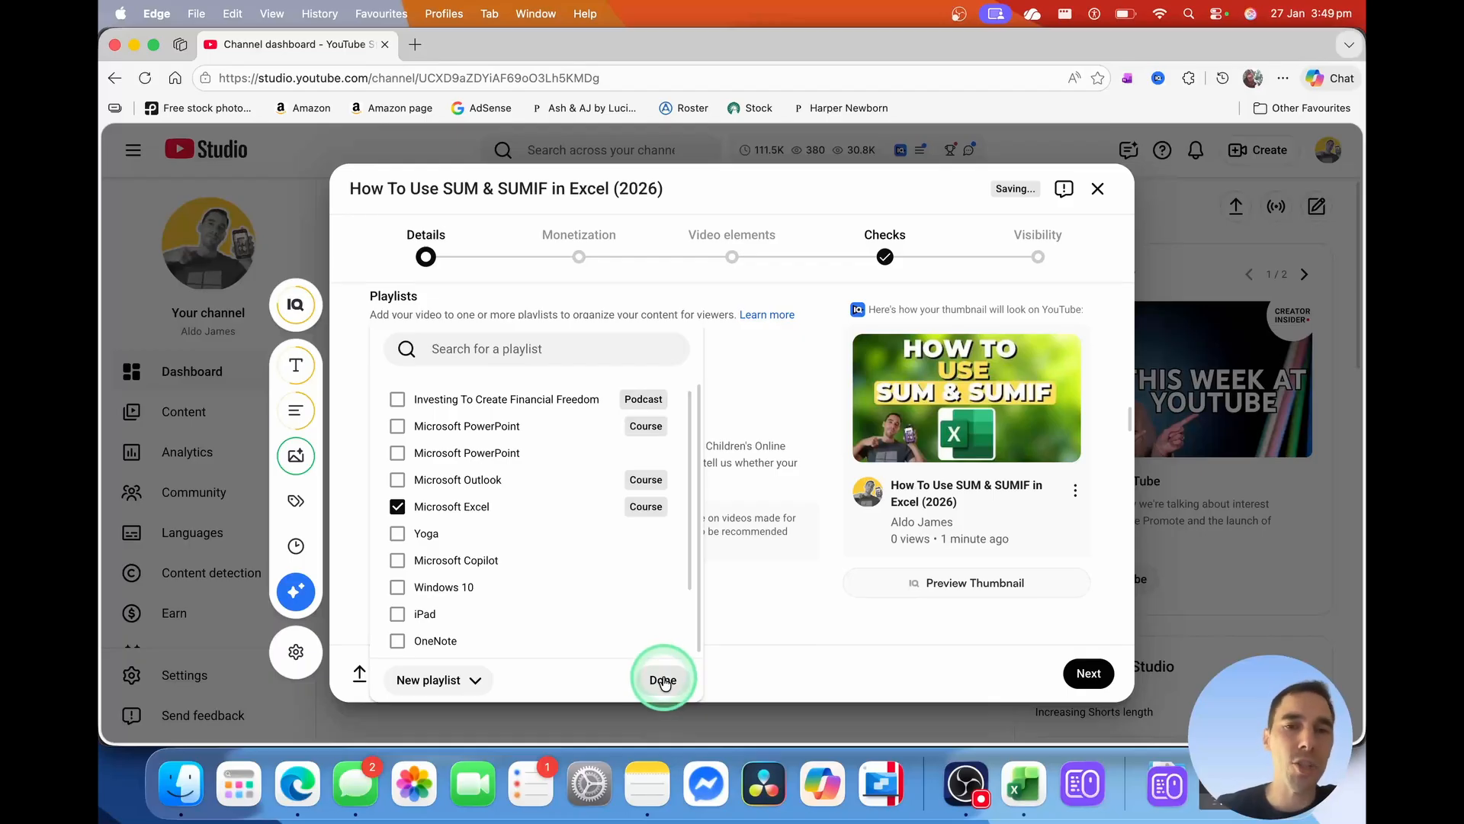
pyautogui.click(664, 681)
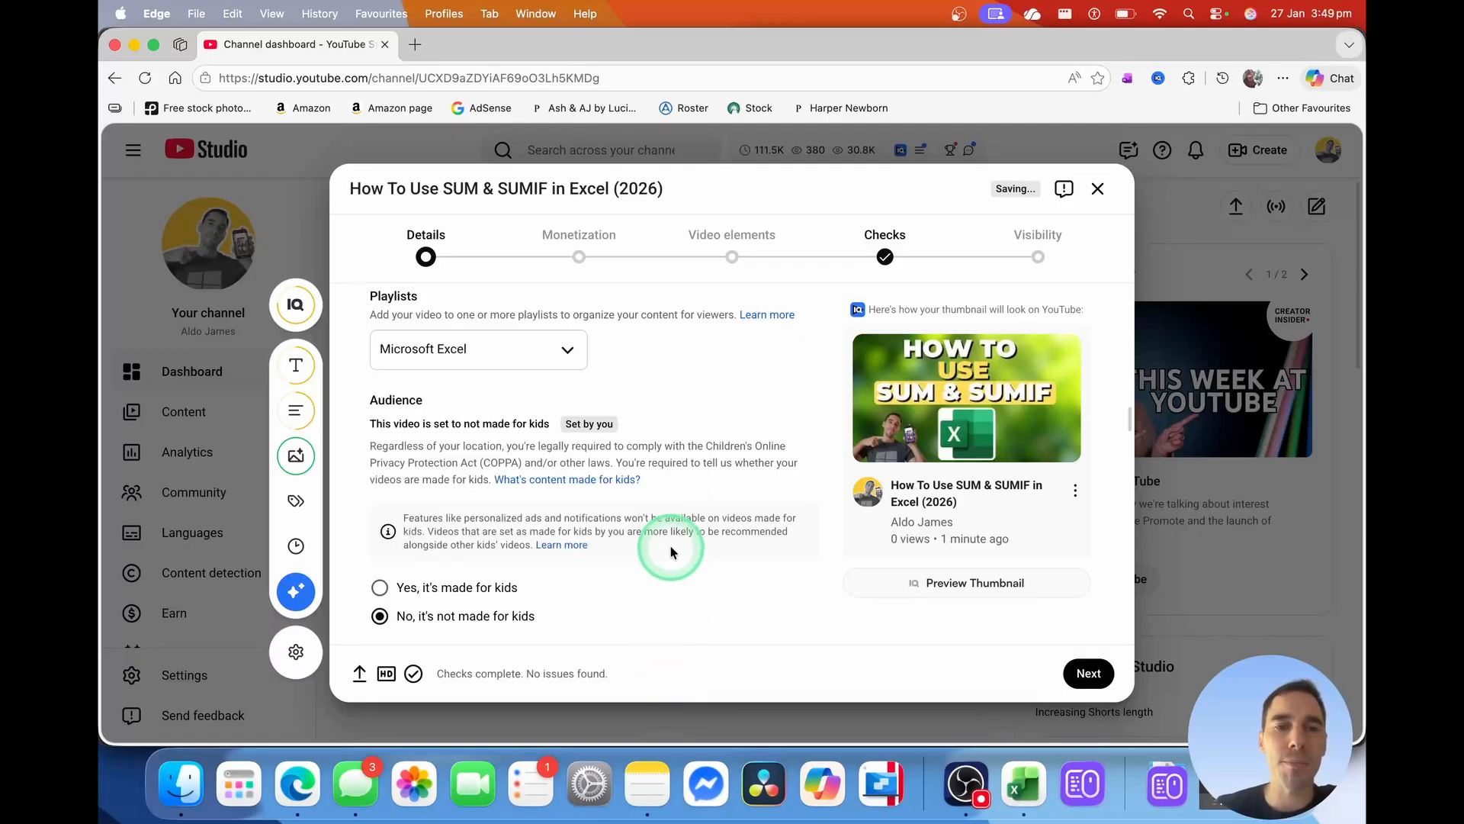
# - Review the audience, paid promotion and brand settings, and answer No to the altered content question
pyautogui.scroll(-1, 670, 543)
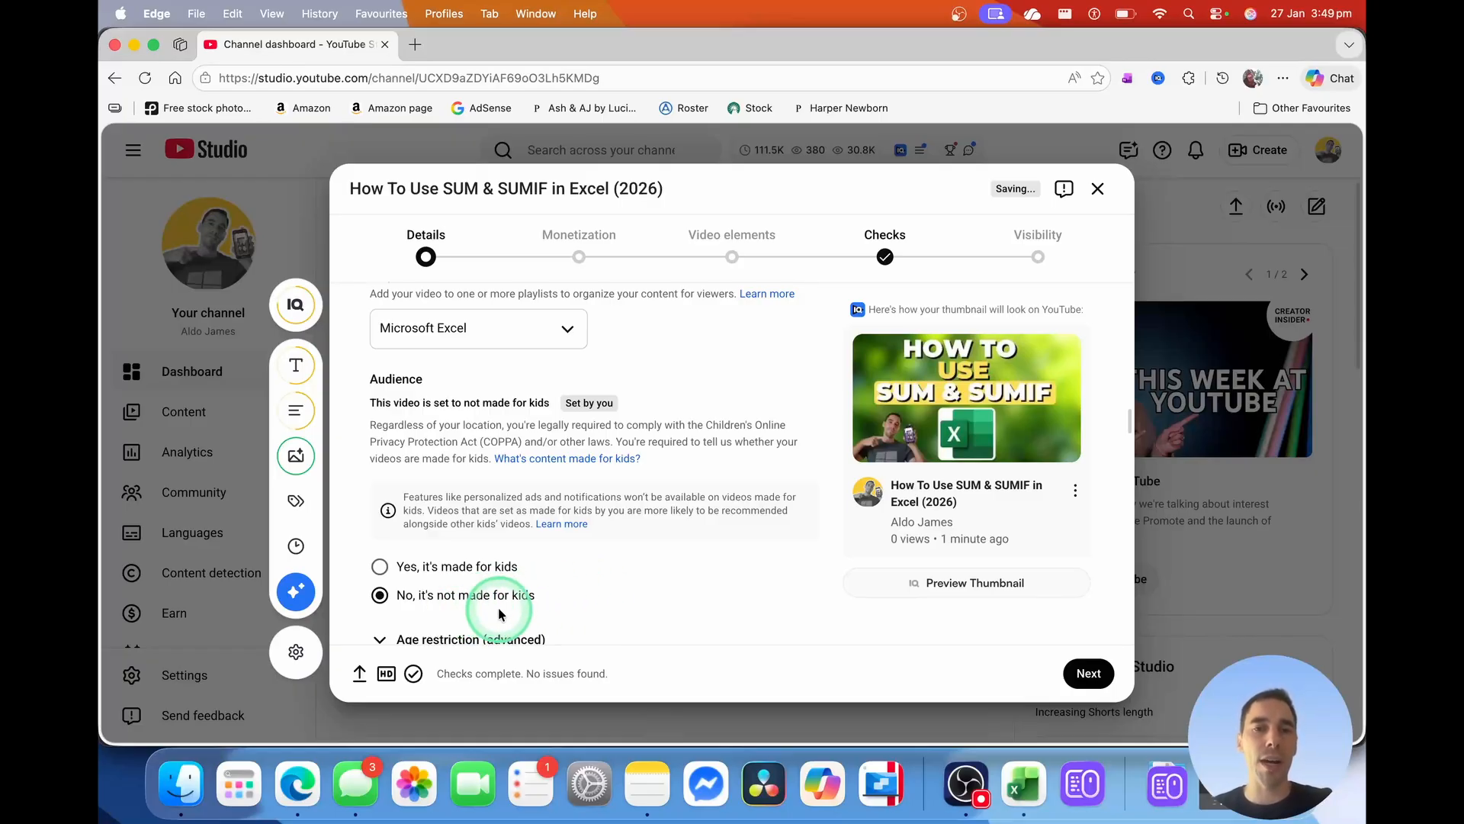
pyautogui.scroll(-1, 631, 549)
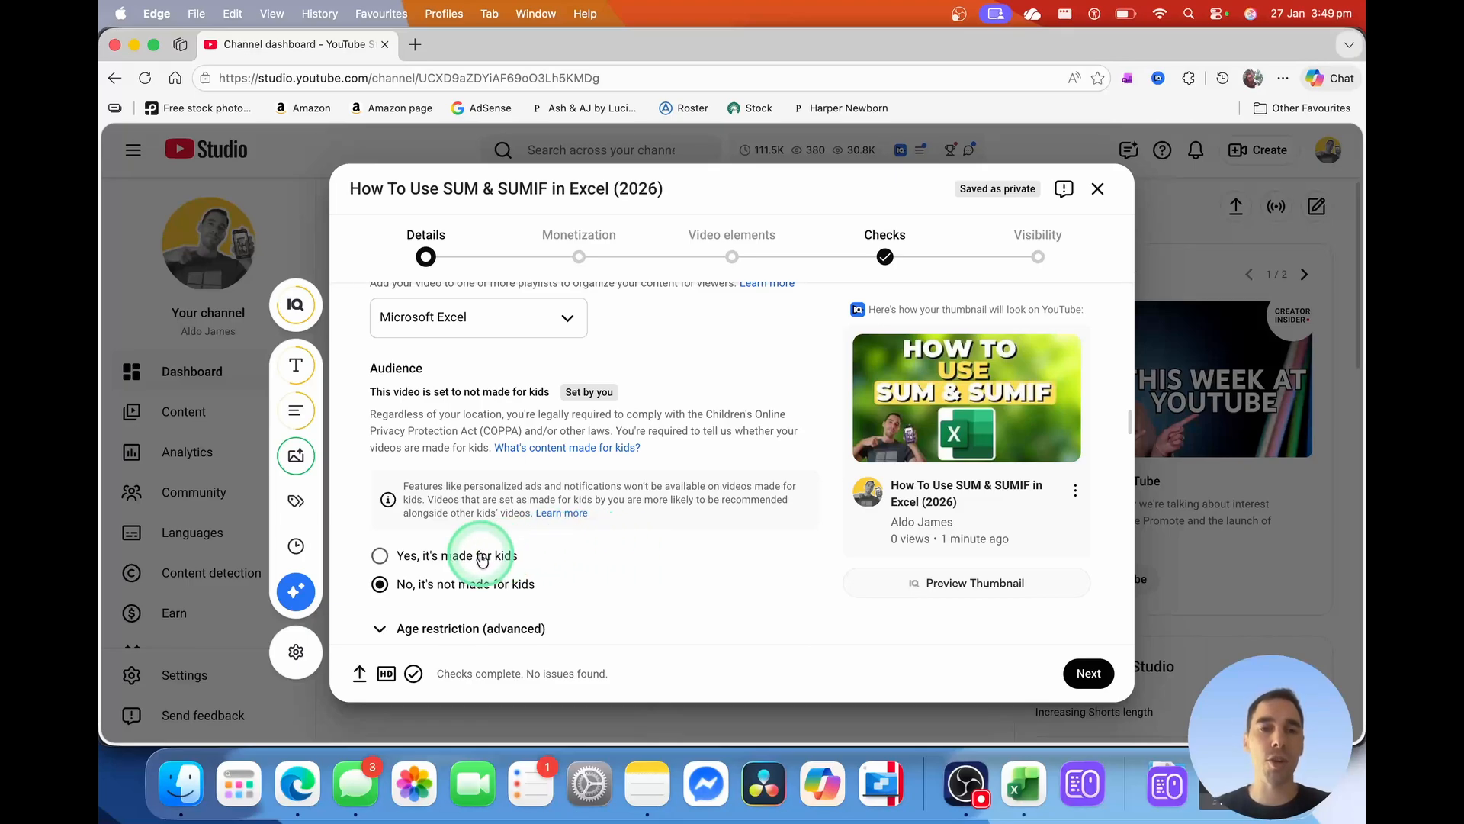
pyautogui.scroll(-3, 482, 559)
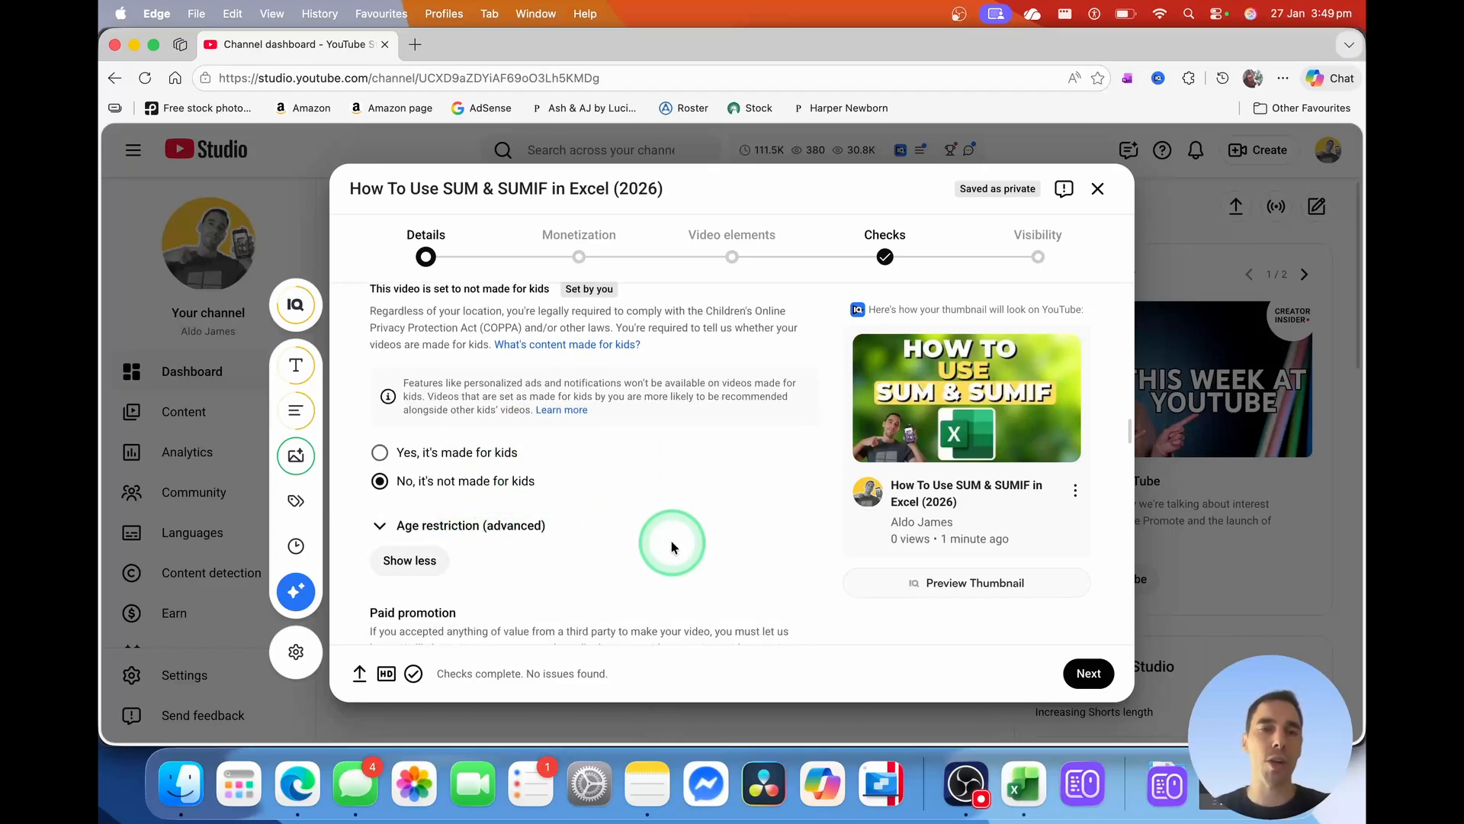
pyautogui.scroll(-2, 671, 543)
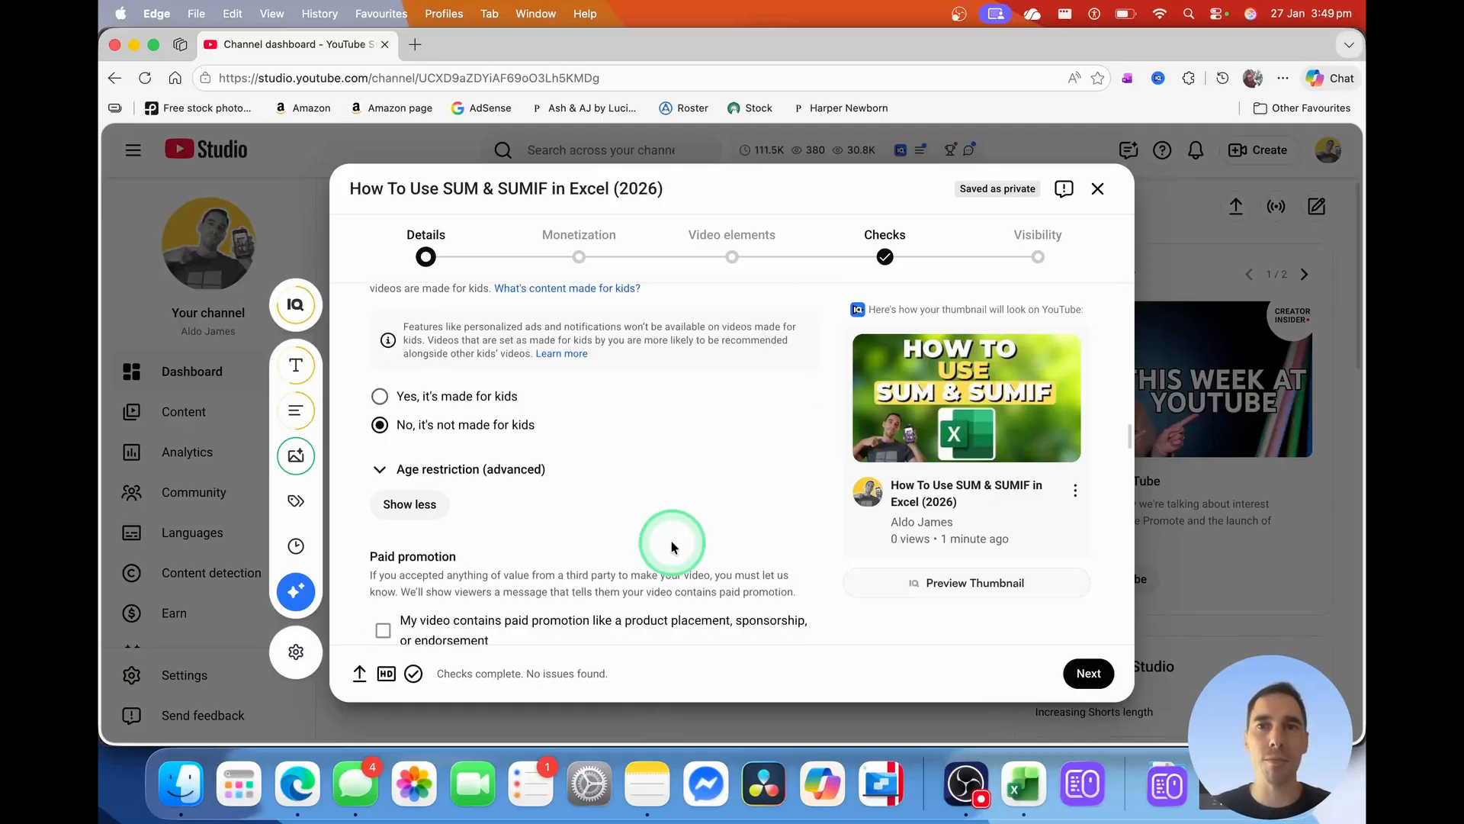
pyautogui.scroll(-4, 672, 545)
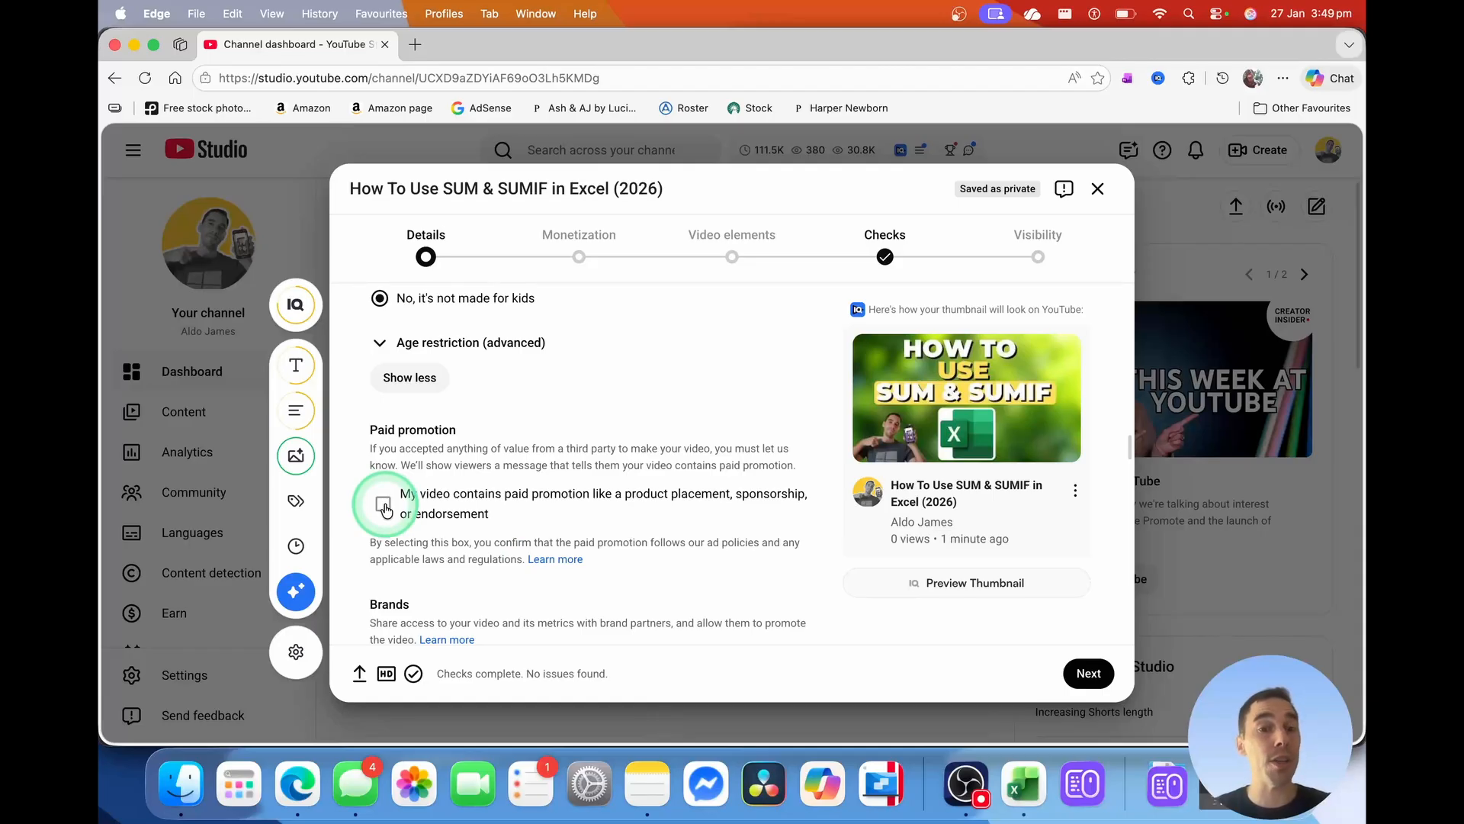
pyautogui.scroll(-5, 385, 510)
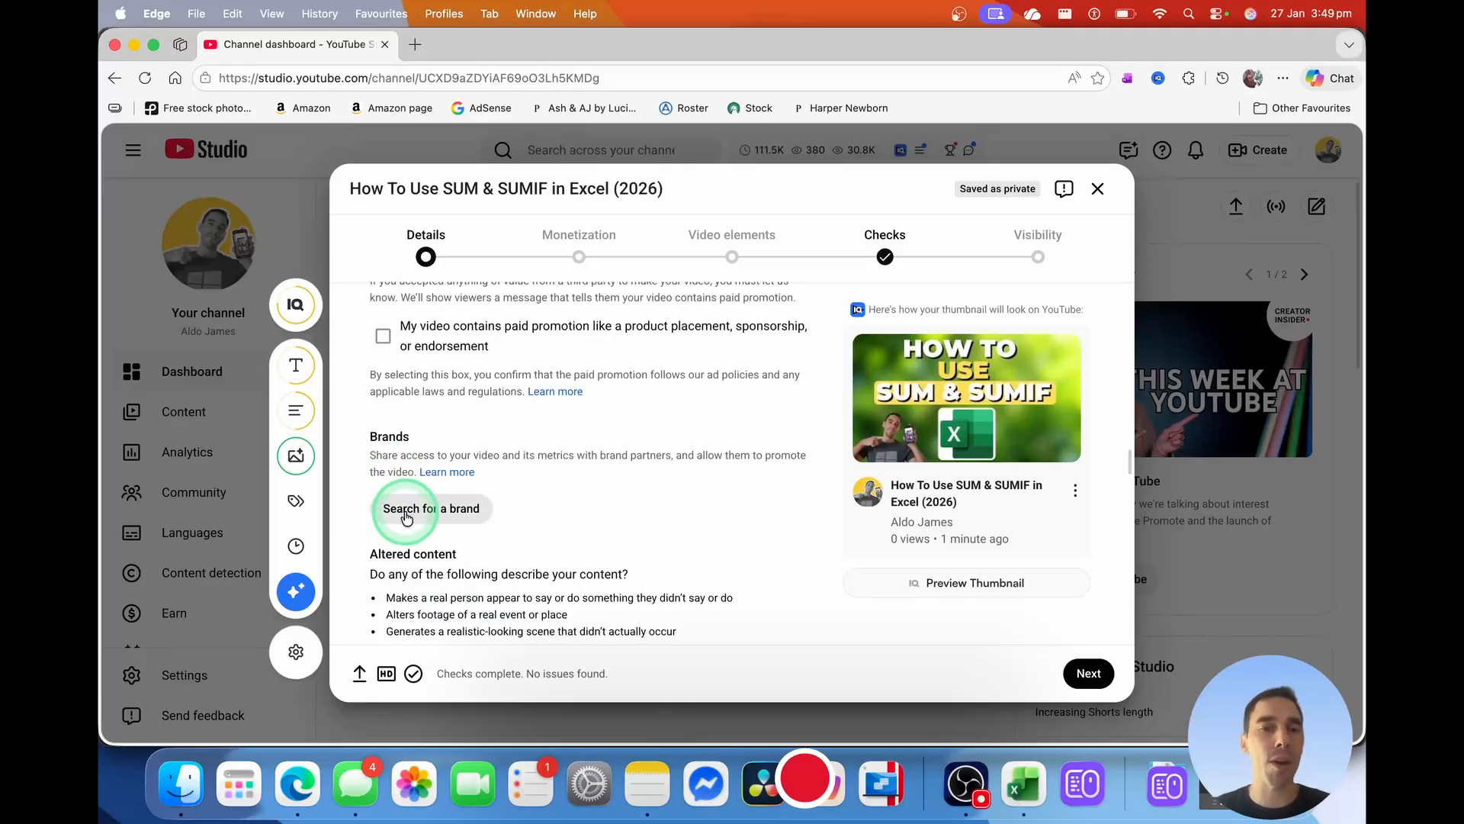
pyautogui.scroll(-3, 560, 559)
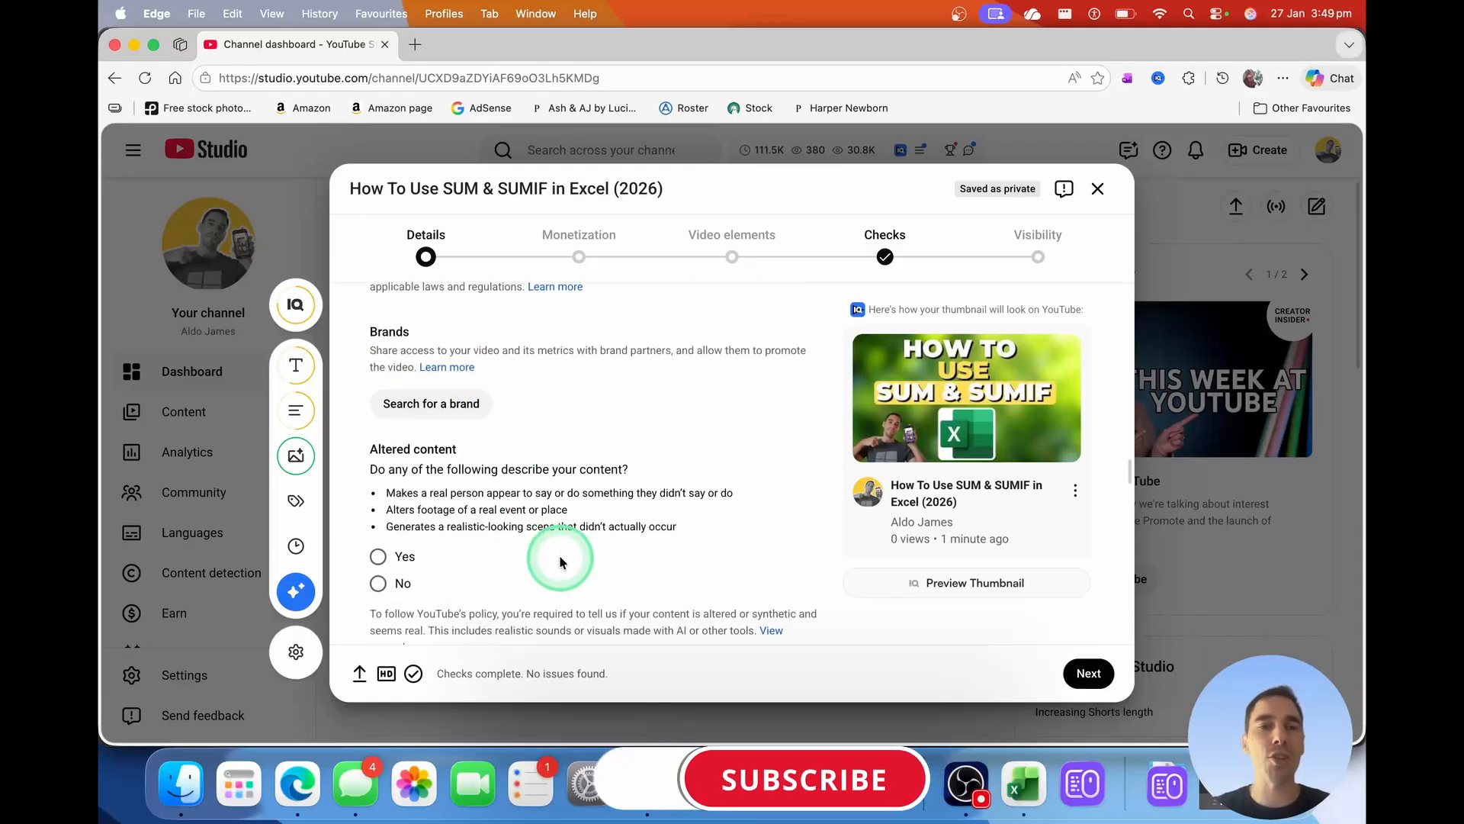
pyautogui.click(379, 585)
# - Add the suggested tags microsoft excel, sumif function in excel and sumifs to the video
pyautogui.scroll(-5, 496, 556)
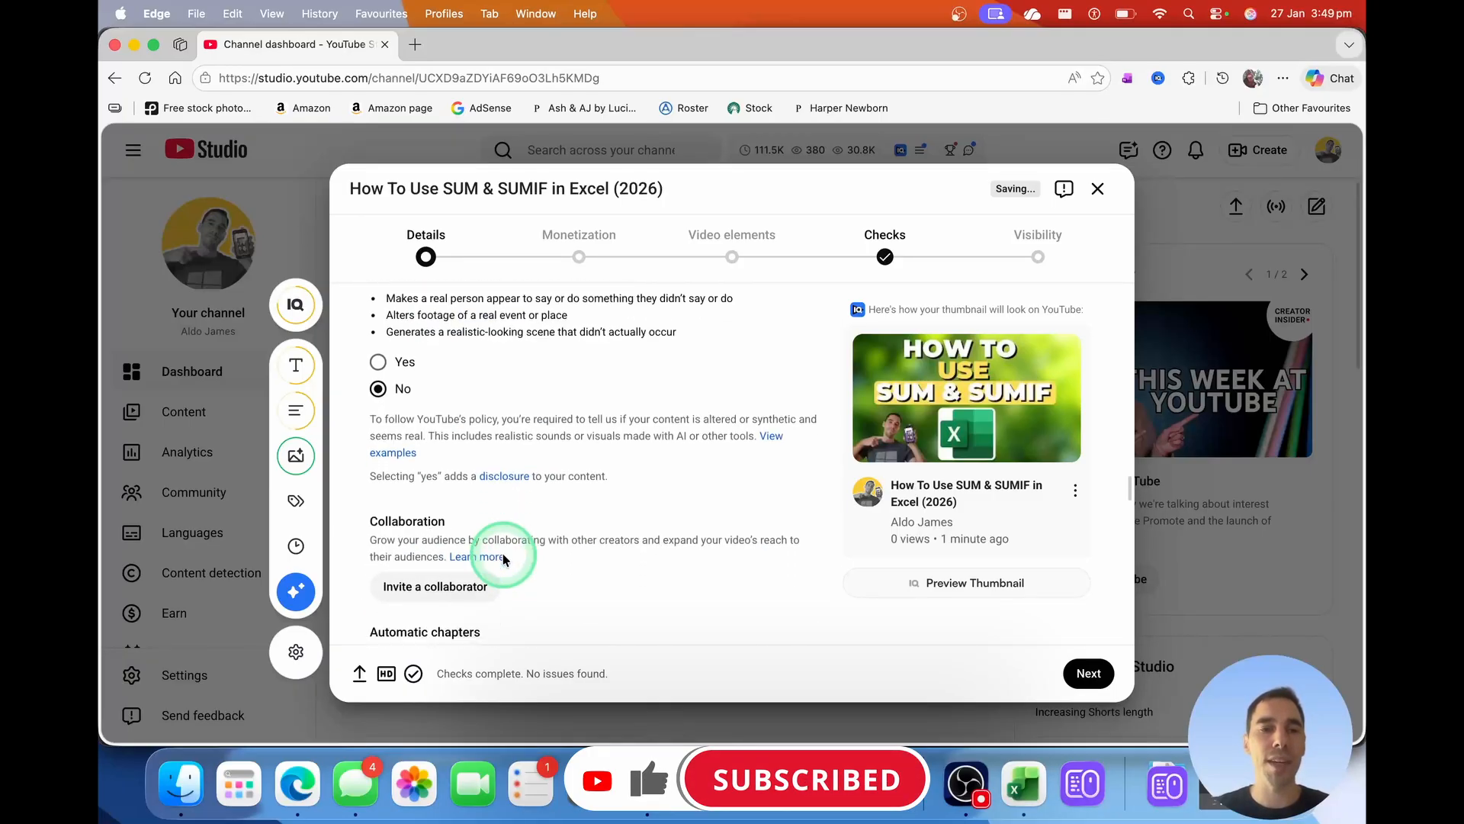
pyautogui.scroll(-1, 504, 559)
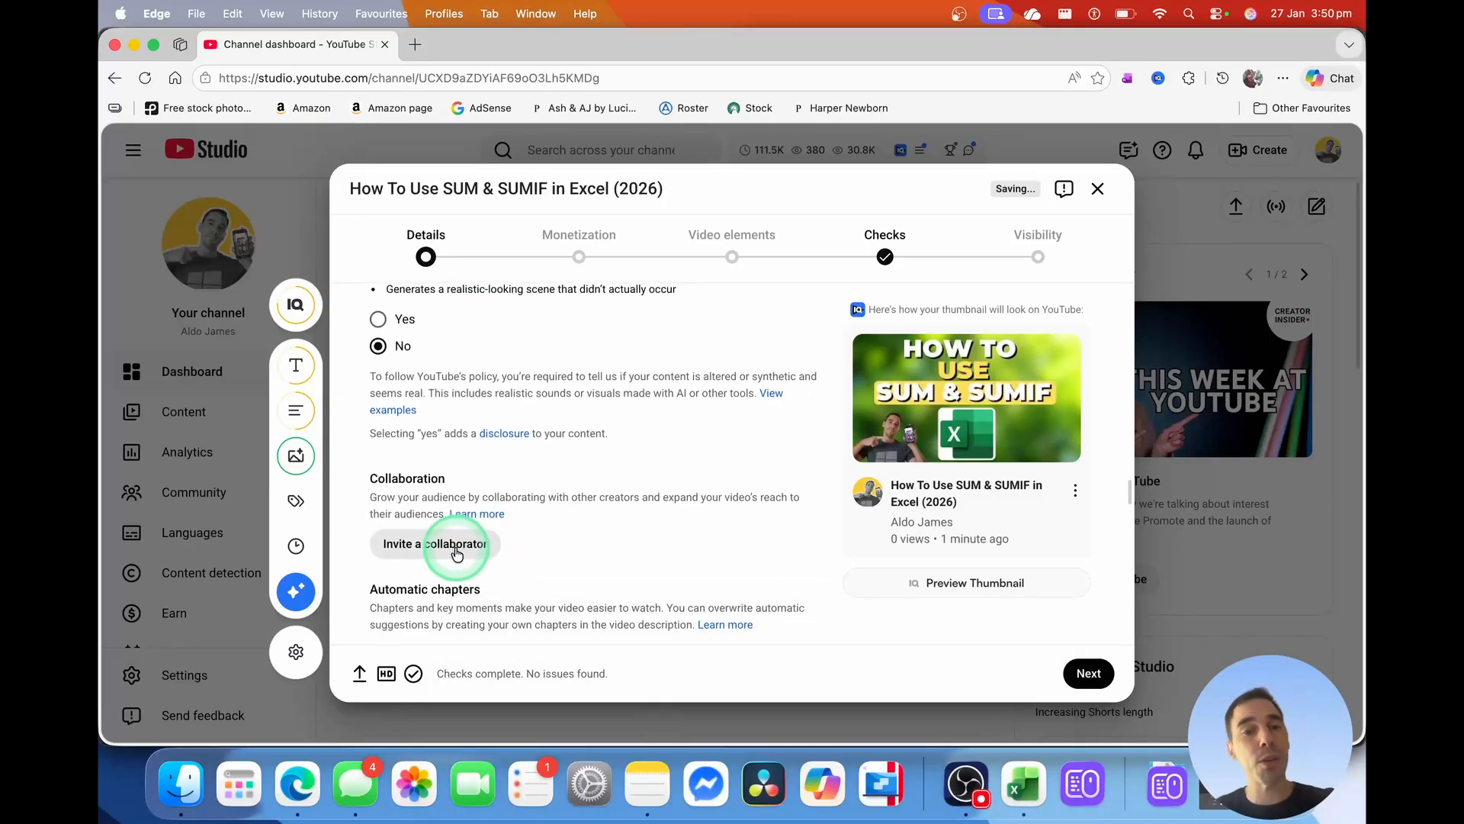
pyautogui.scroll(-8, 457, 553)
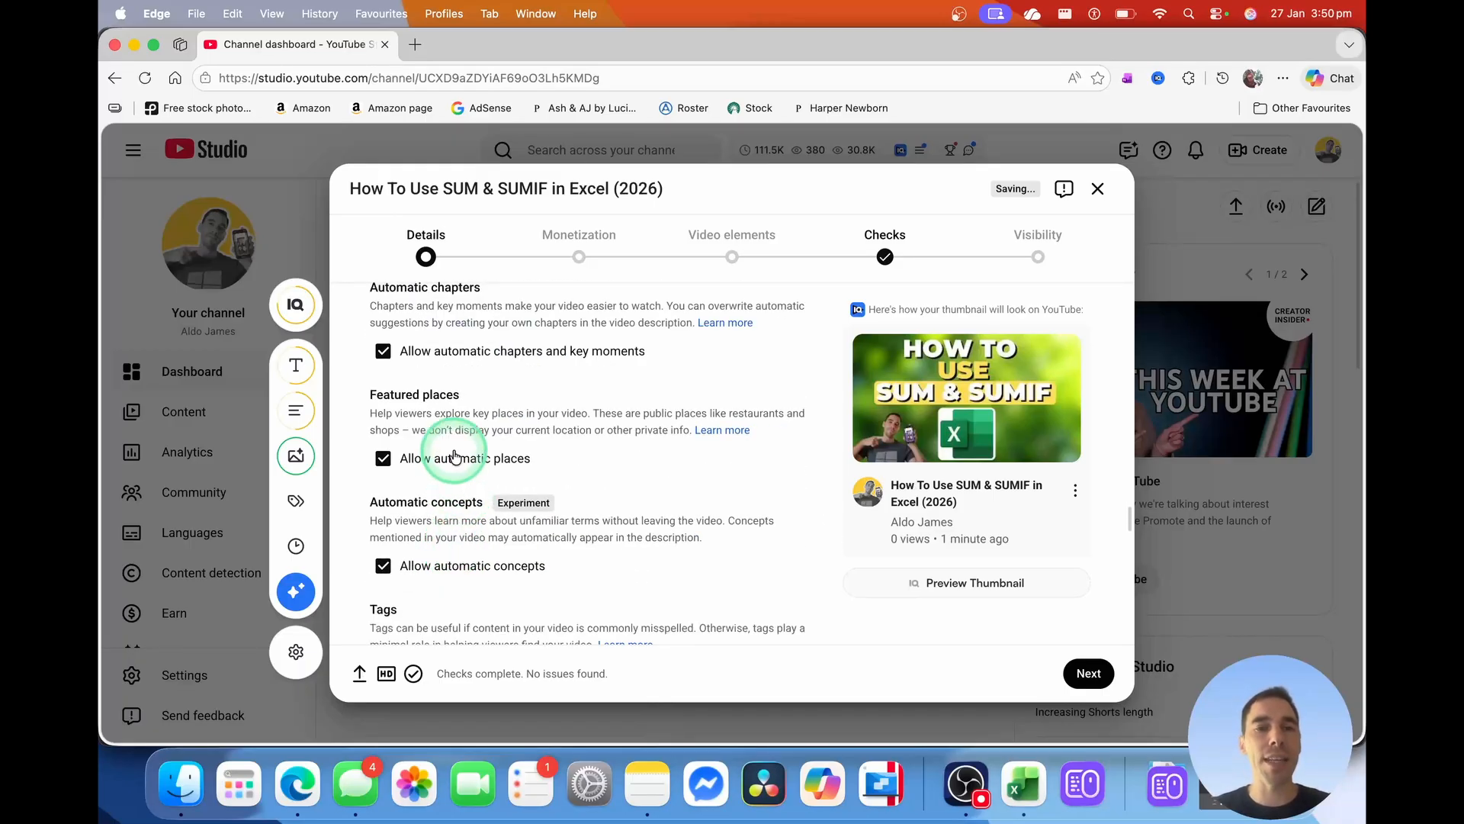
pyautogui.scroll(-7, 651, 509)
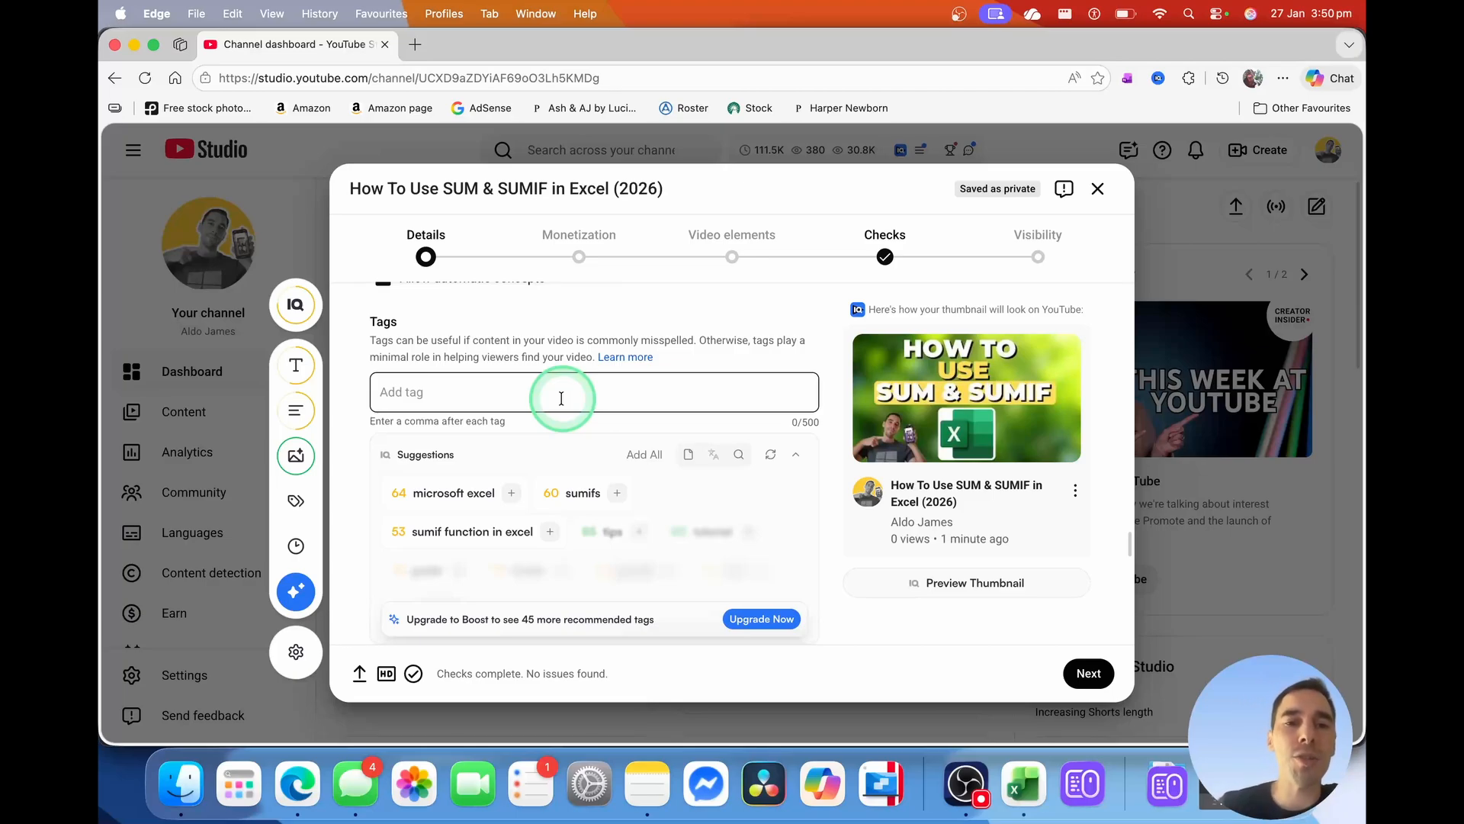
pyautogui.click(511, 493)
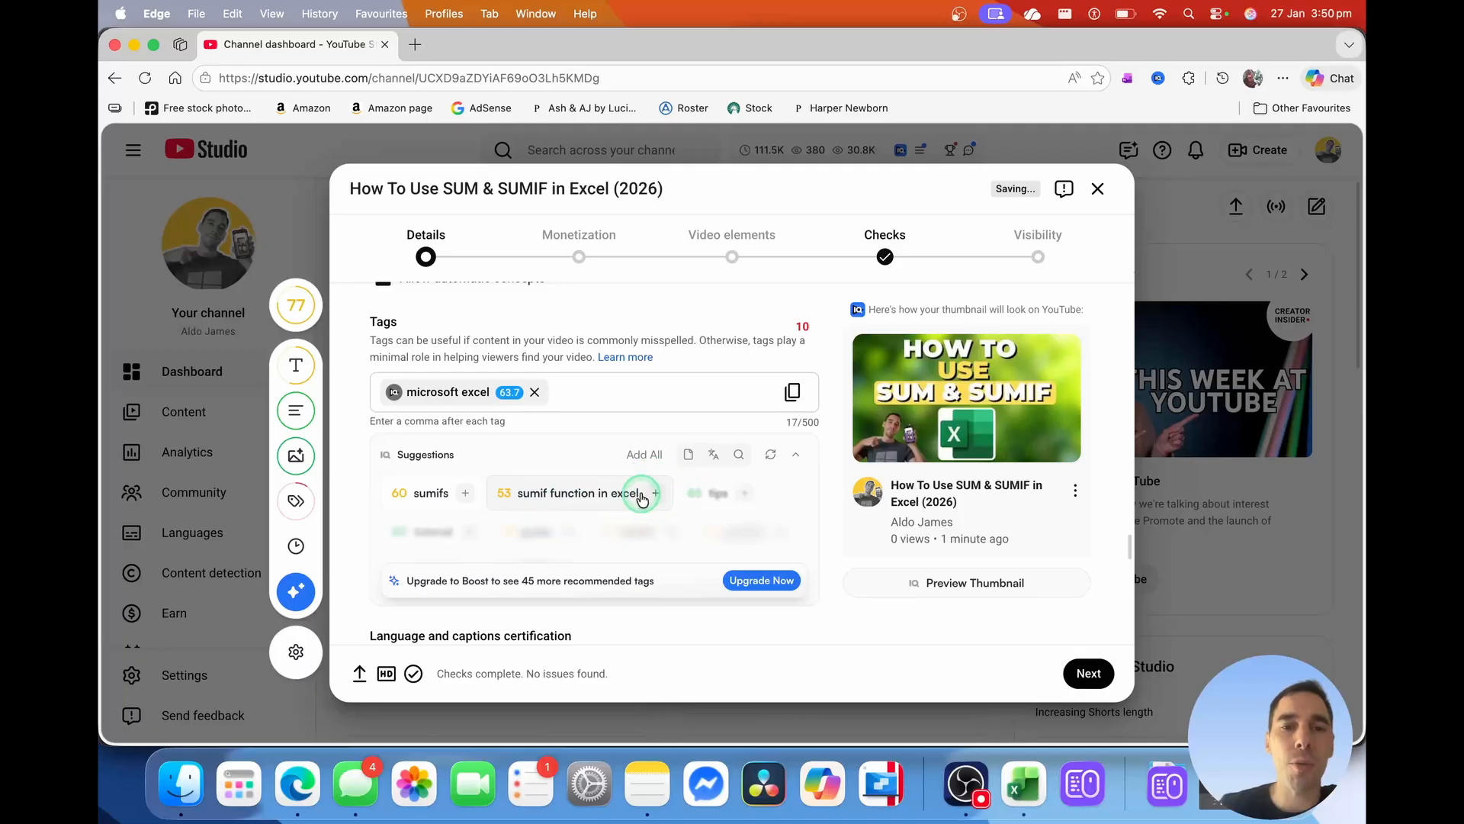
pyautogui.click(655, 492)
pyautogui.click(458, 518)
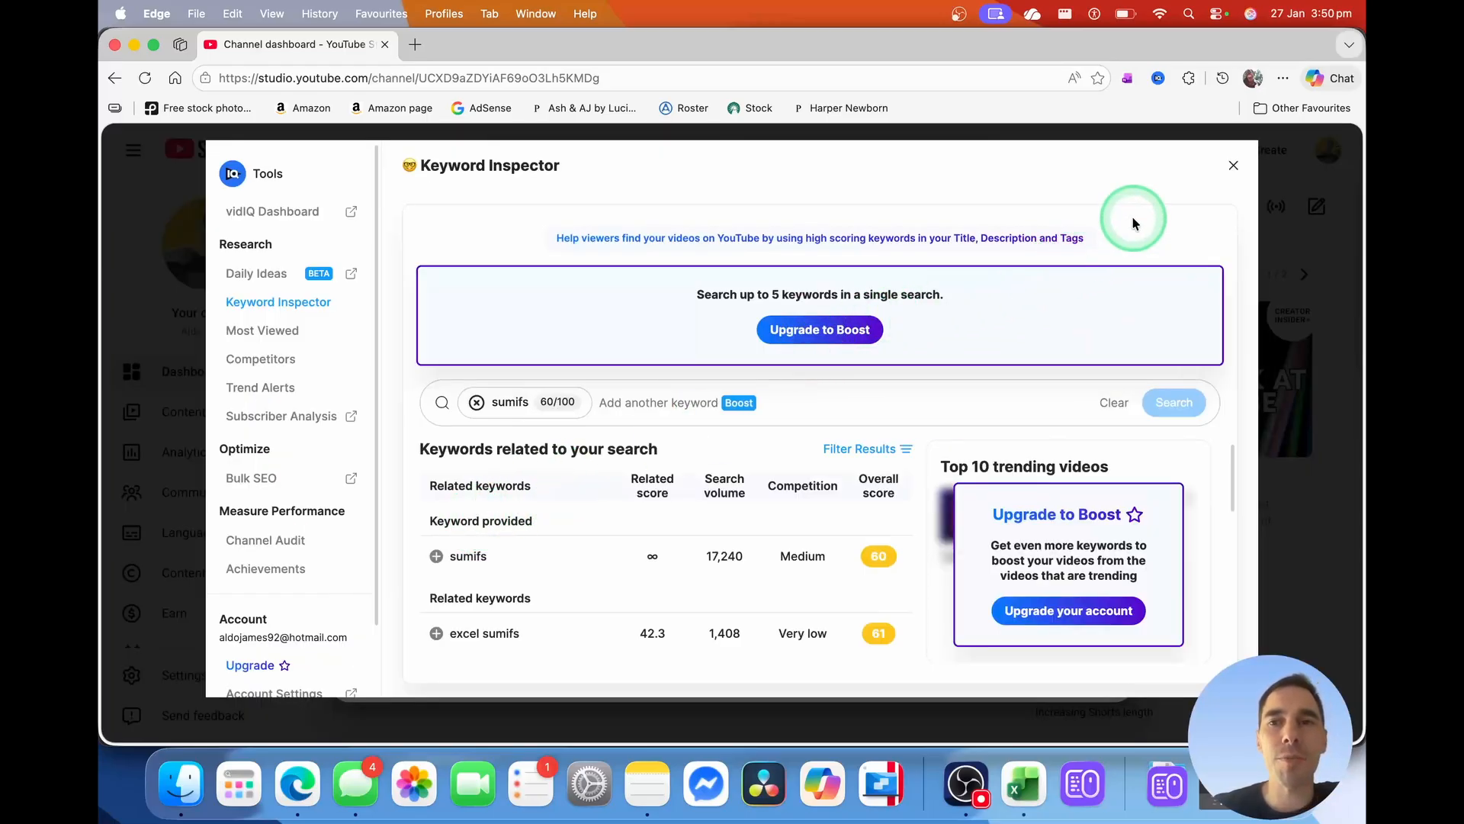
pyautogui.click(1233, 165)
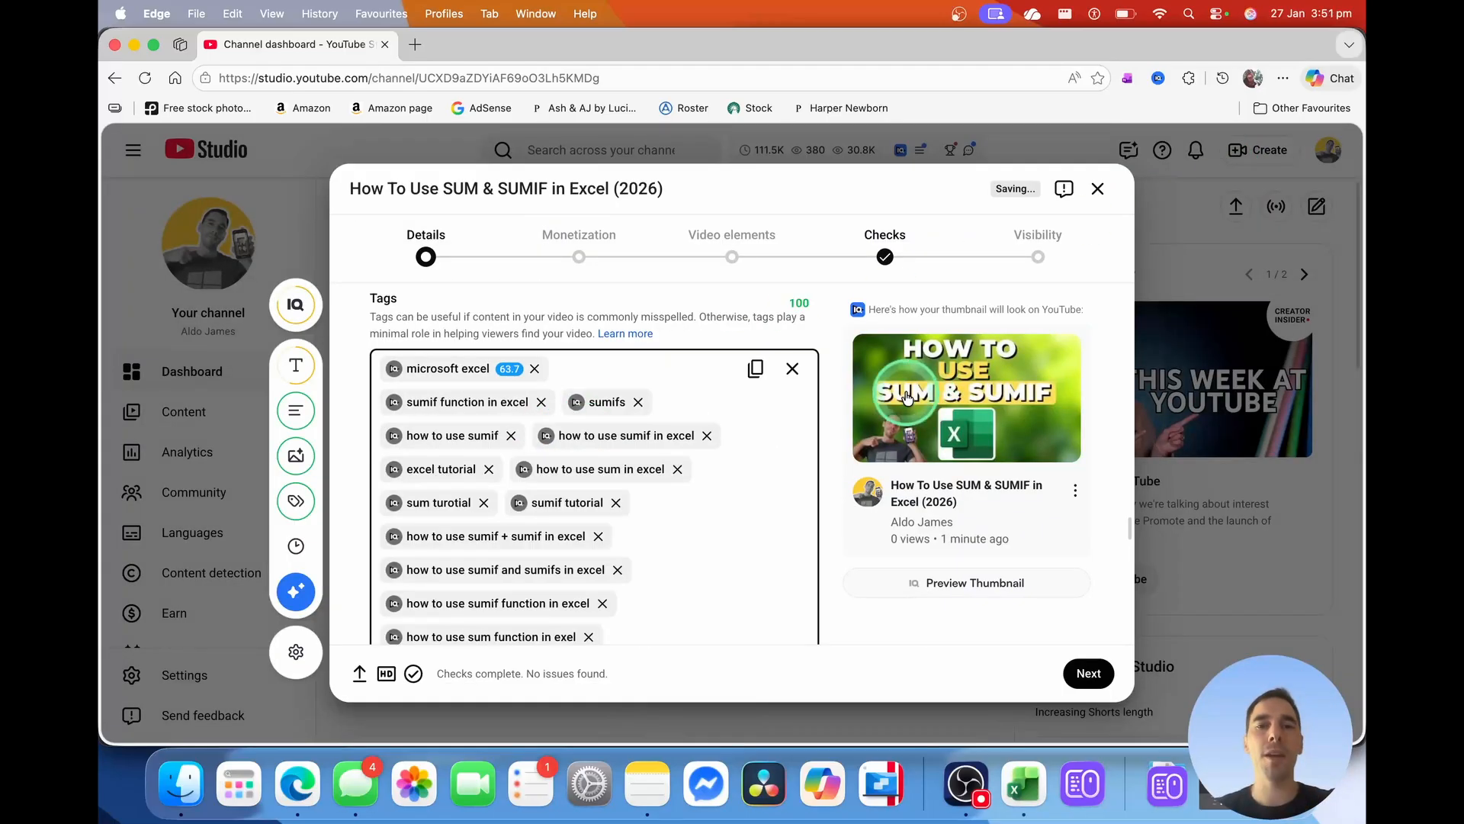
# - Review the completed tags and the language, caption, recording date, location, license and Shorts remixing settings
pyautogui.scroll(-1, 711, 469)
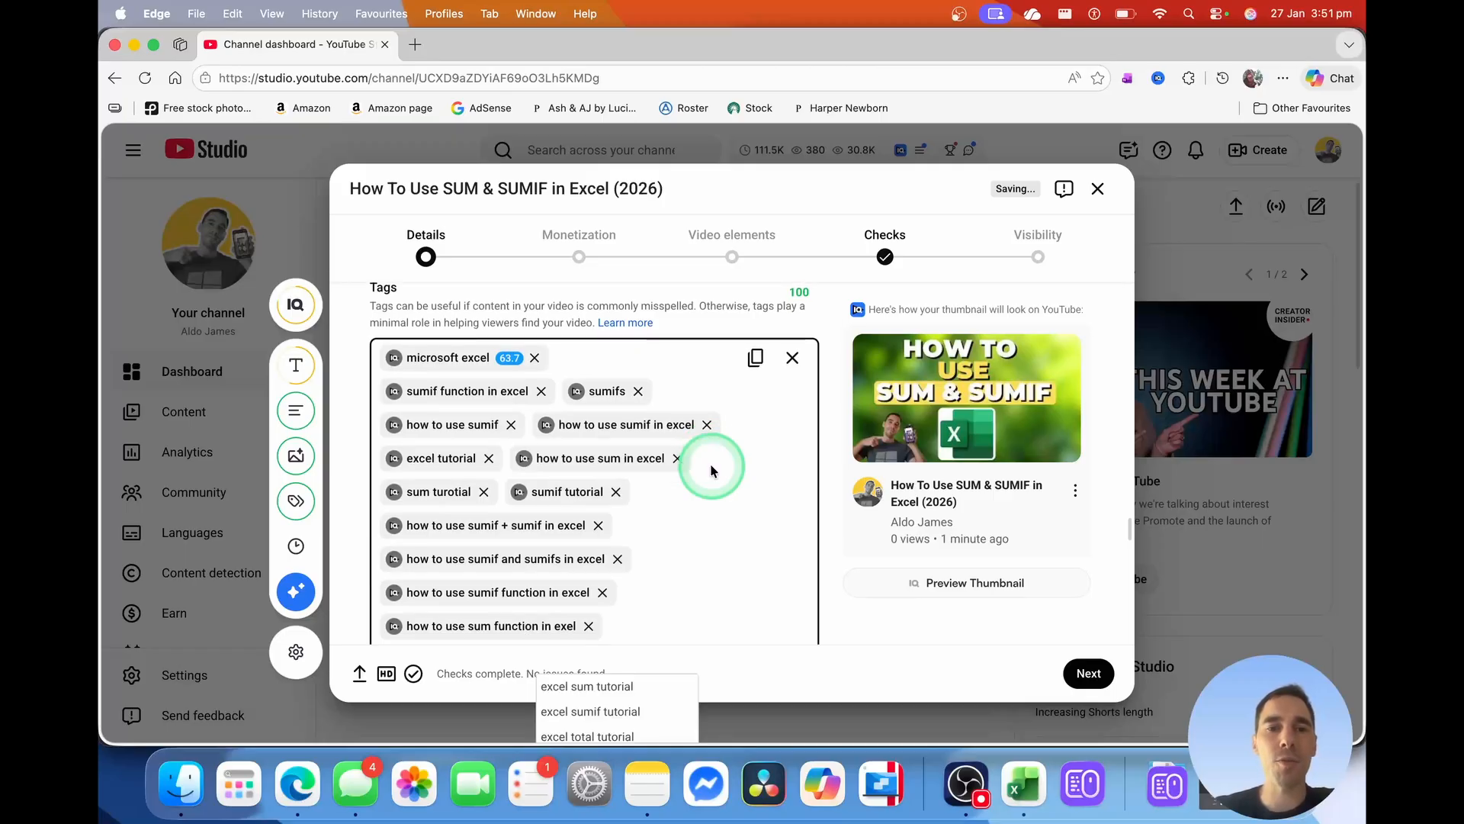
pyautogui.scroll(-2, 802, 524)
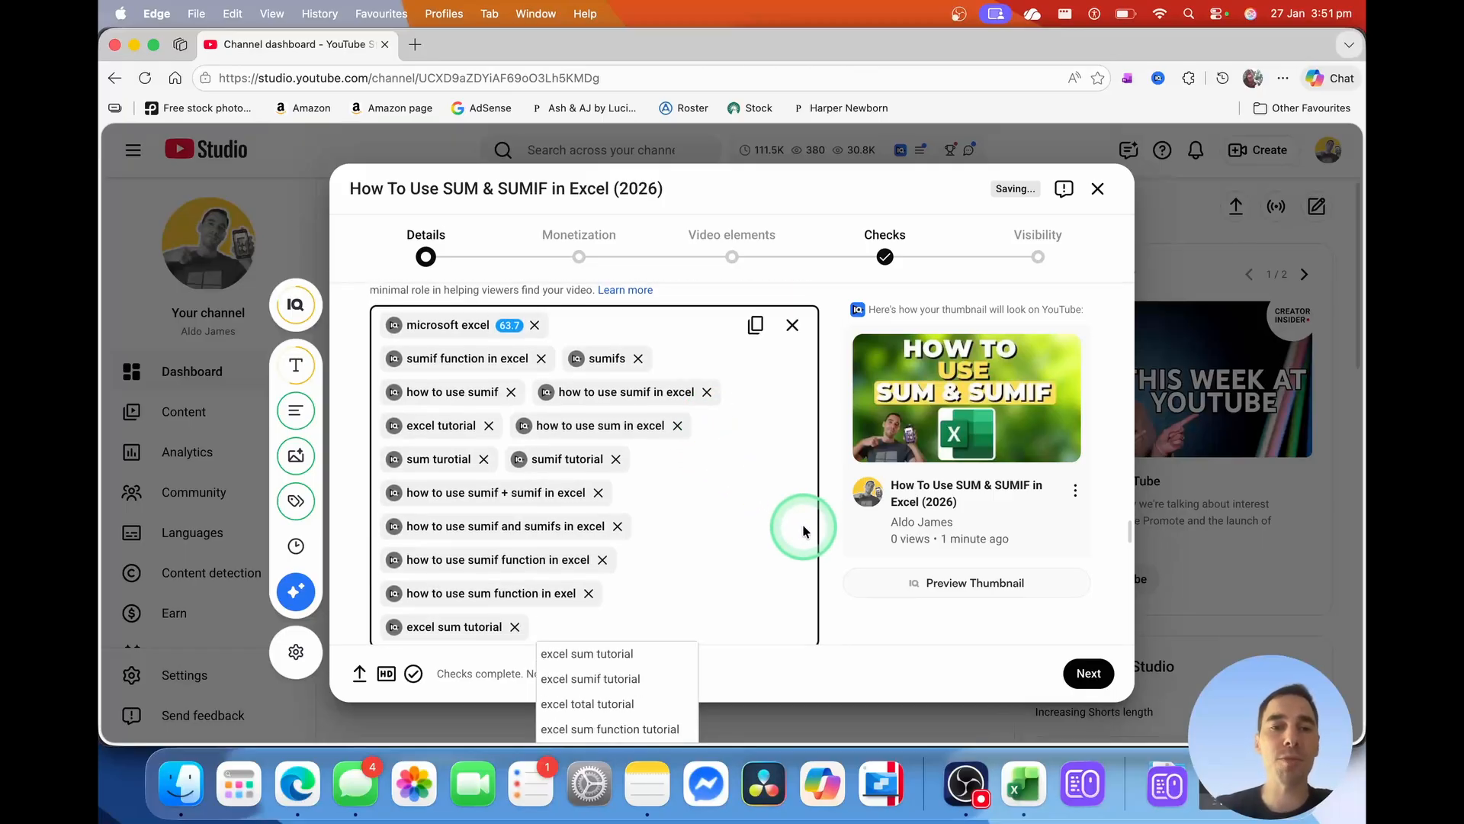
pyautogui.scroll(-4, 802, 524)
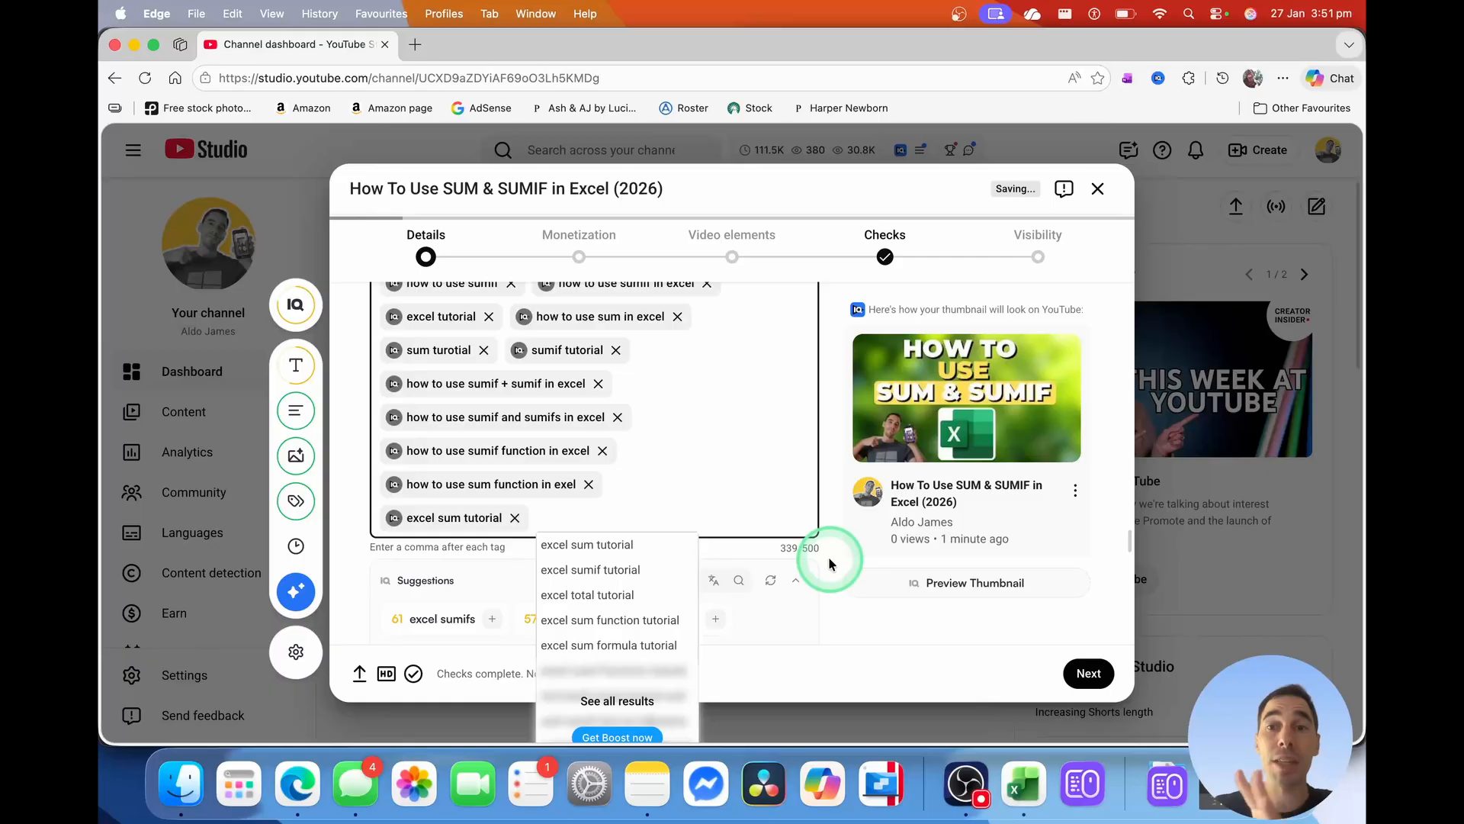
pyautogui.scroll(-10, 829, 556)
pyautogui.scroll(-10, 833, 571)
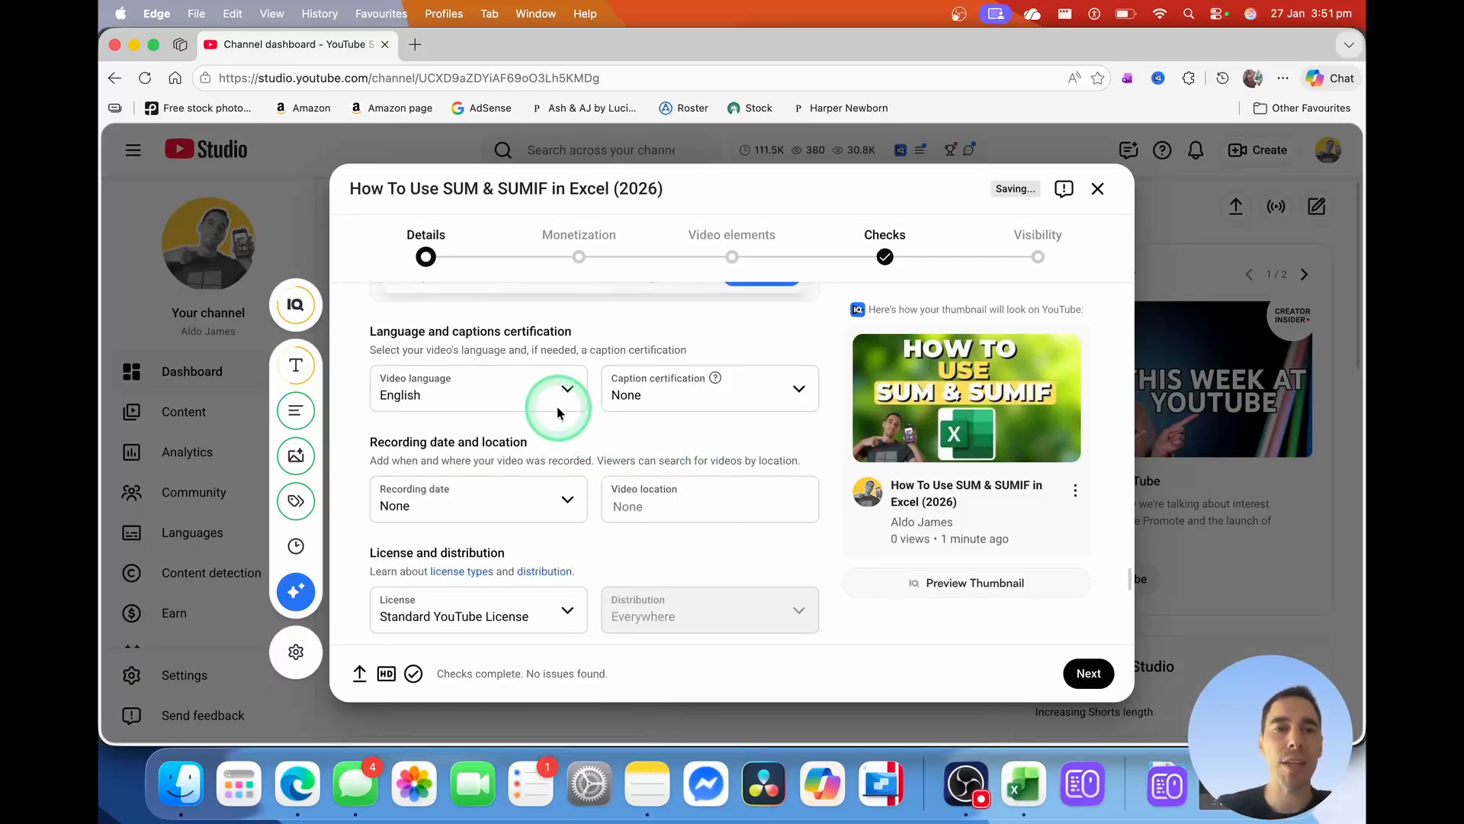
pyautogui.scroll(-12, 533, 532)
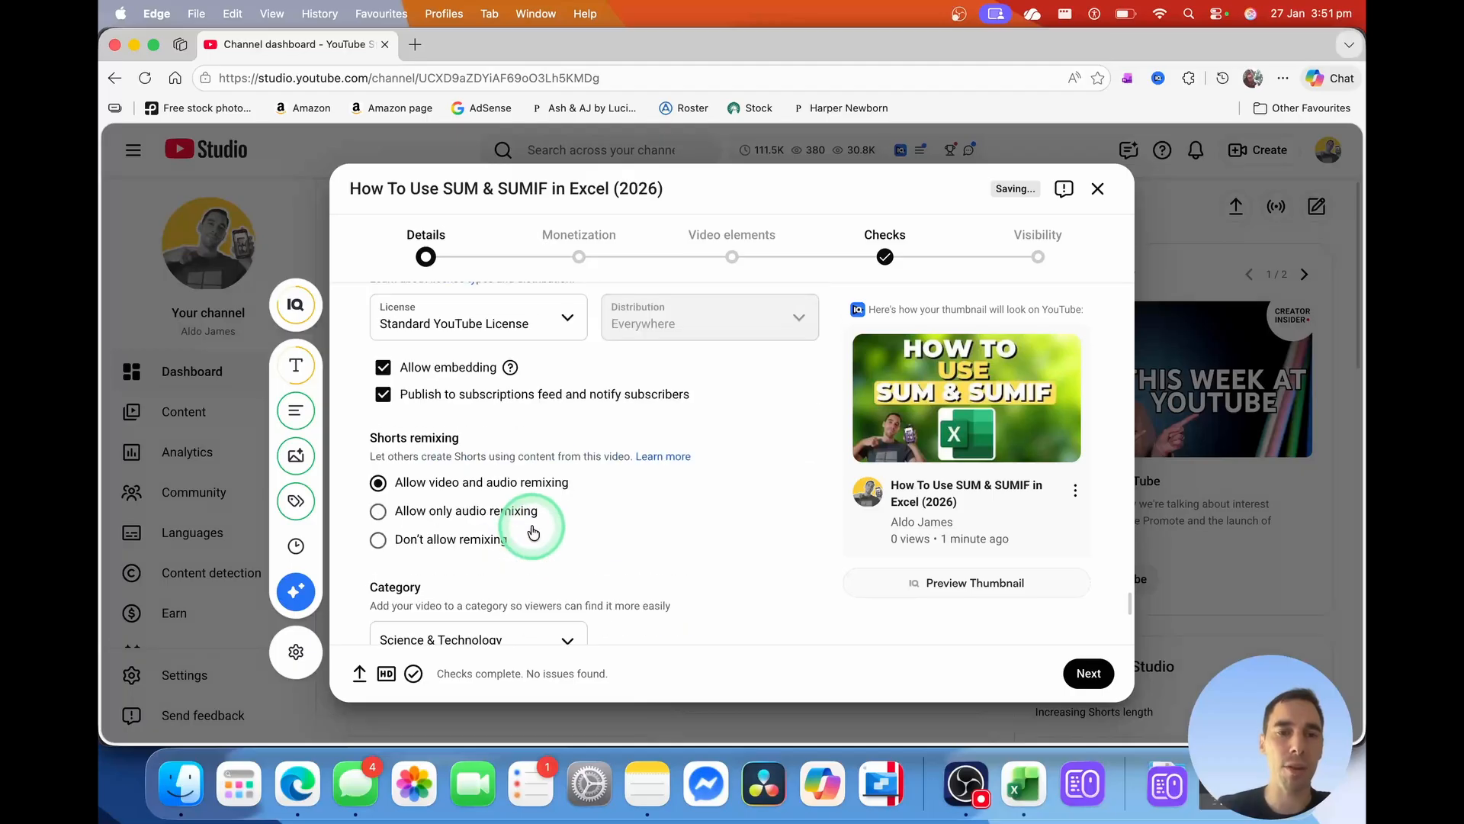
# - Check the available video categories and review the comments and ratings settings
pyautogui.scroll(-10, 533, 531)
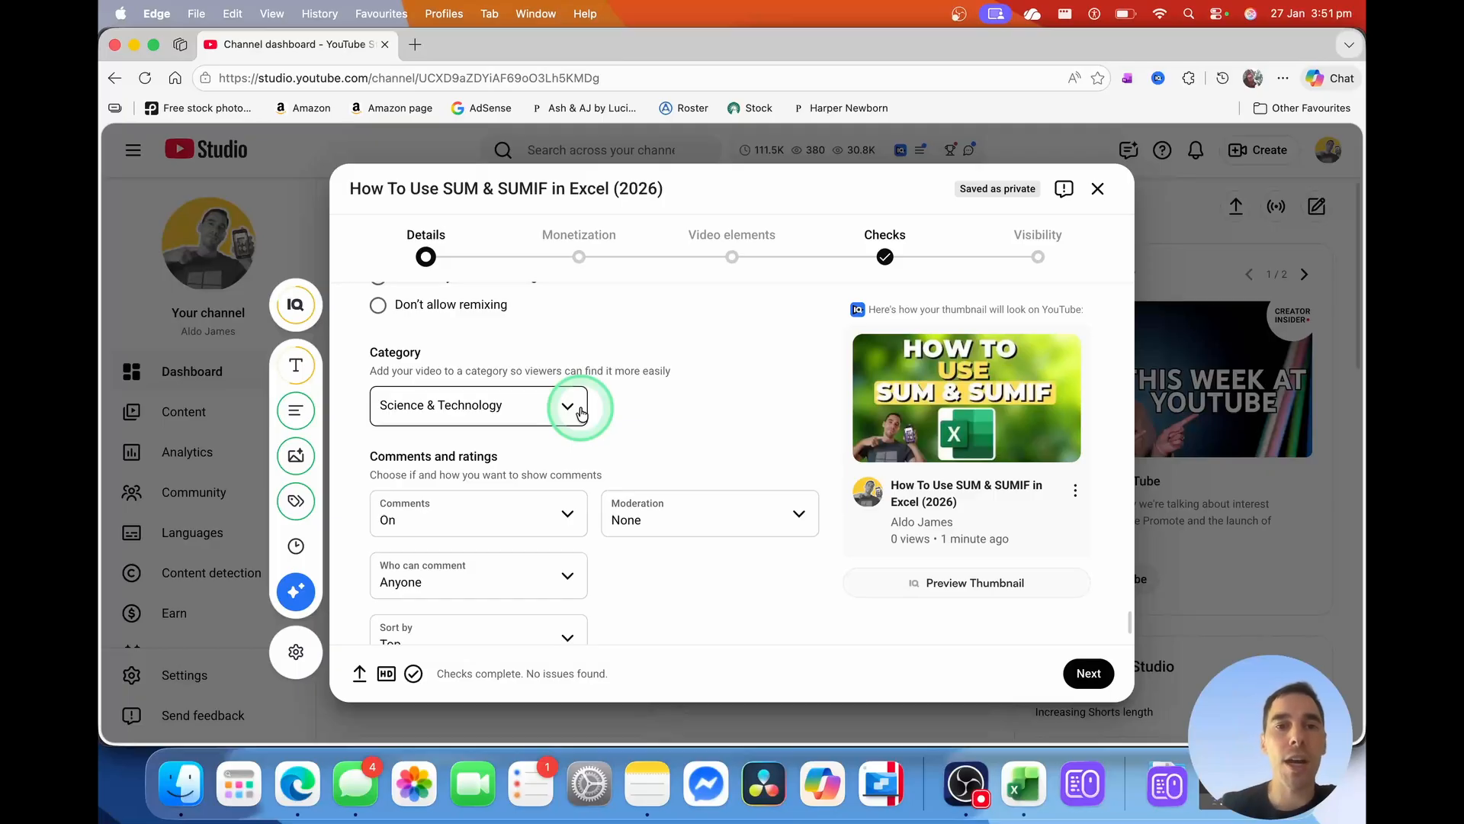
pyautogui.click(582, 413)
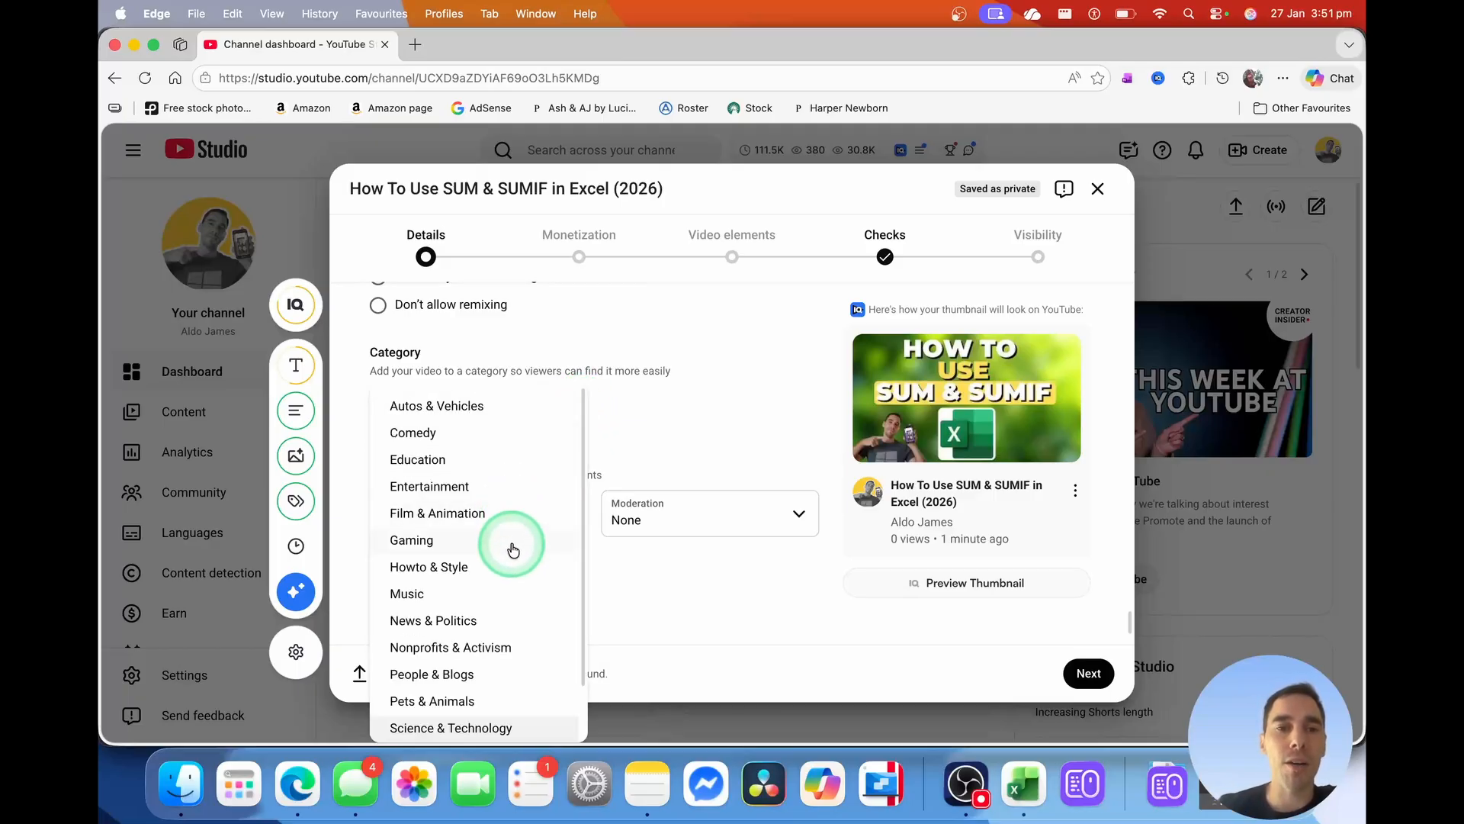
pyautogui.click(684, 406)
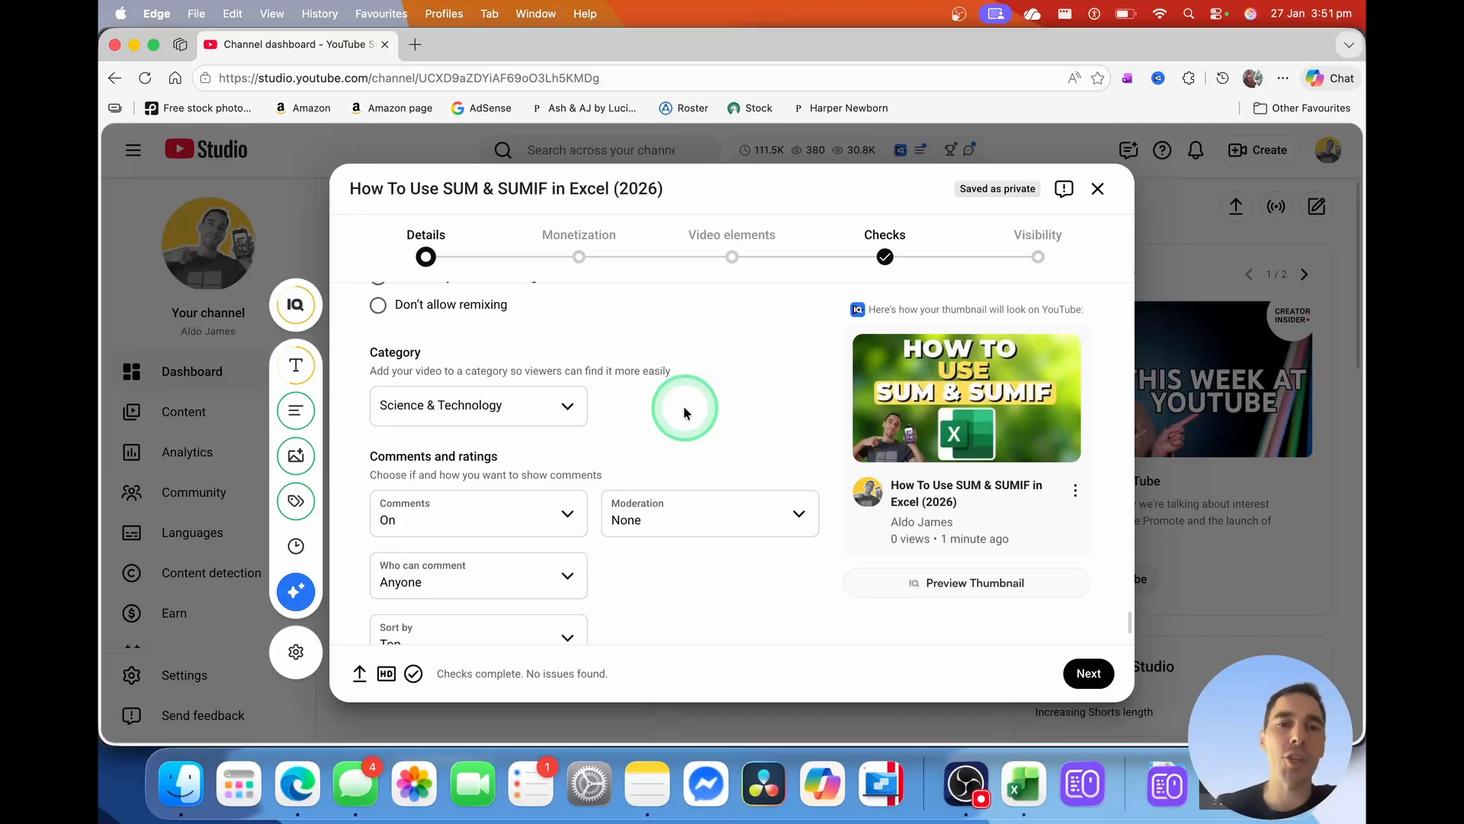
pyautogui.scroll(-1, 683, 406)
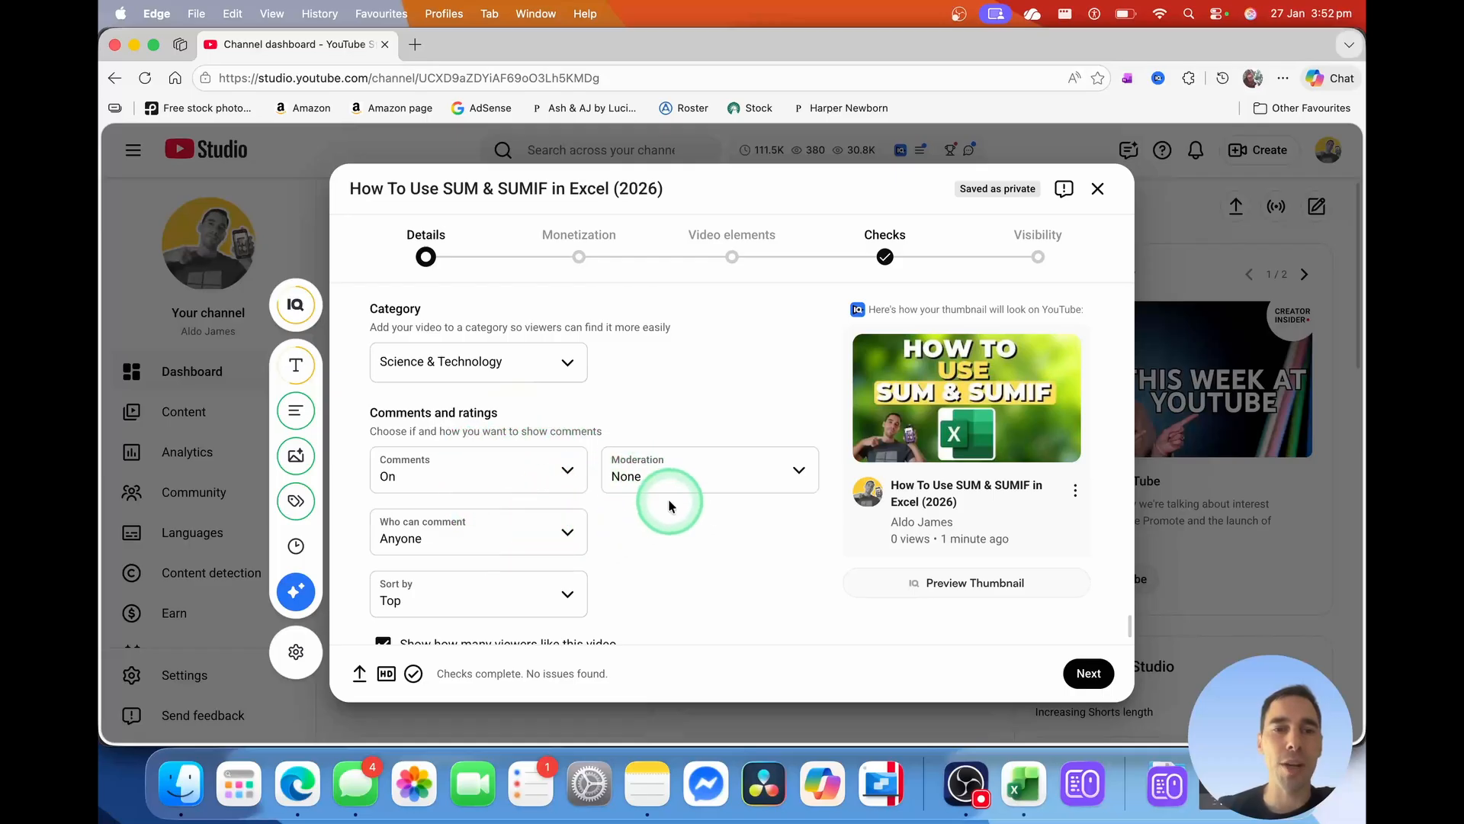
pyautogui.scroll(-1, 697, 547)
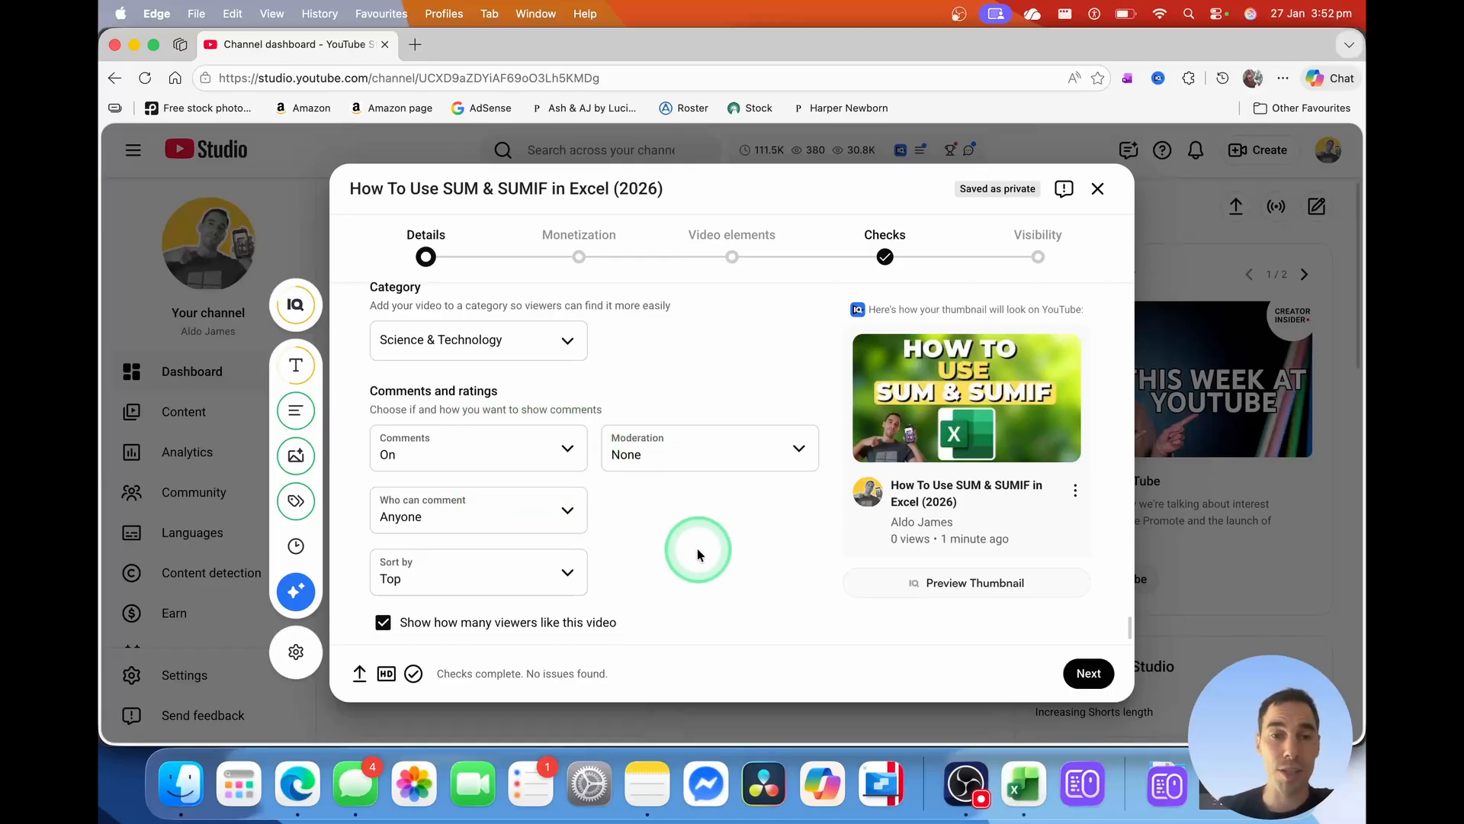
pyautogui.scroll(-1, 697, 548)
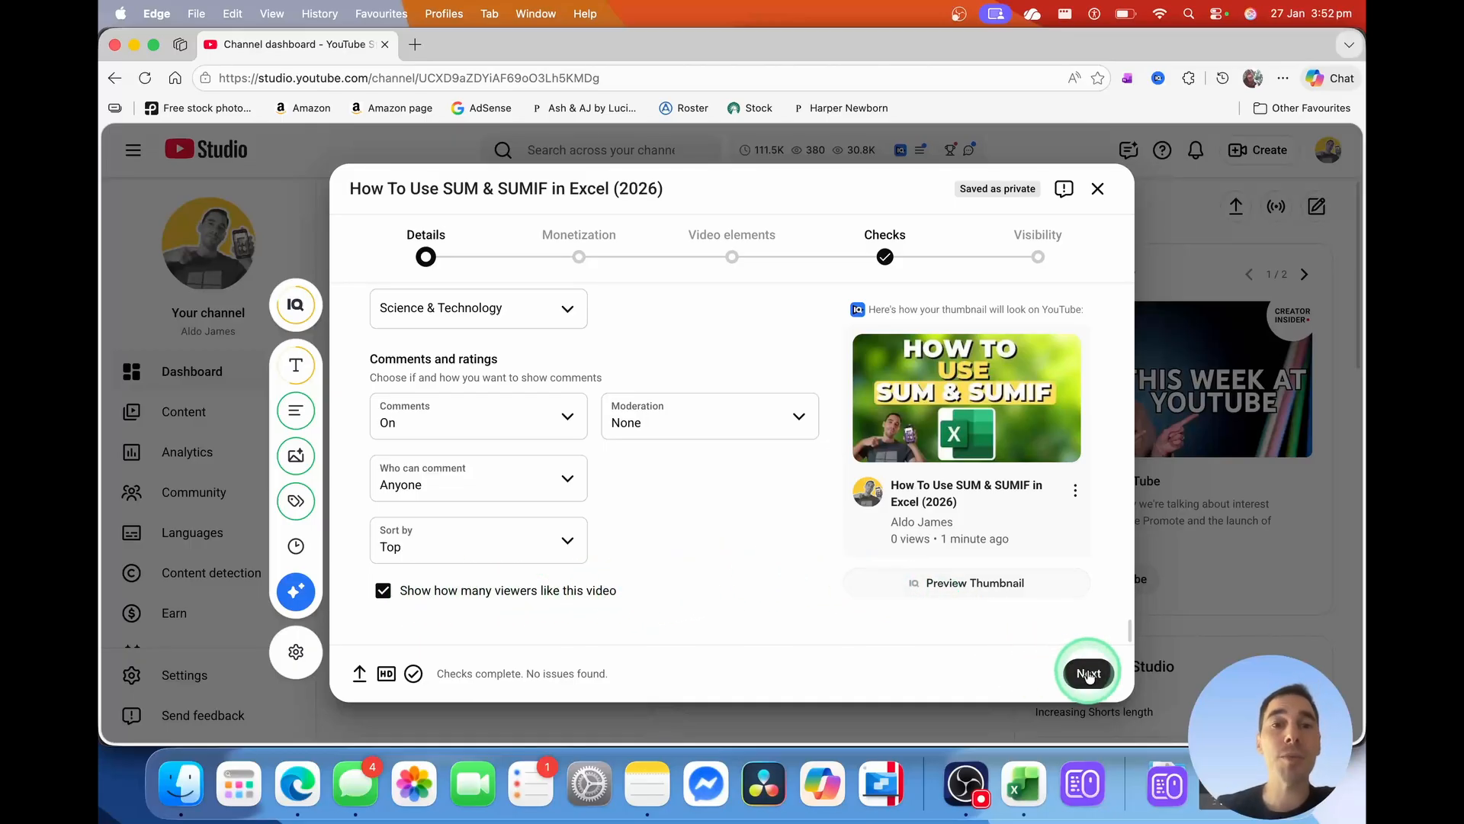
# - Proceed to the video's monetization settings and set ads to On
pyautogui.click(1088, 674)
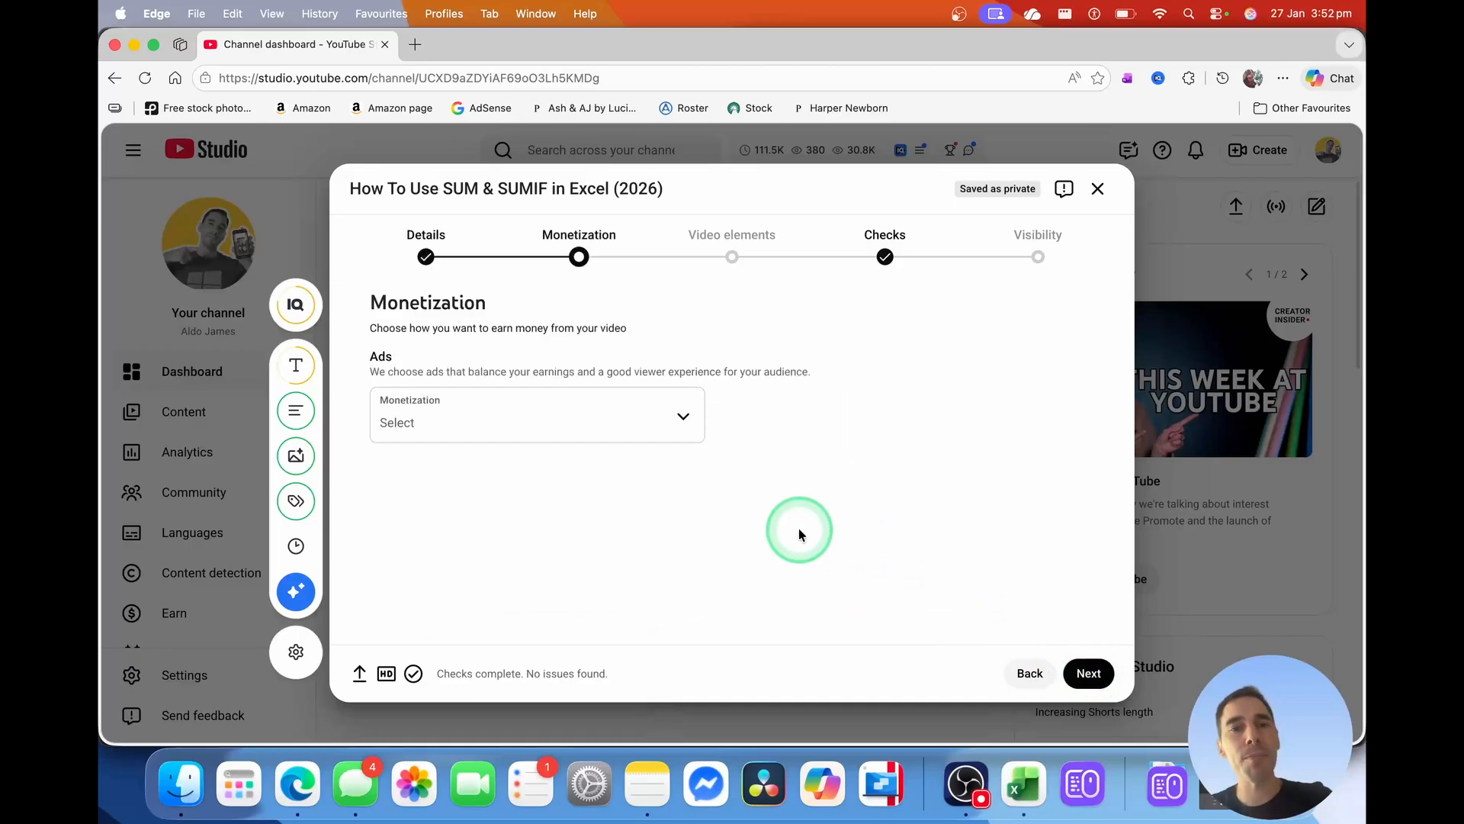
pyautogui.click(671, 427)
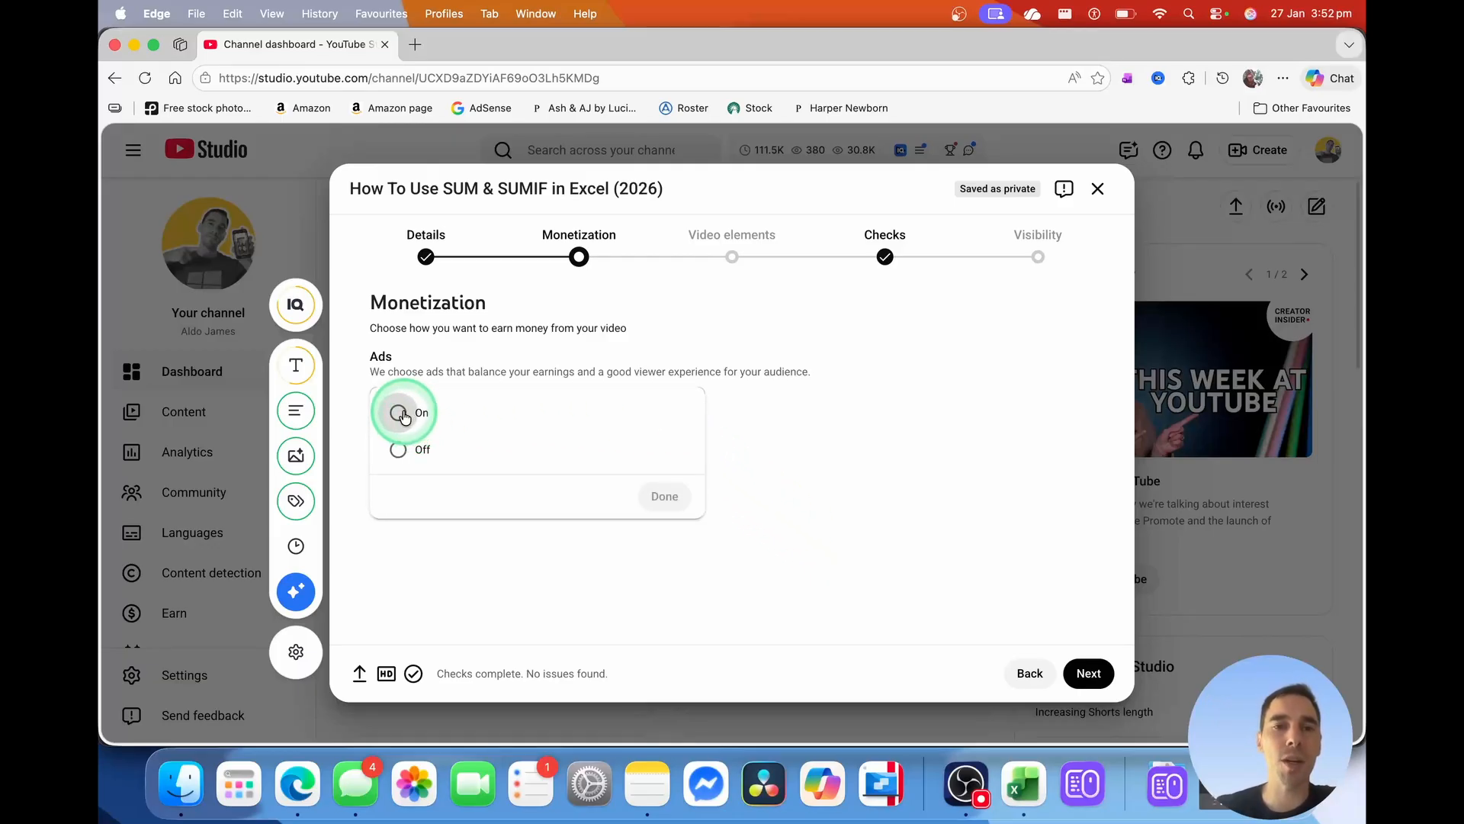
pyautogui.click(400, 413)
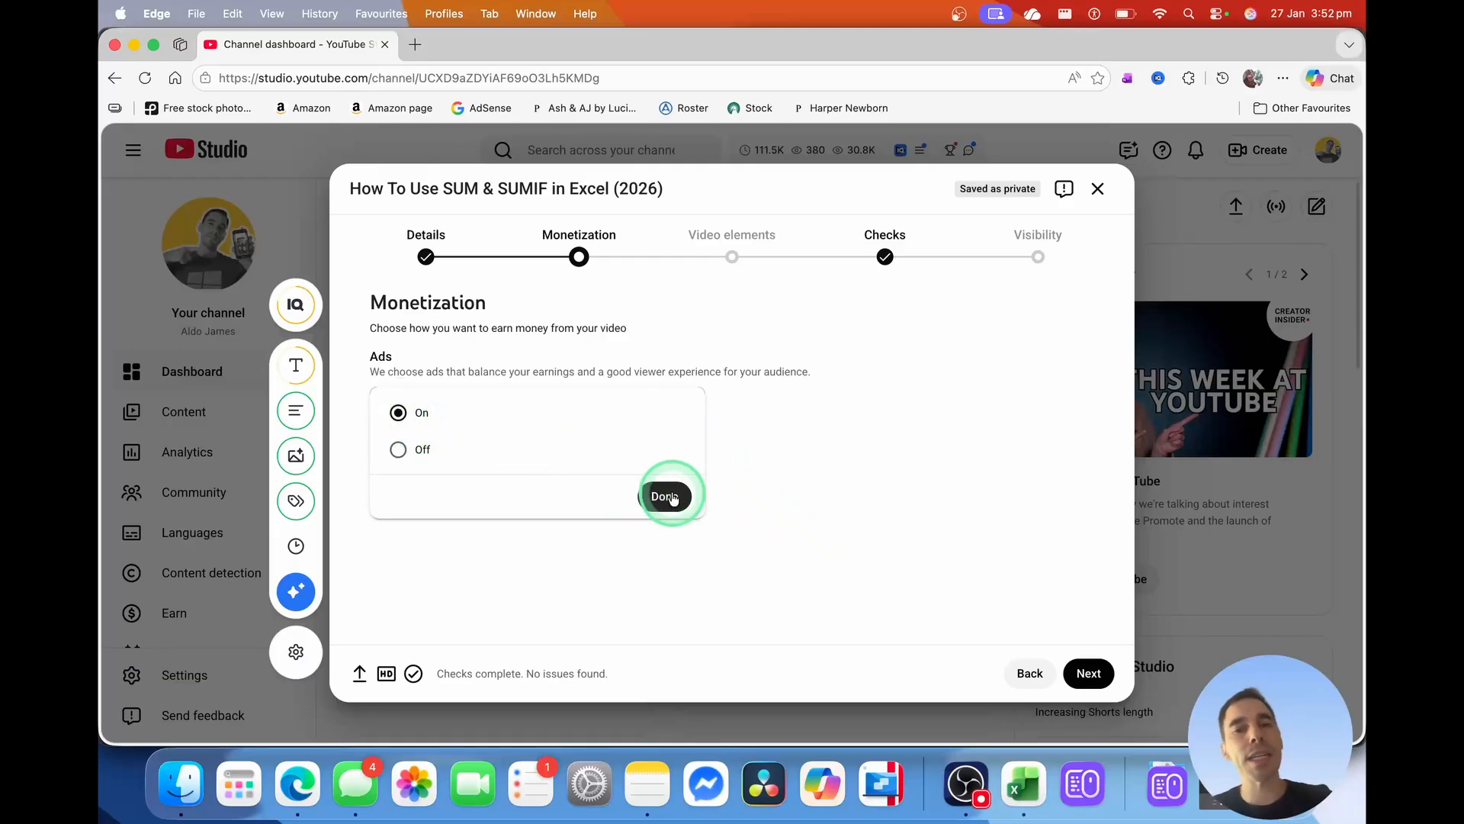
pyautogui.click(665, 497)
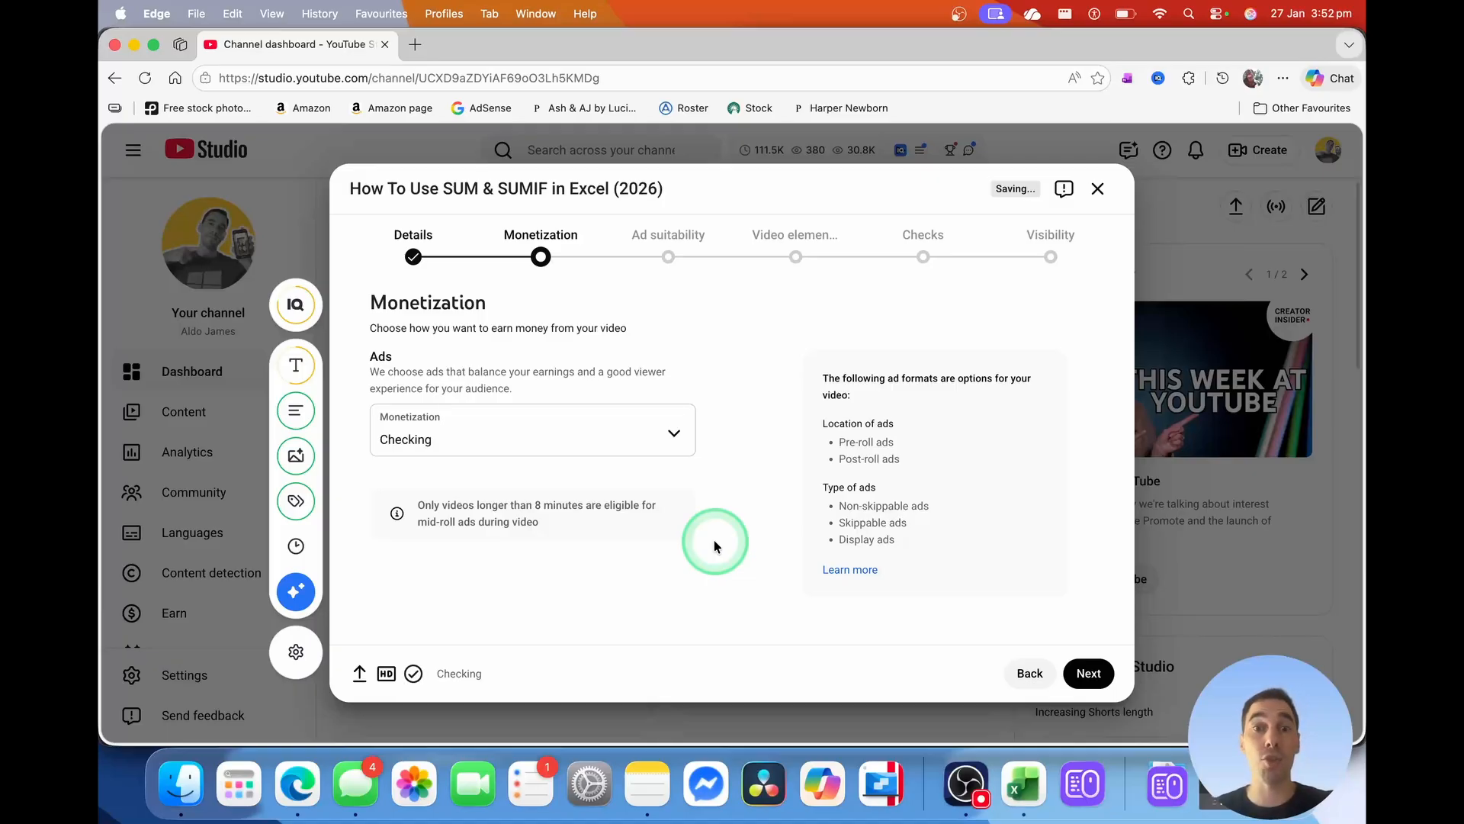
# - Rate the video's ad suitability as None of the above and submit the rating
pyautogui.click(1091, 672)
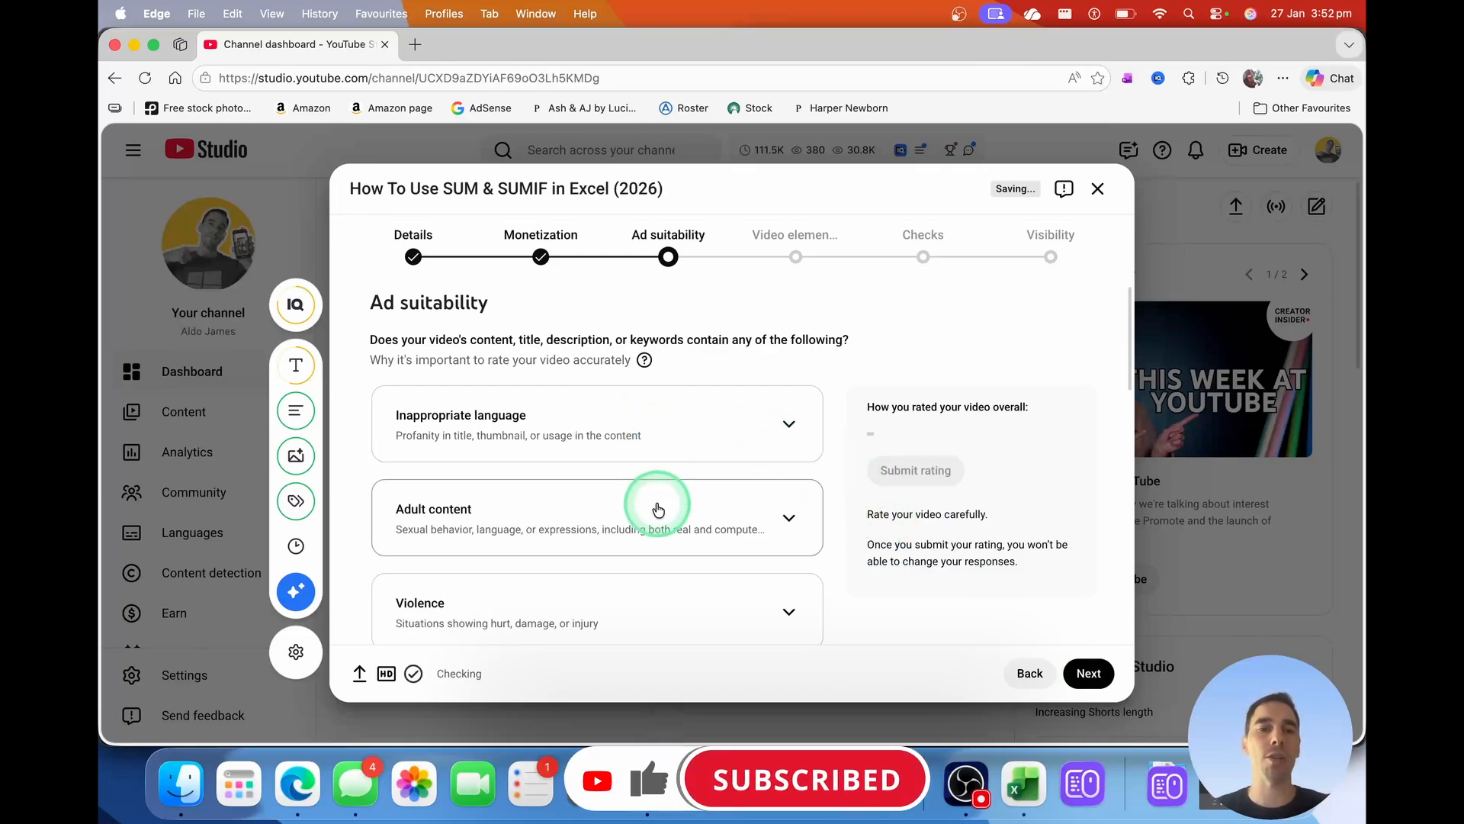
pyautogui.scroll(-4, 658, 508)
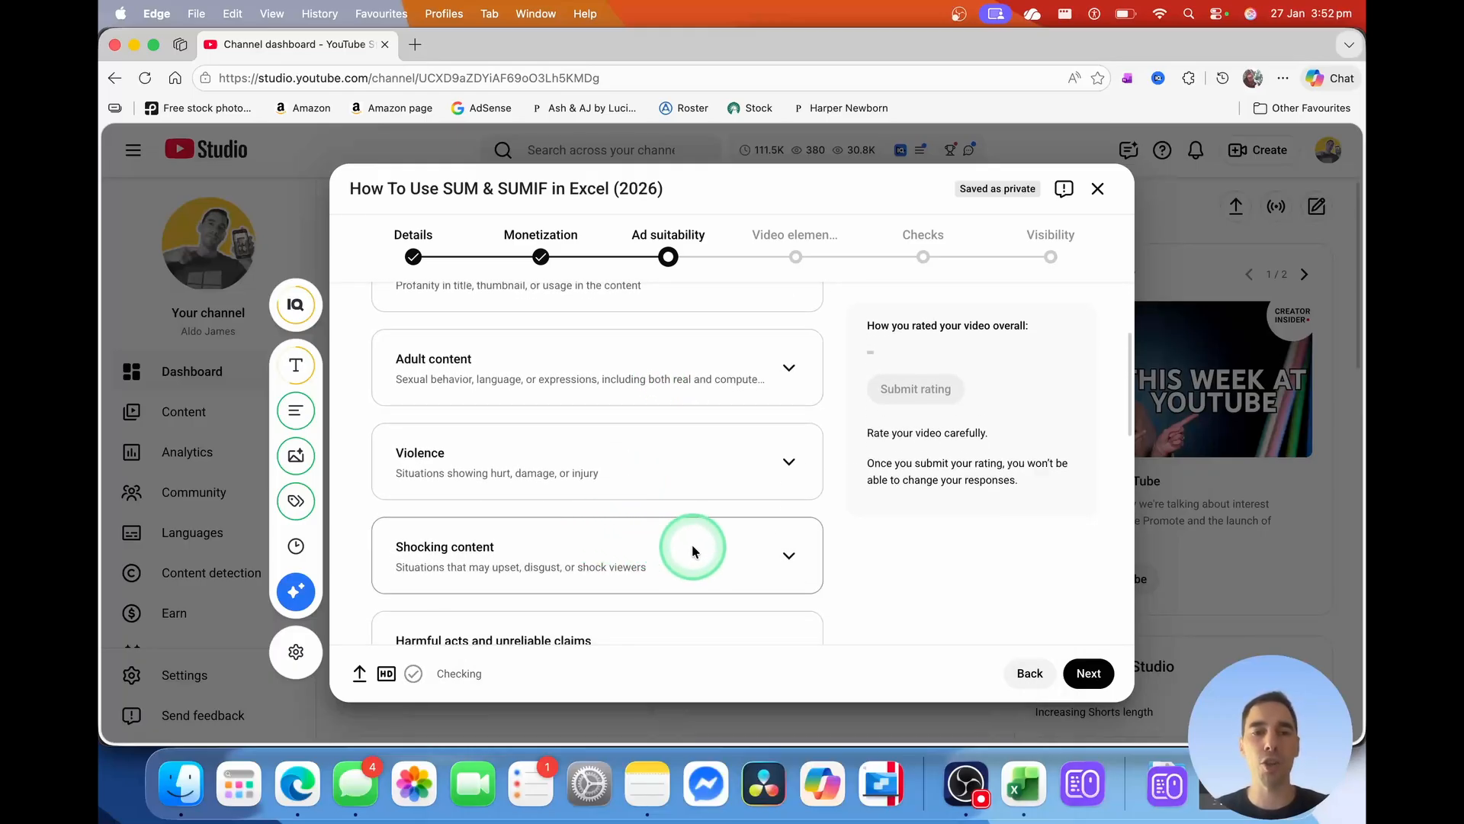
pyautogui.scroll(-4, 693, 547)
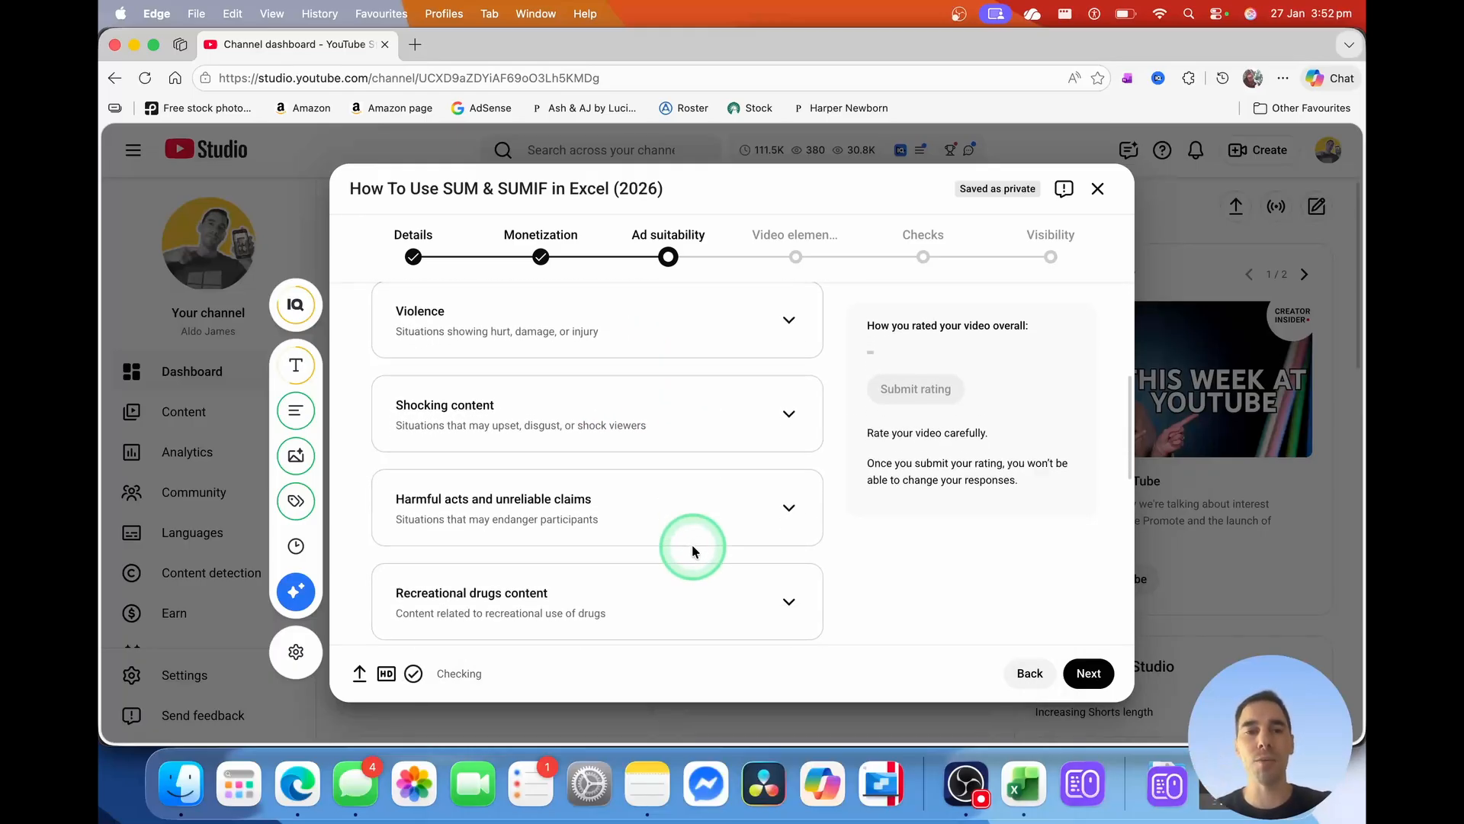
pyautogui.scroll(-3, 693, 548)
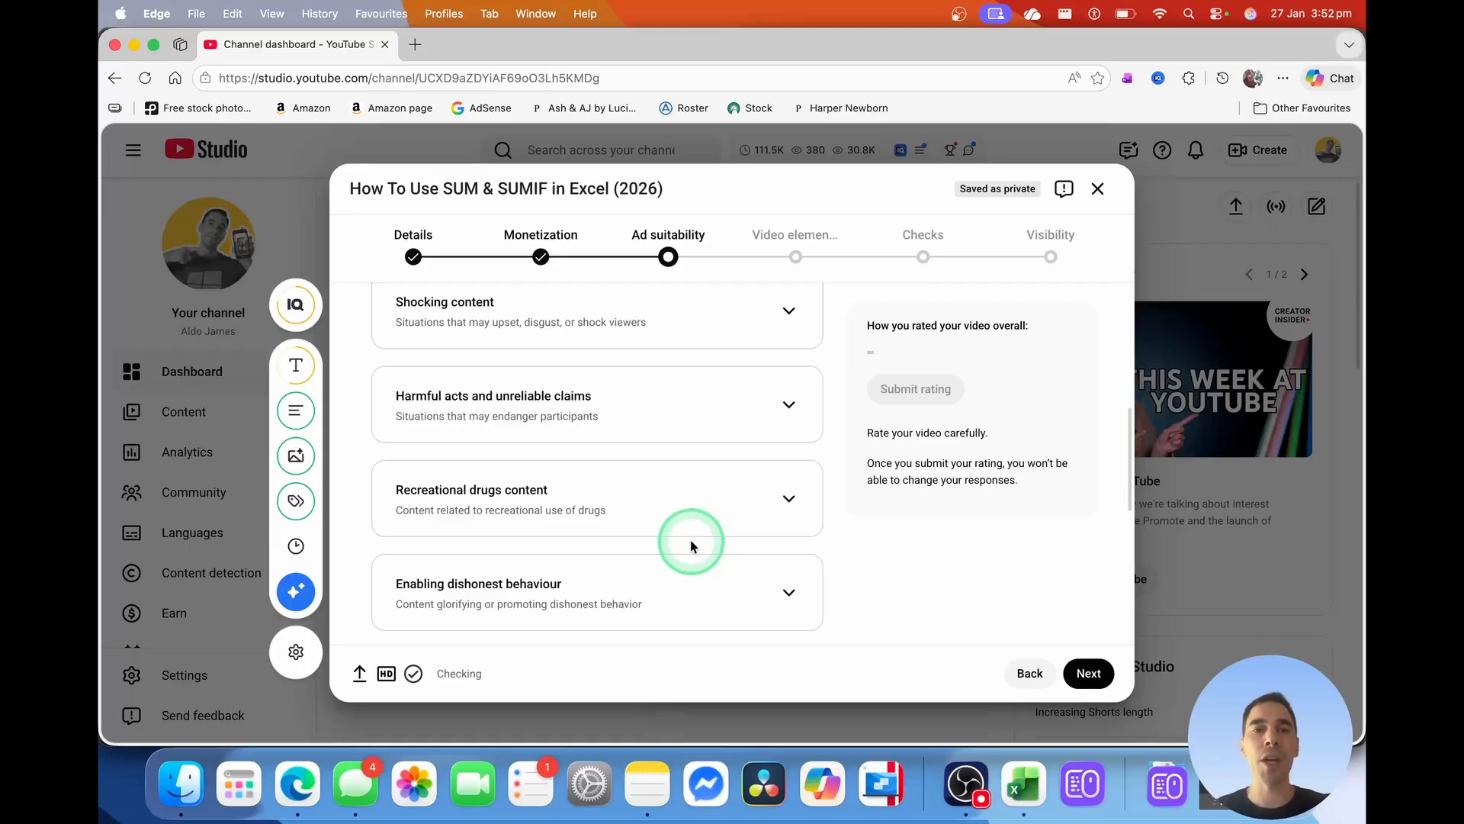
pyautogui.scroll(-10, 675, 498)
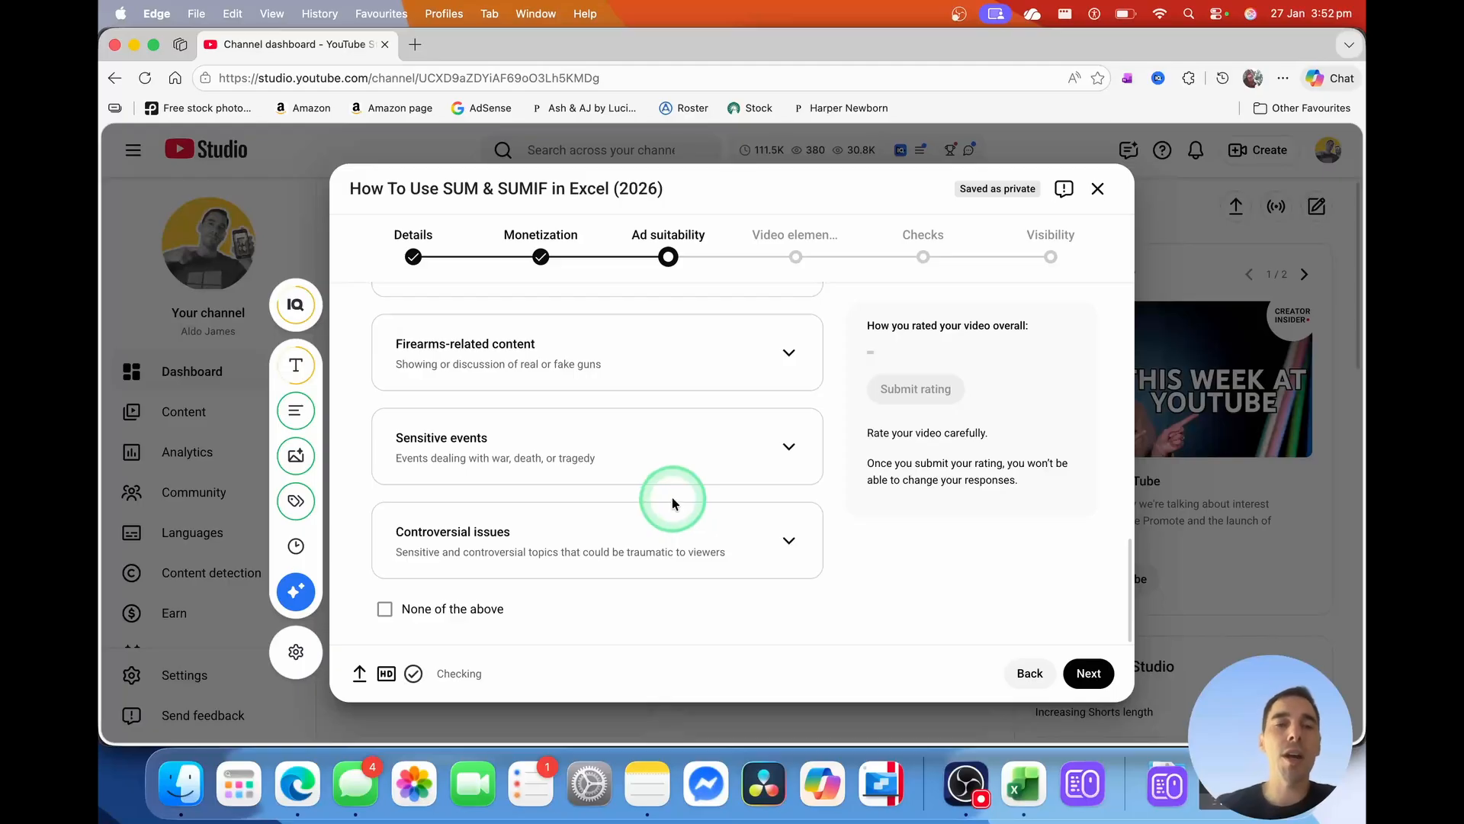
pyautogui.click(488, 609)
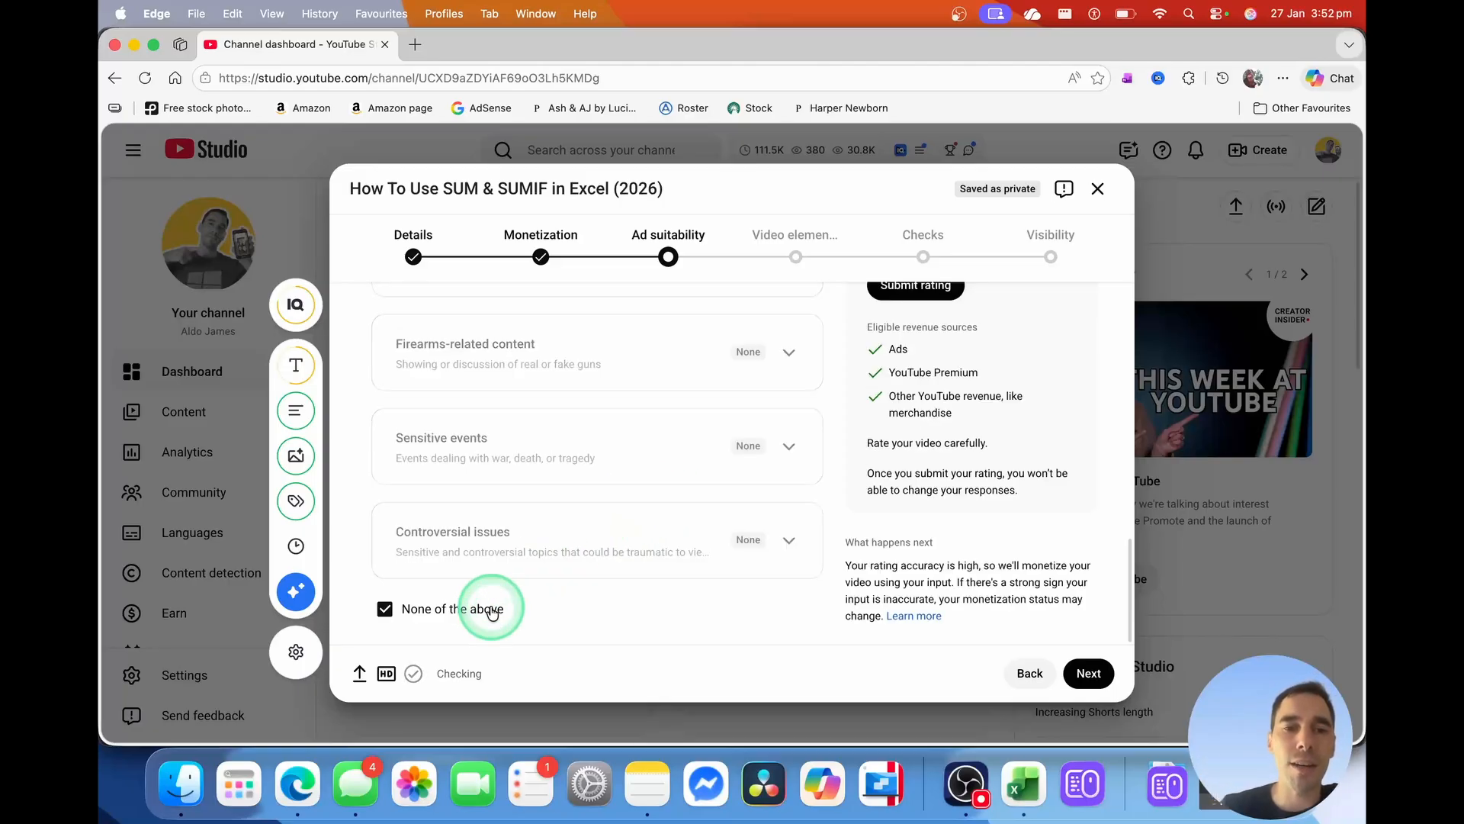
pyautogui.scroll(1, 877, 481)
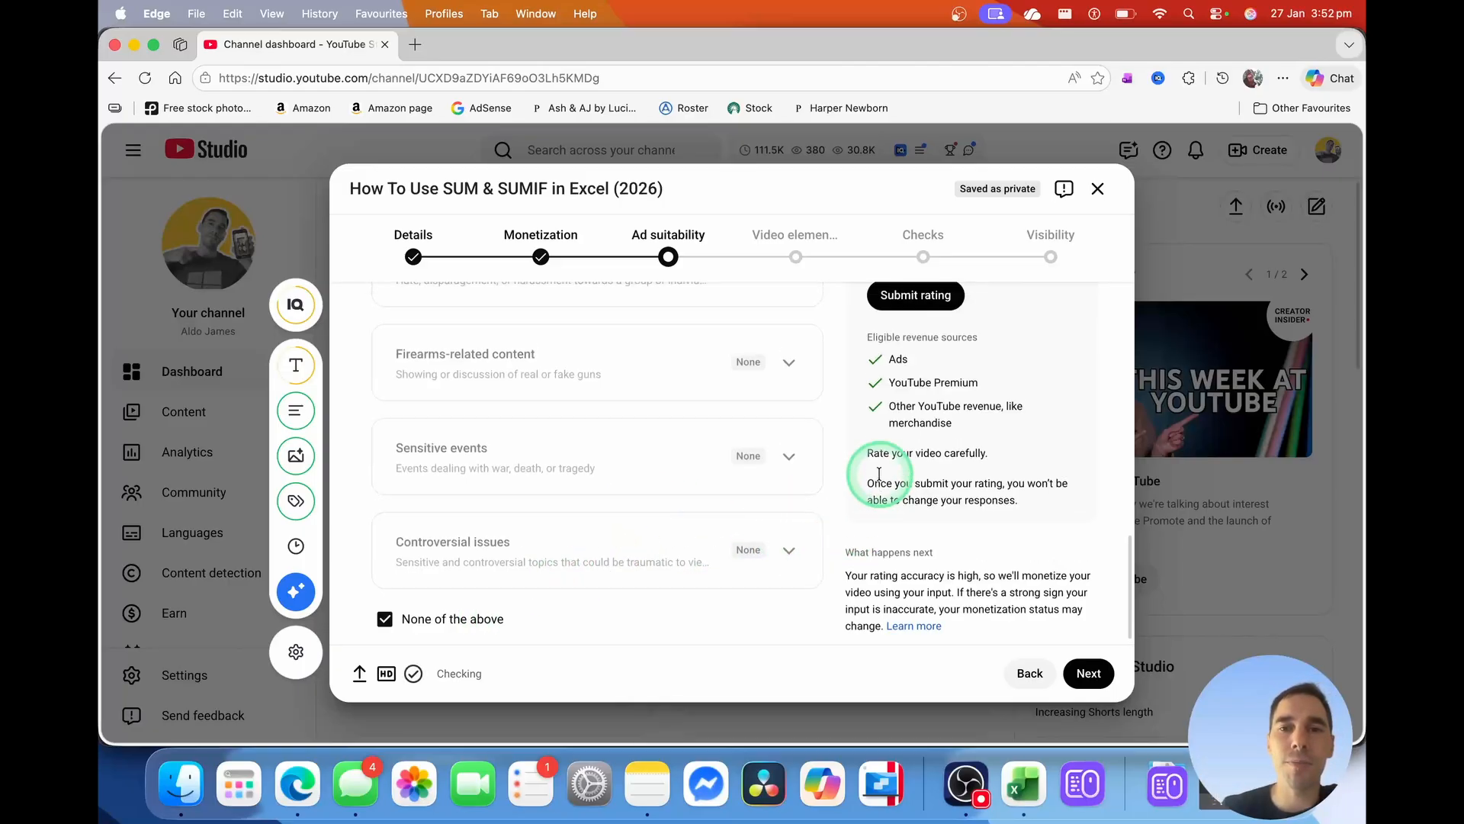
pyautogui.click(925, 313)
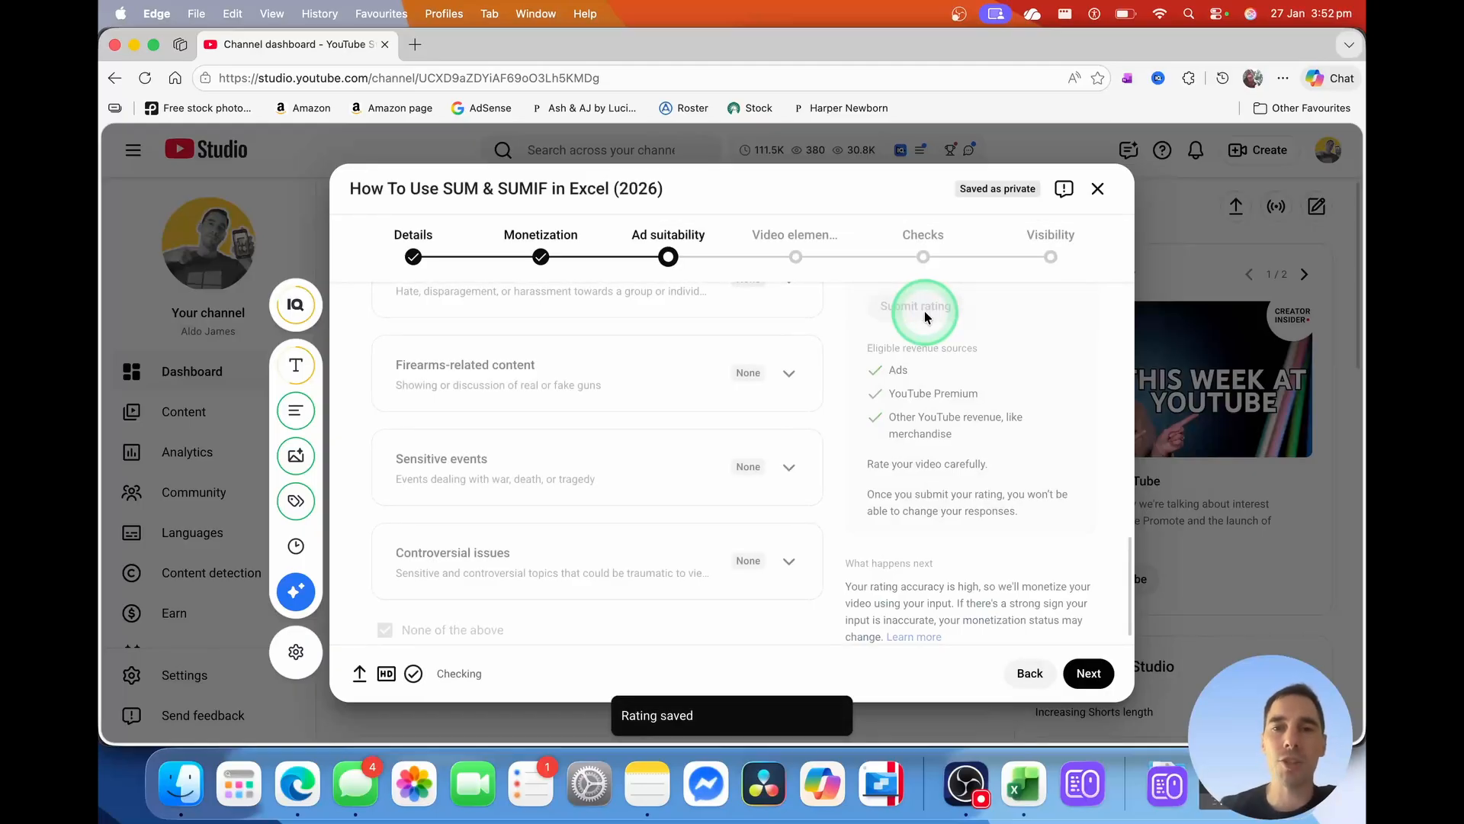
# - Proceed to the video elements and add an end screen using the layout imported from the latest video
pyautogui.click(1092, 670)
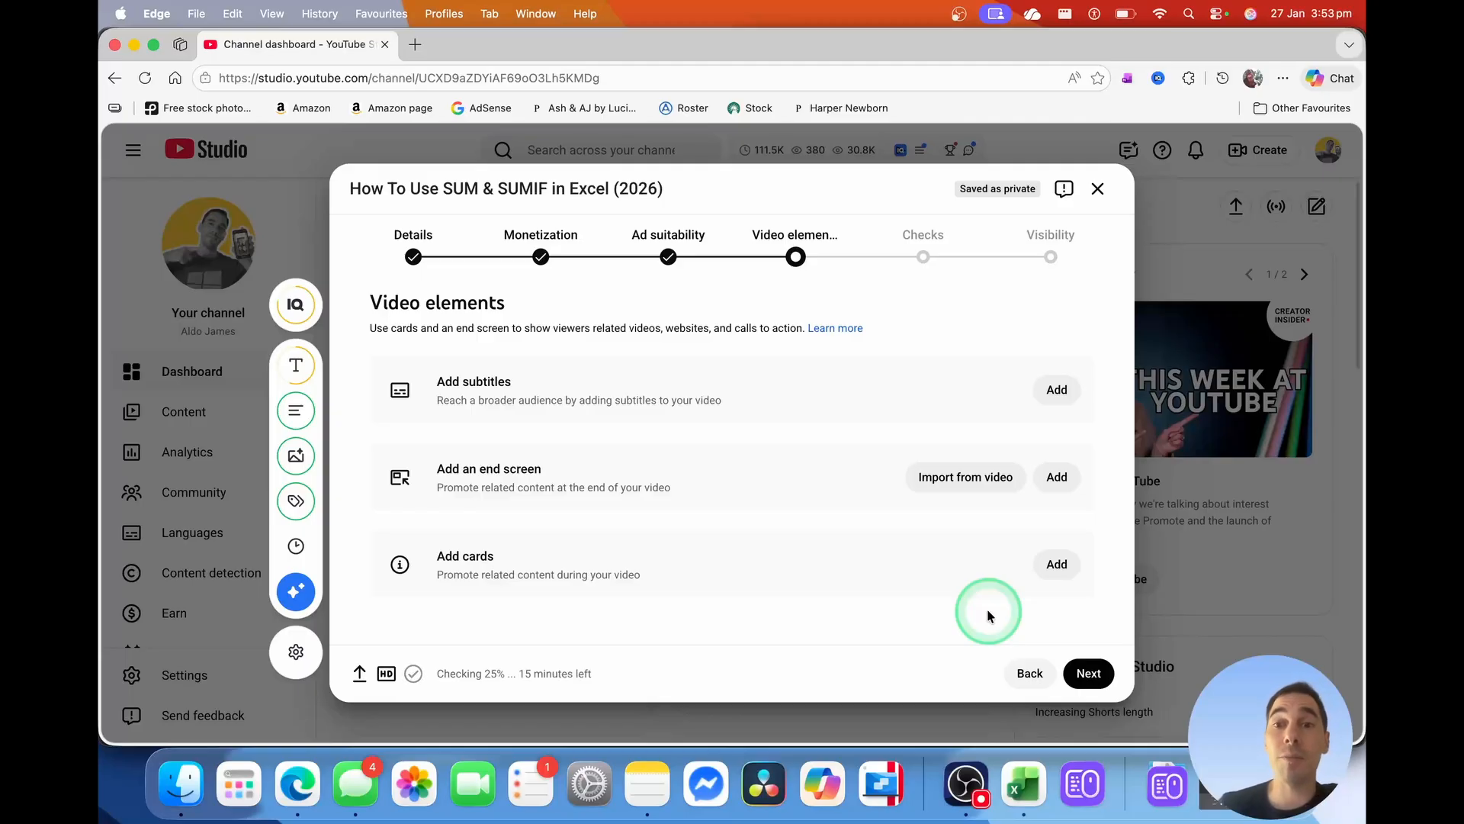
pyautogui.click(984, 478)
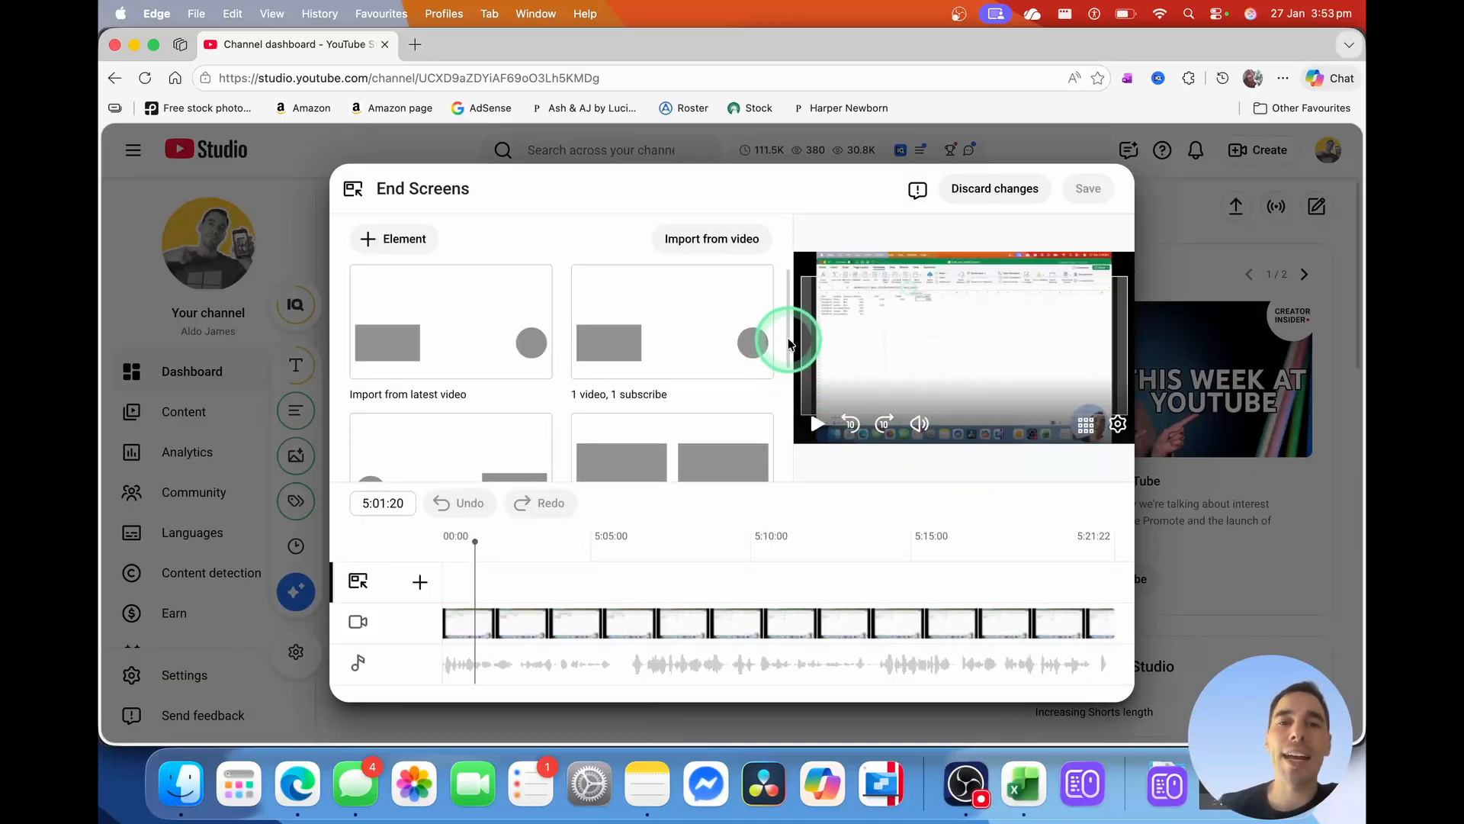
pyautogui.scroll(-1, 789, 362)
pyautogui.scroll(-5, 789, 362)
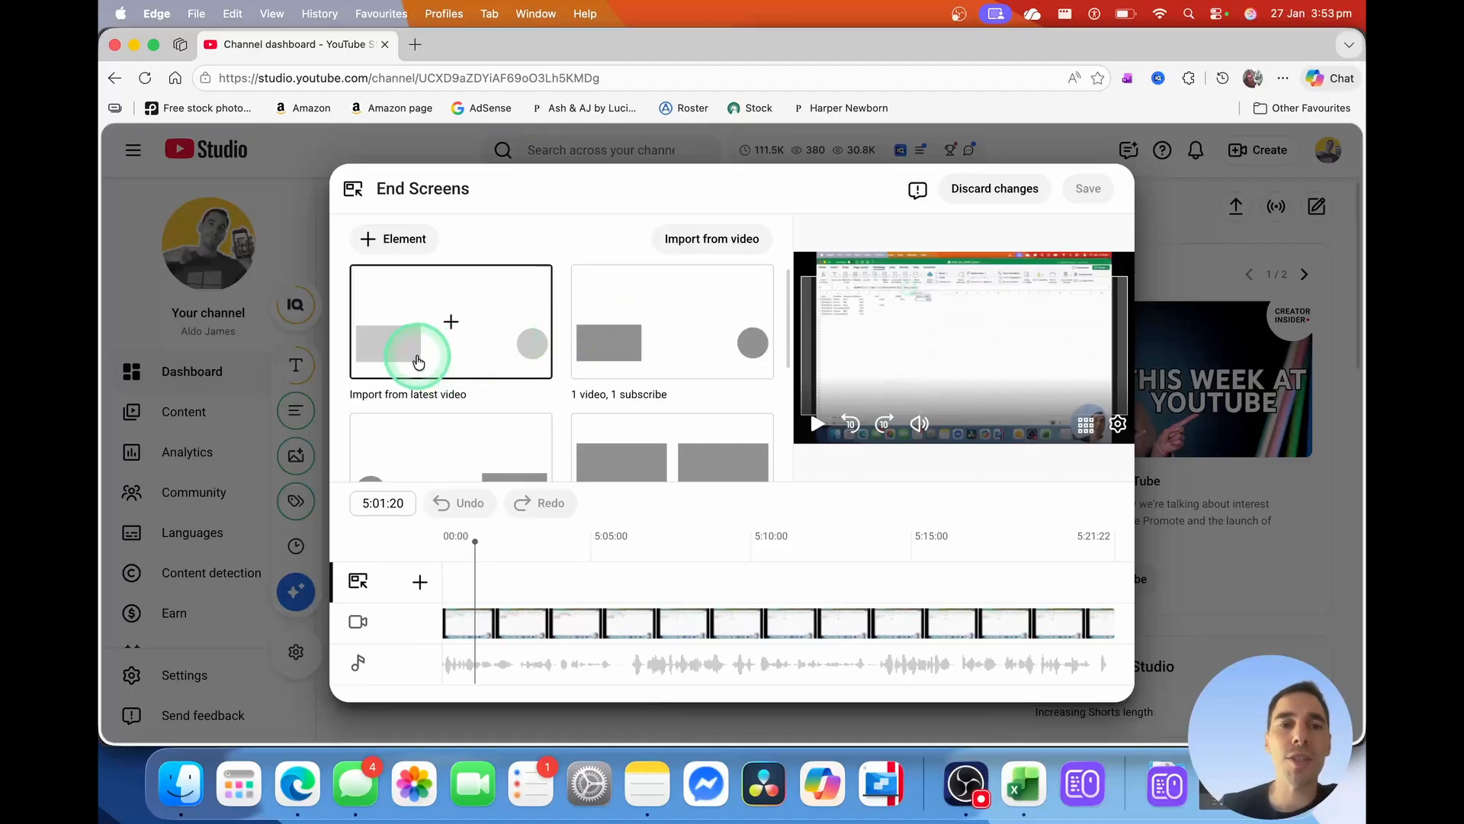
pyautogui.click(525, 354)
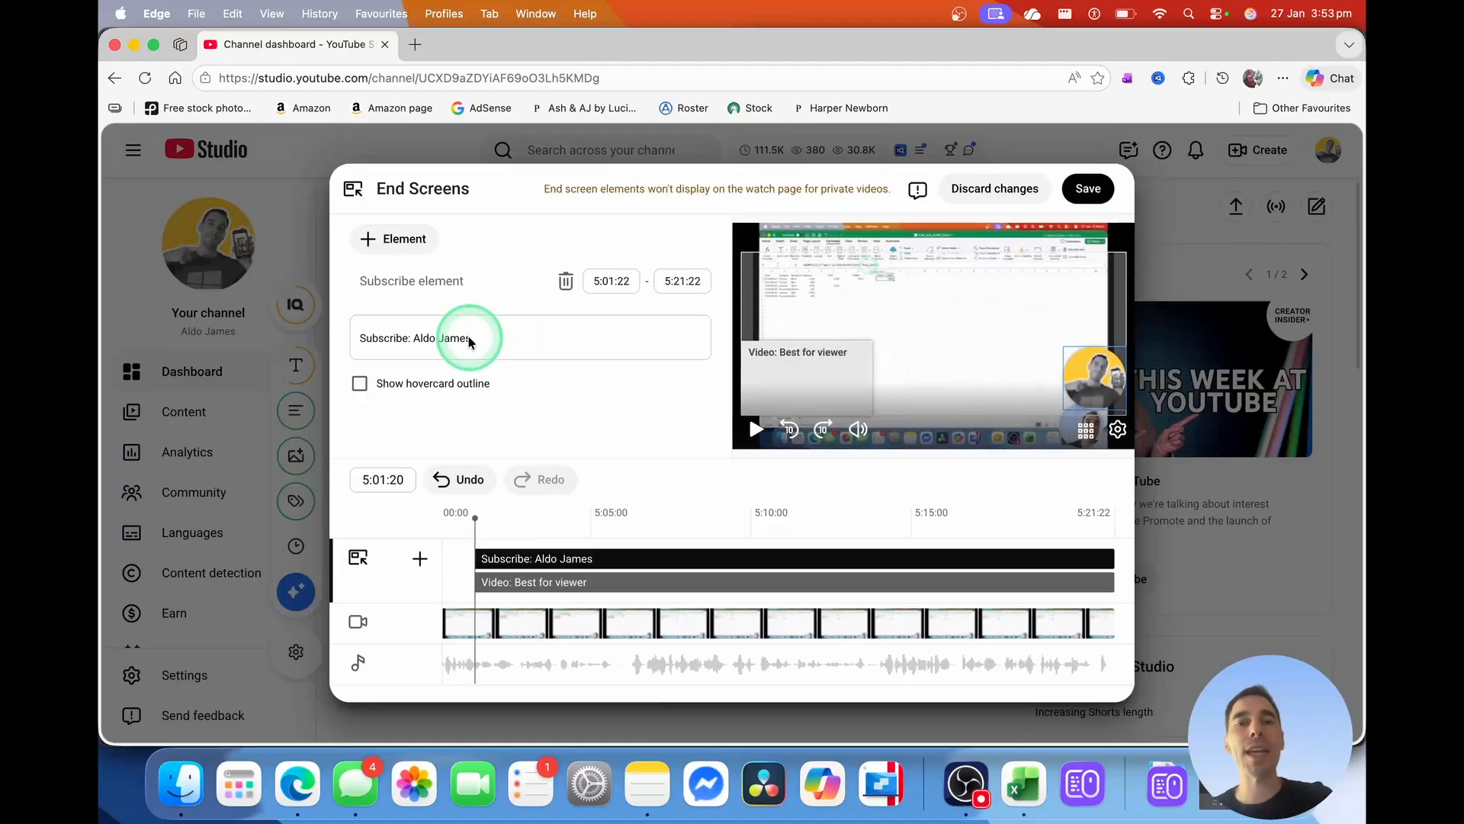
# - Review the end screen element types on offer and the settings of the "Best for viewer" video element
pyautogui.click(389, 238)
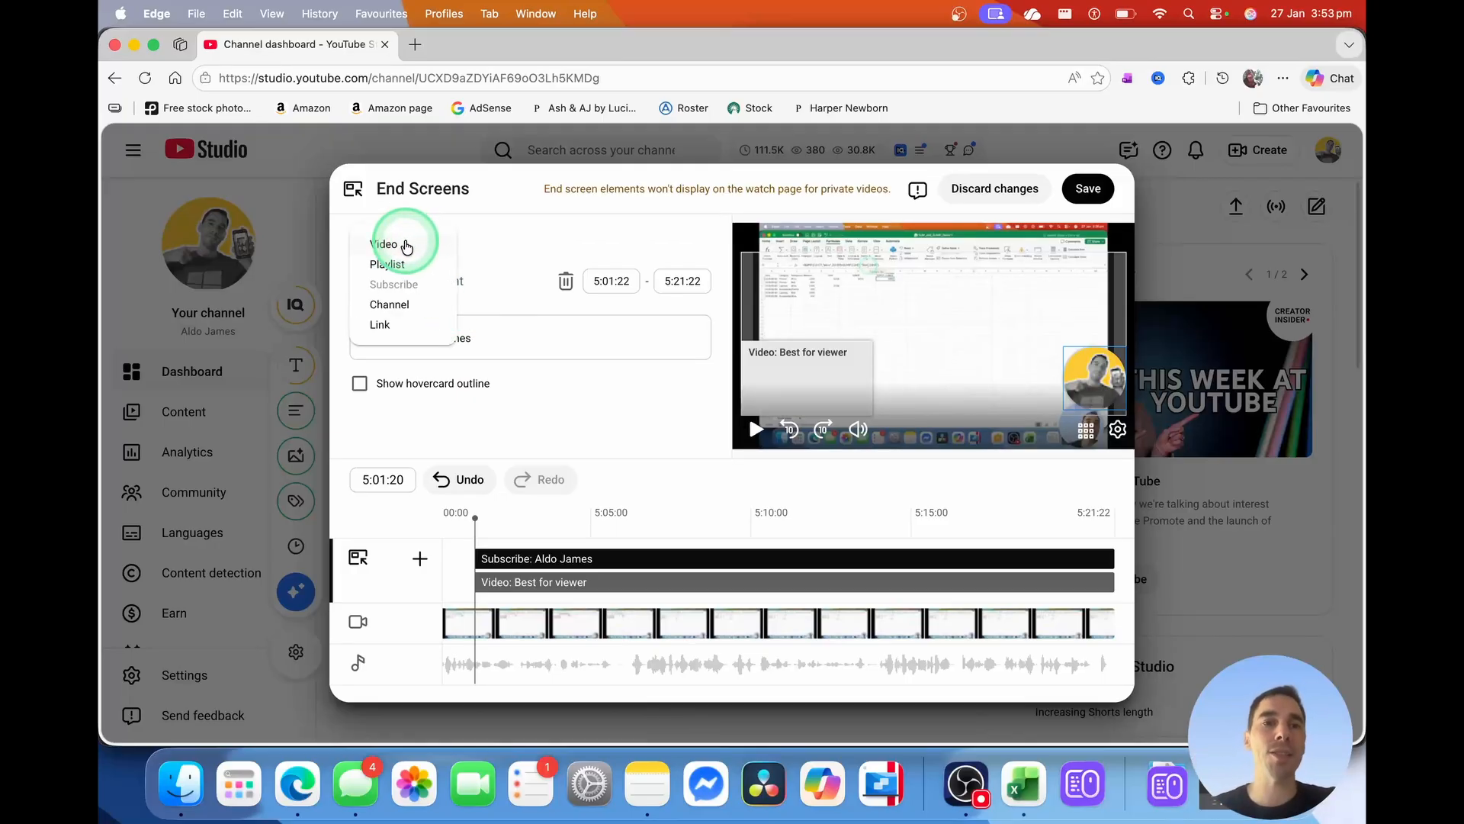
pyautogui.click(490, 244)
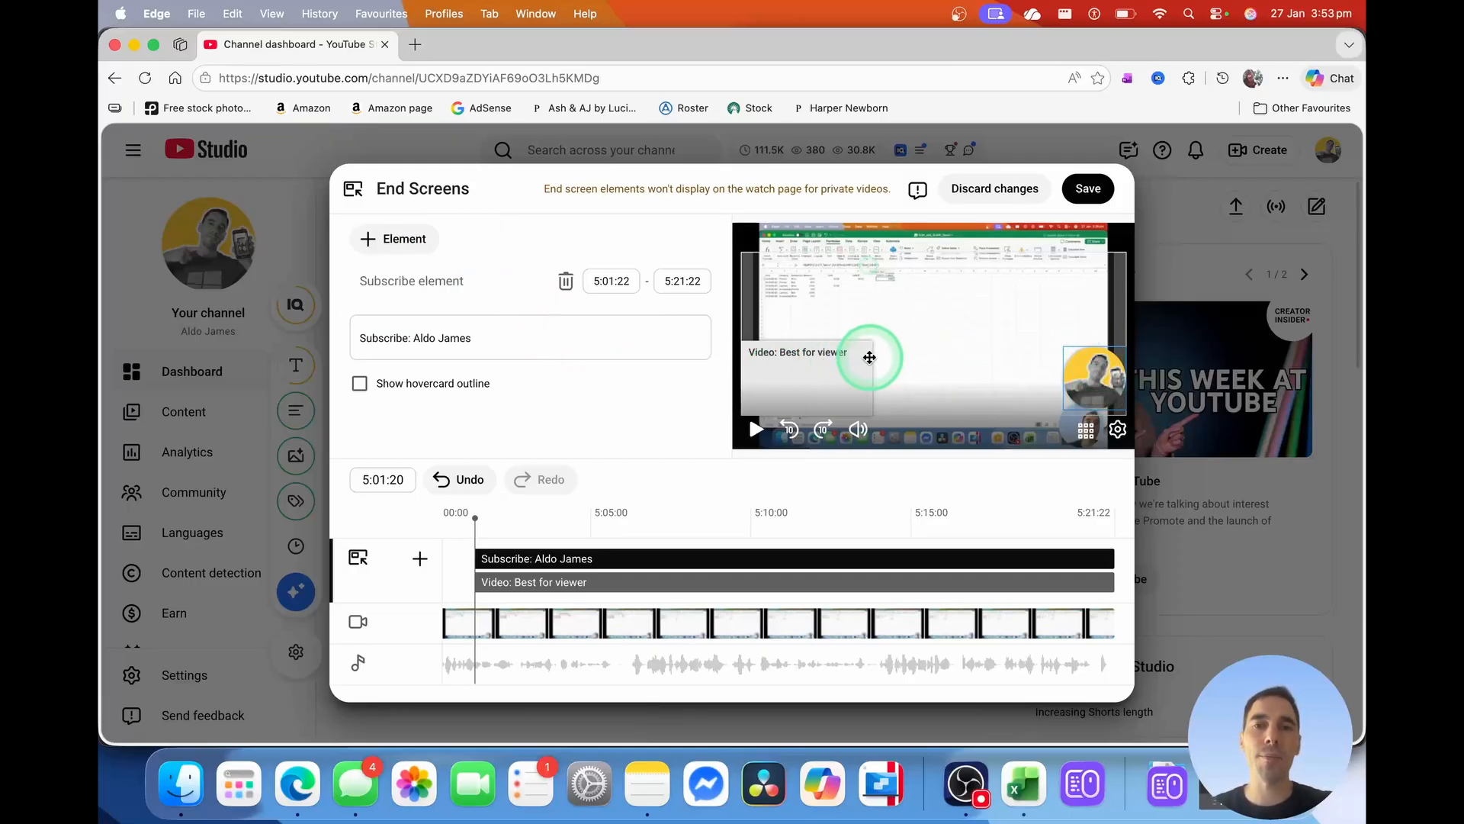
pyautogui.moveTo(799, 369)
pyautogui.mouseDown()
pyautogui.moveTo(886, 306)
pyautogui.moveTo(801, 284)
pyautogui.moveTo(944, 285)
pyautogui.moveTo(843, 285)
pyautogui.moveTo(790, 382)
pyautogui.mouseUp()
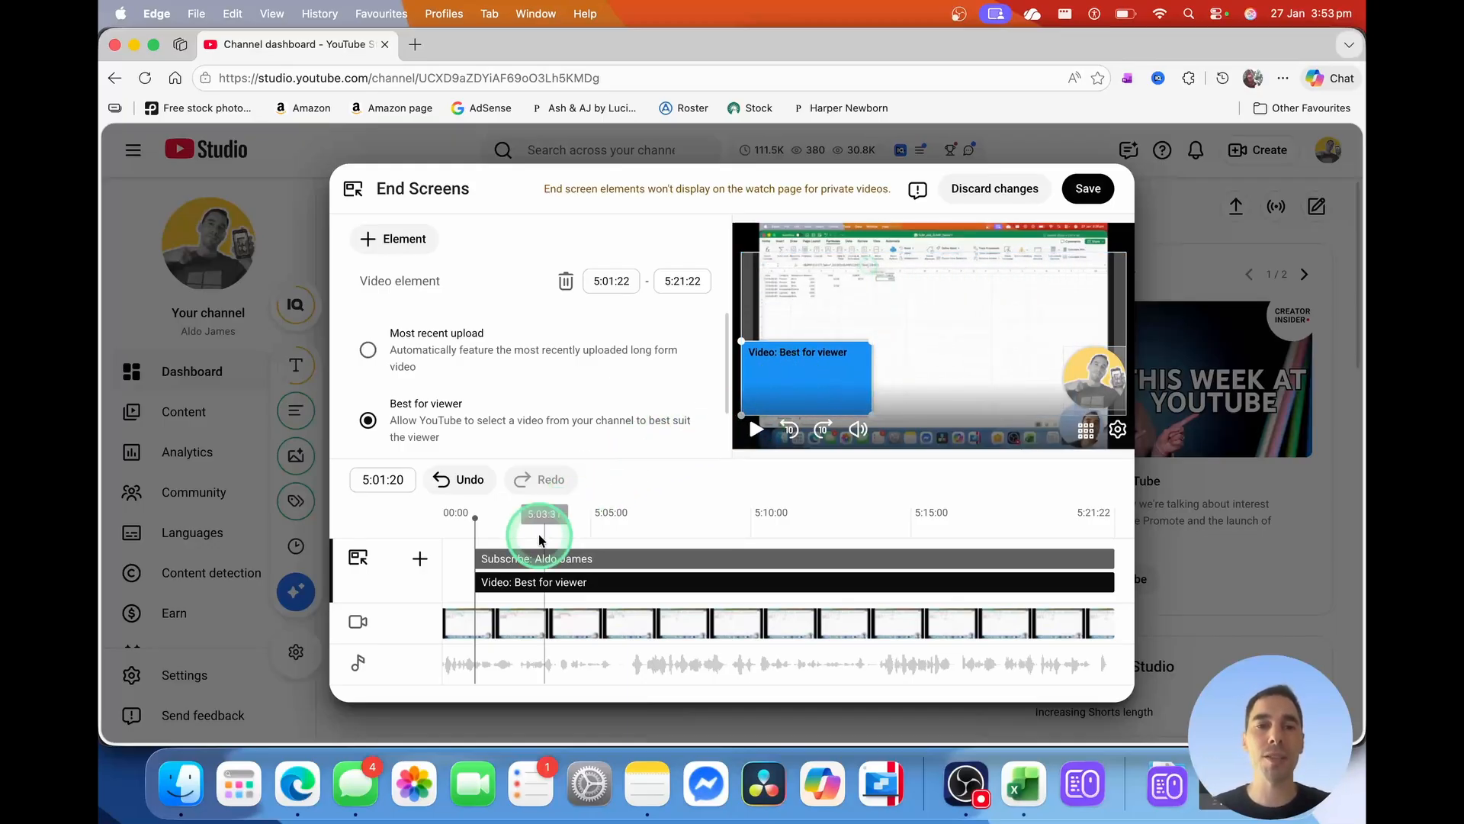
# - Try a different start time for the subscribe element, restore it to 5:01:22 and save the end screen
pyautogui.click(474, 557)
pyautogui.moveTo(475, 558)
pyautogui.mouseDown()
pyautogui.moveTo(713, 557)
pyautogui.moveTo(439, 558)
pyautogui.moveTo(475, 558)
pyautogui.mouseUp()
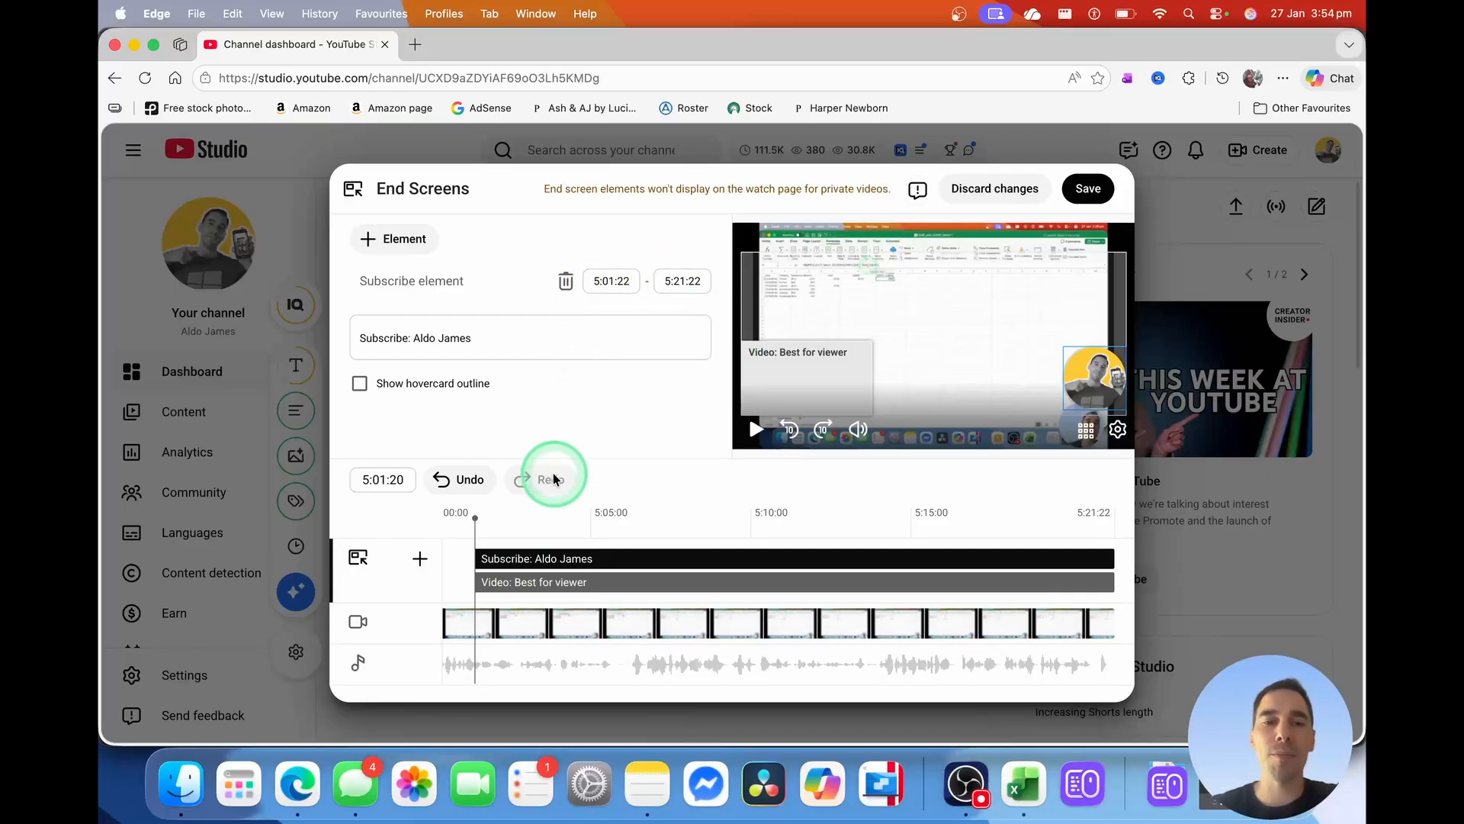
pyautogui.moveTo(476, 558); pyautogui.dragTo(509, 573)
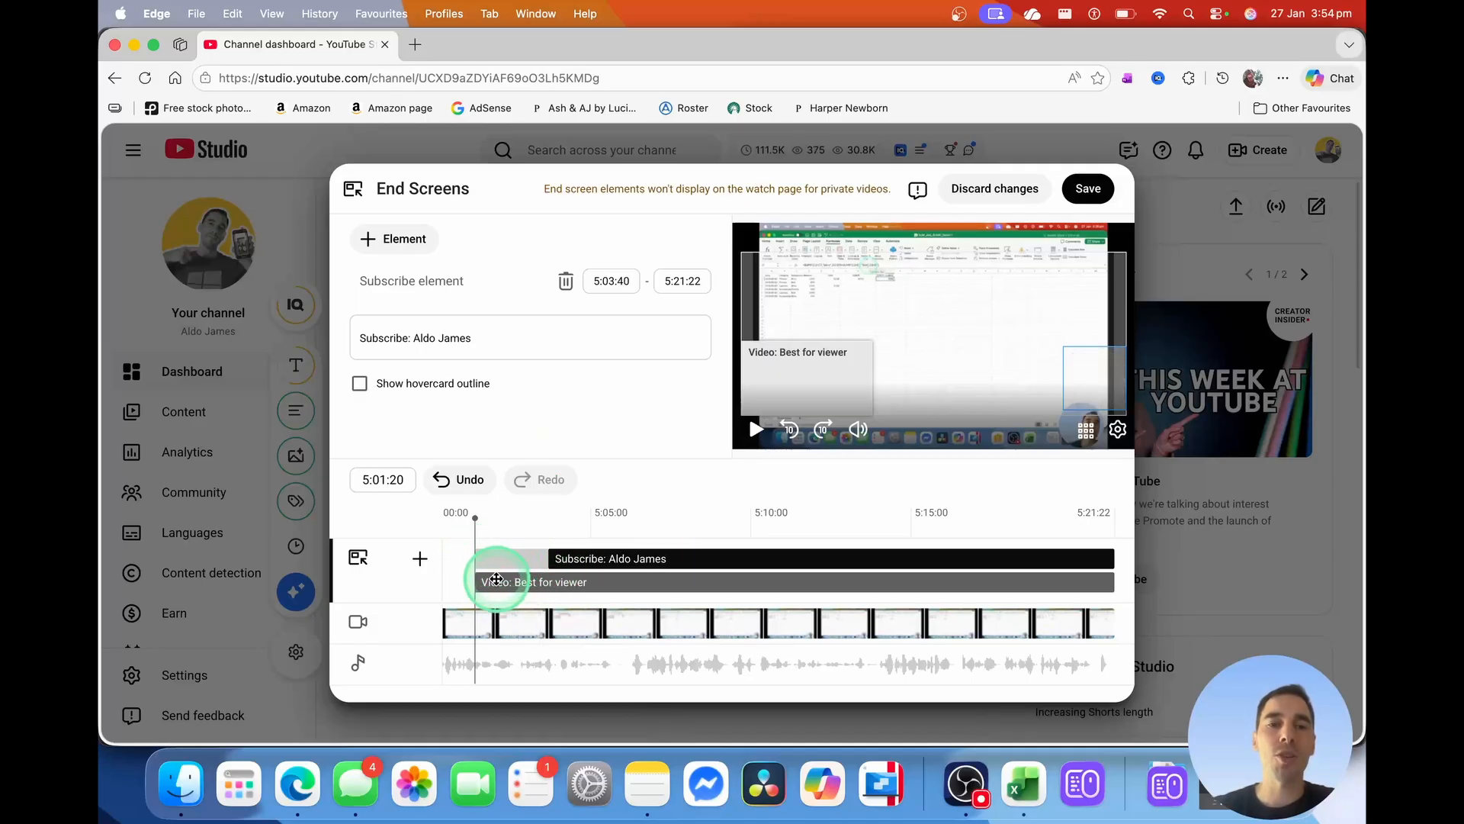
pyautogui.click(559, 515)
pyautogui.moveTo(552, 552); pyautogui.dragTo(459, 556)
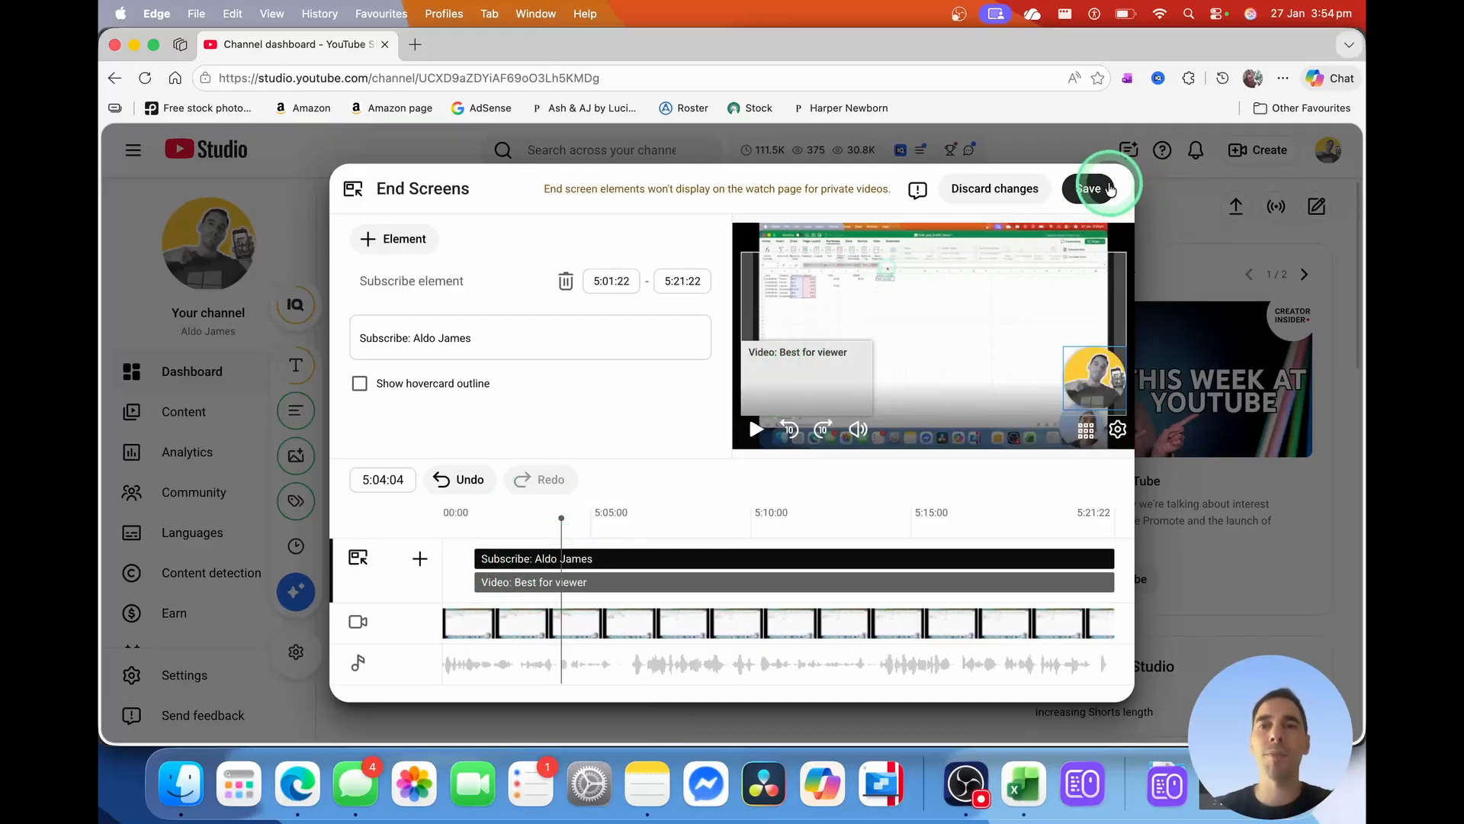
pyautogui.click(1103, 192)
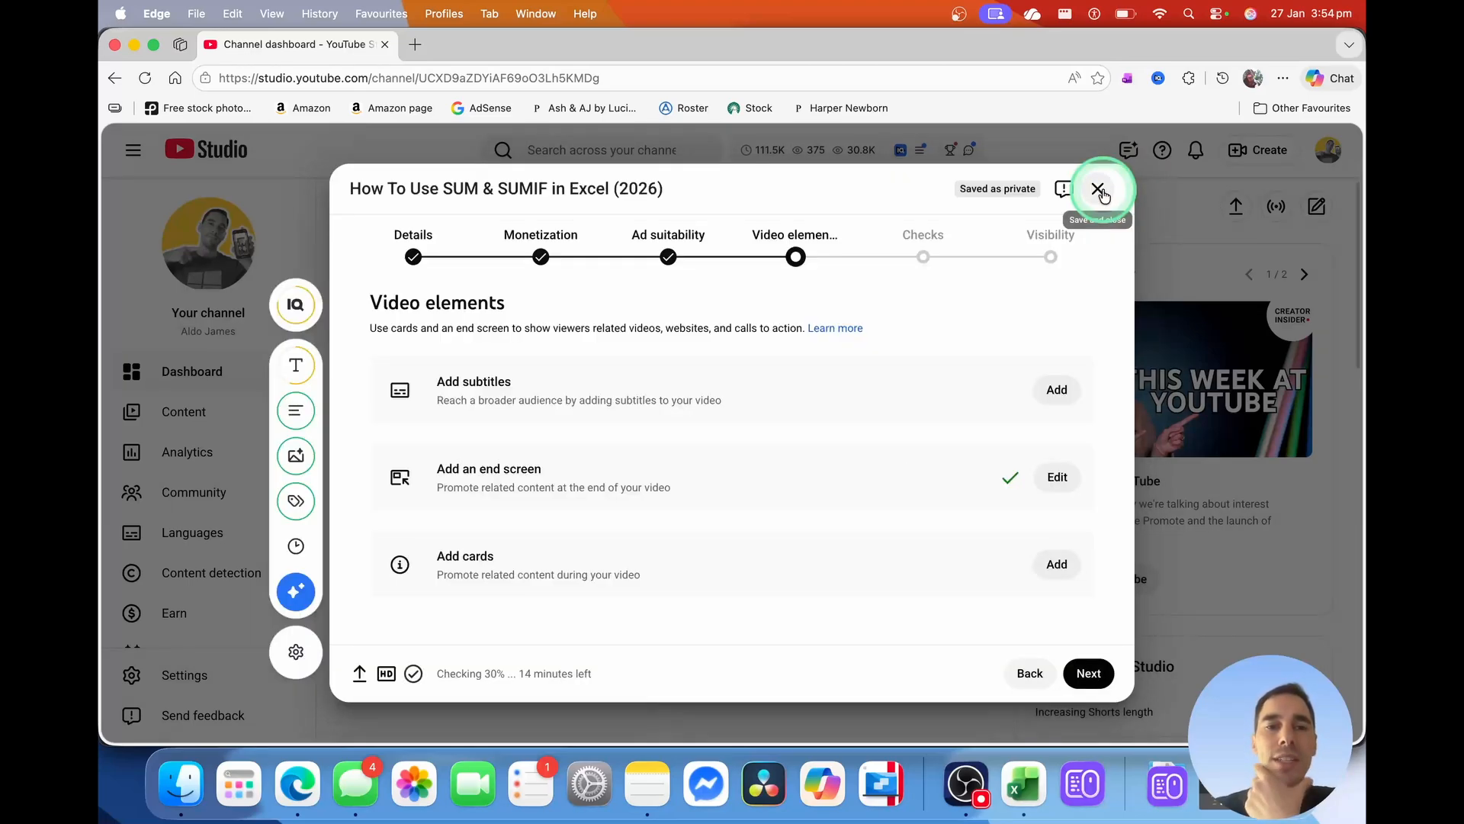
# - Add a playlist card linking to the Microsoft Excel playlist and place it at 1:38:25 in the video
pyautogui.click(1055, 568)
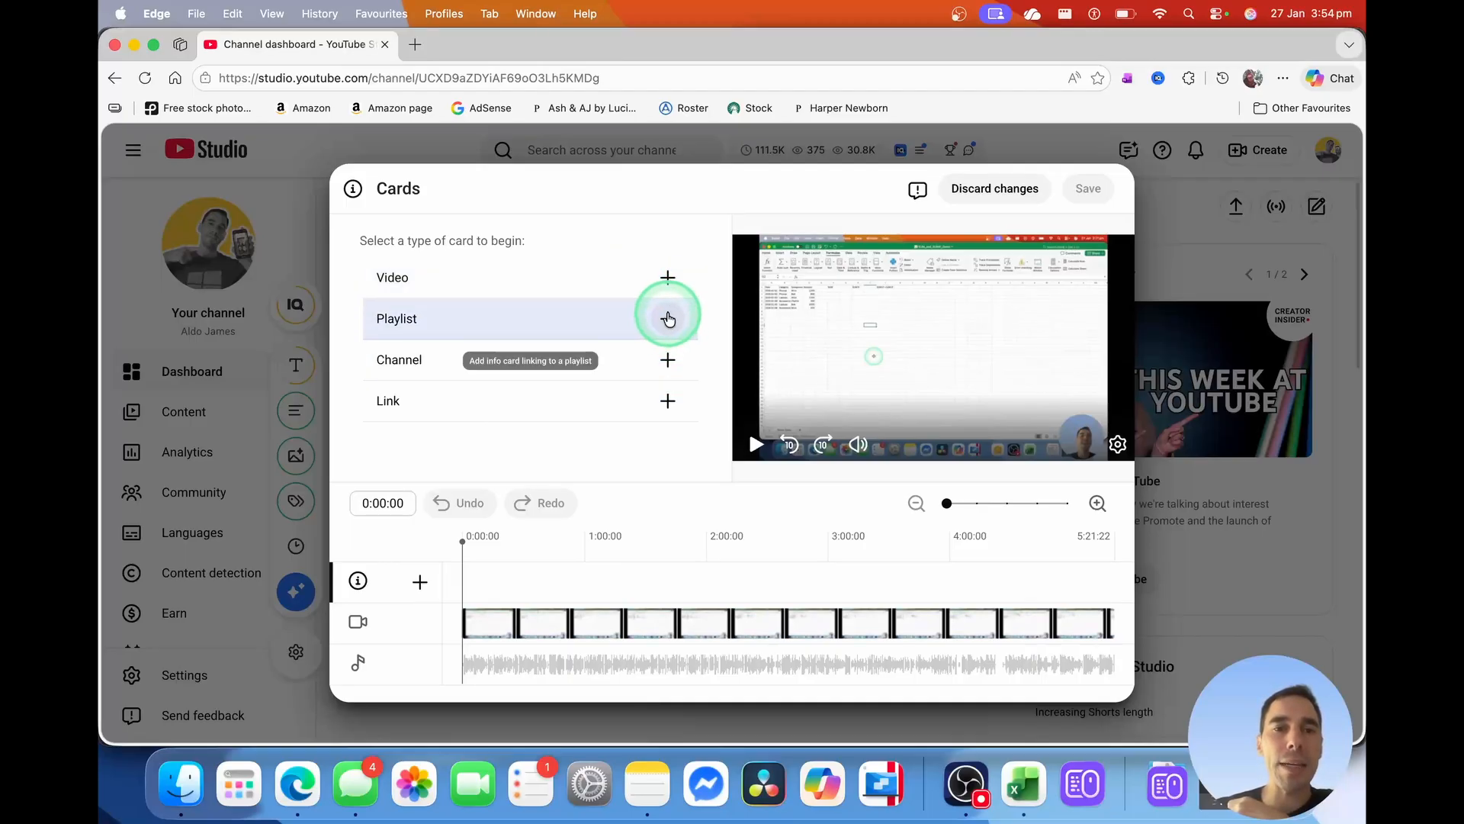
pyautogui.click(668, 322)
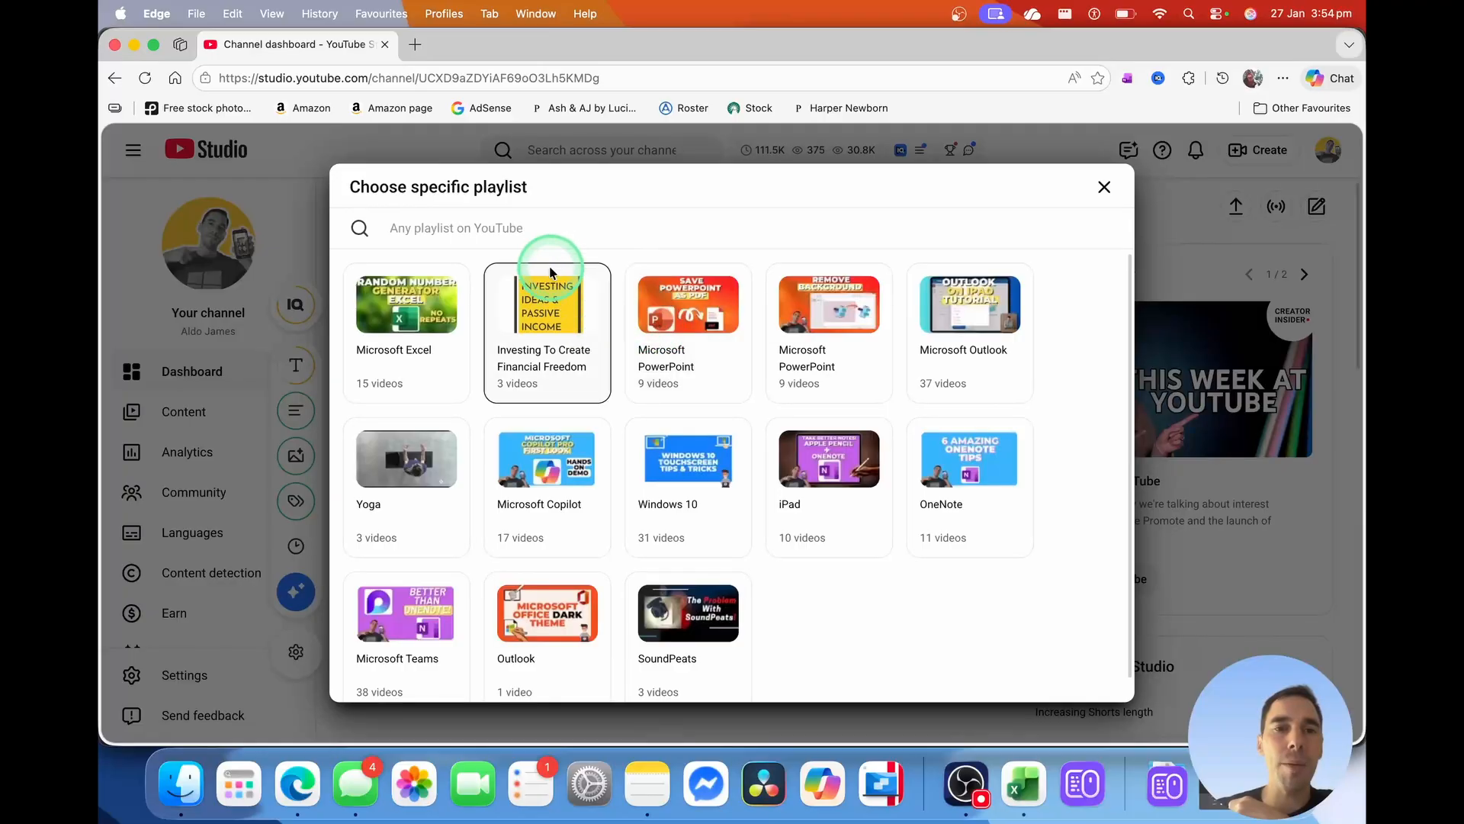
pyautogui.click(425, 313)
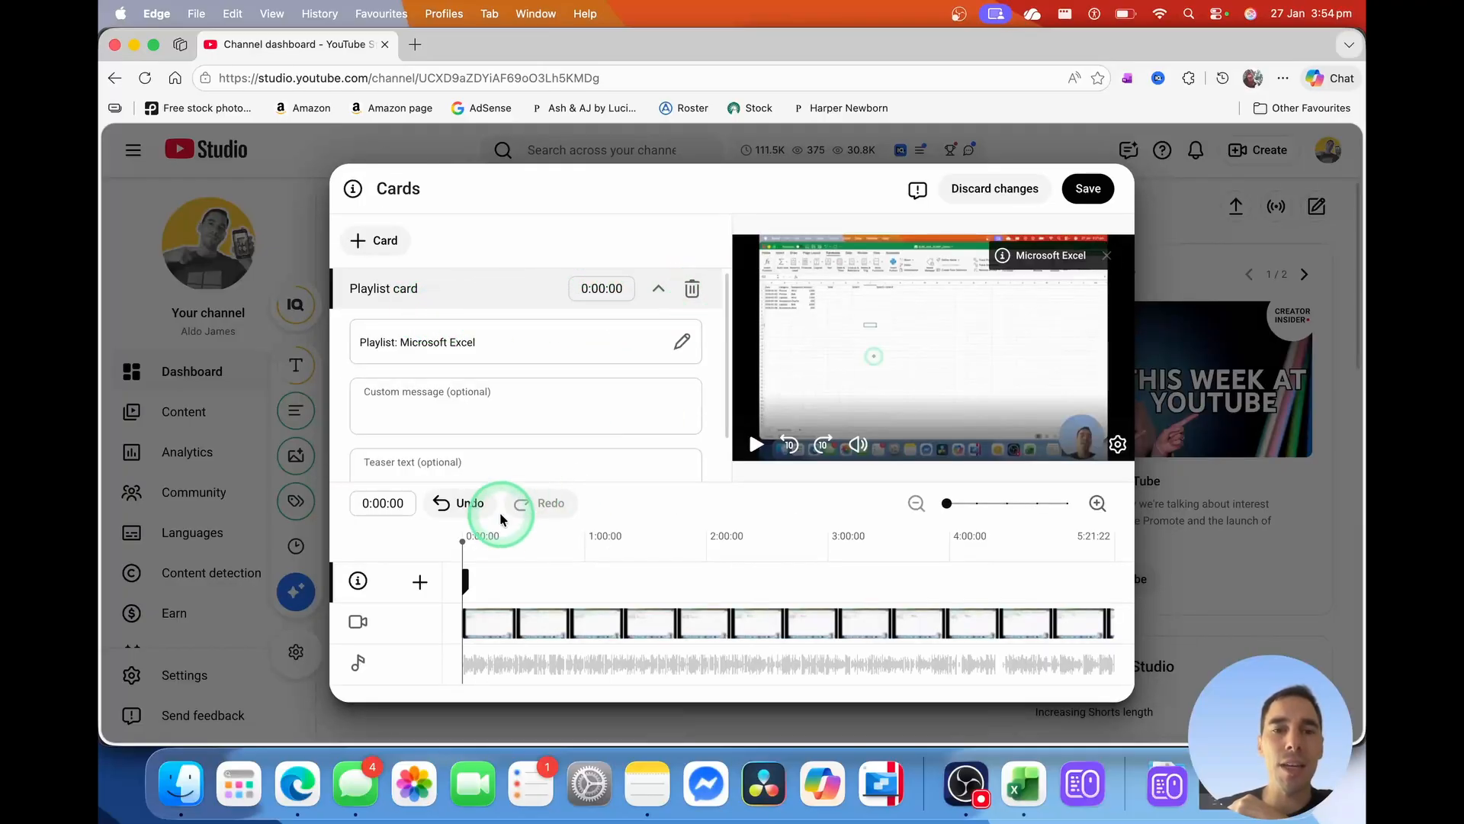
pyautogui.moveTo(465, 582); pyautogui.dragTo(665, 565)
pyautogui.click(663, 540)
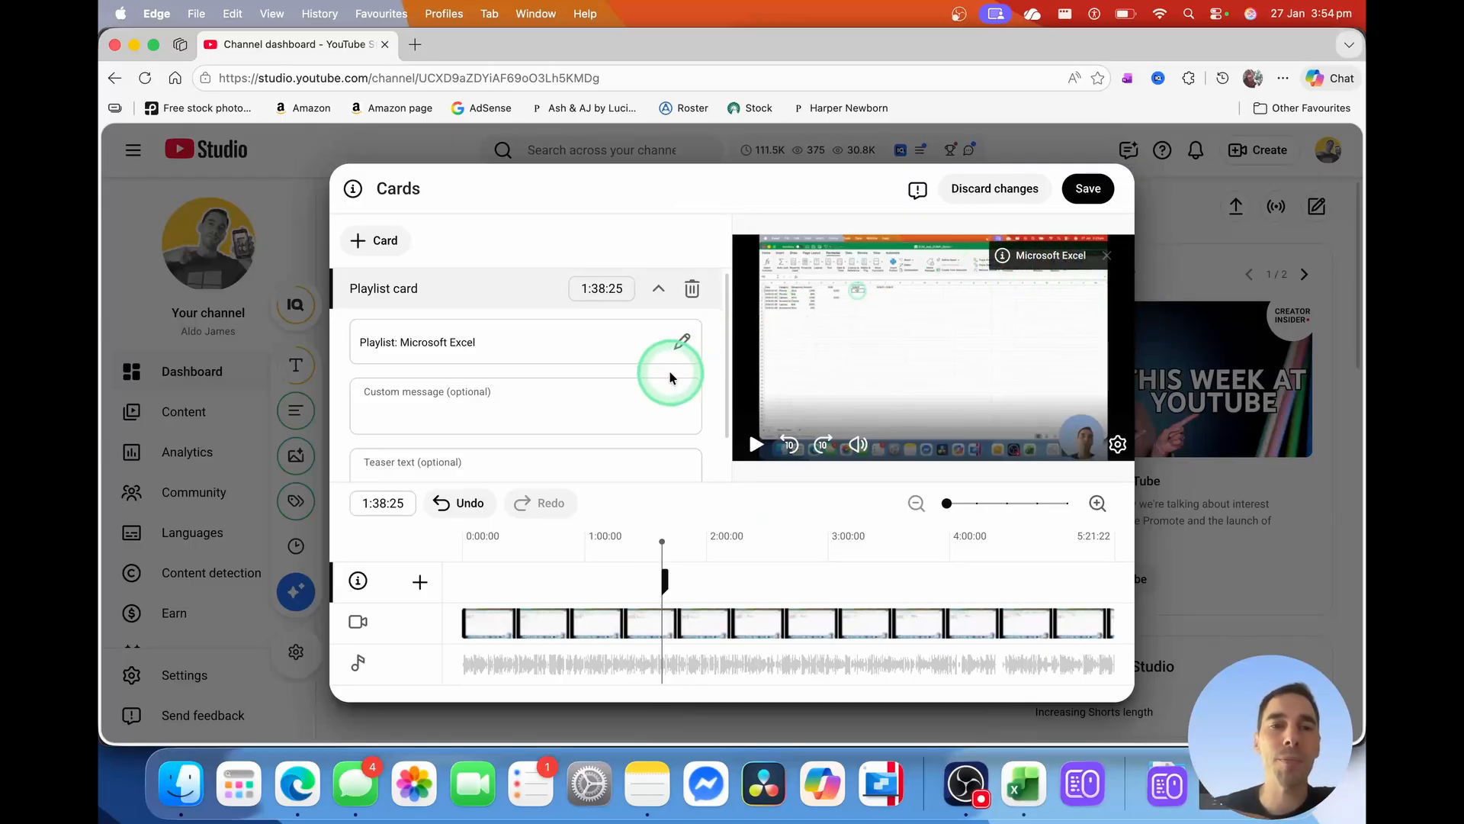
# - Enter "Check Out My Excel Tutorial Playlist" as the playlist card's custom message
pyautogui.click(648, 388)
pyautogui.click(539, 391)
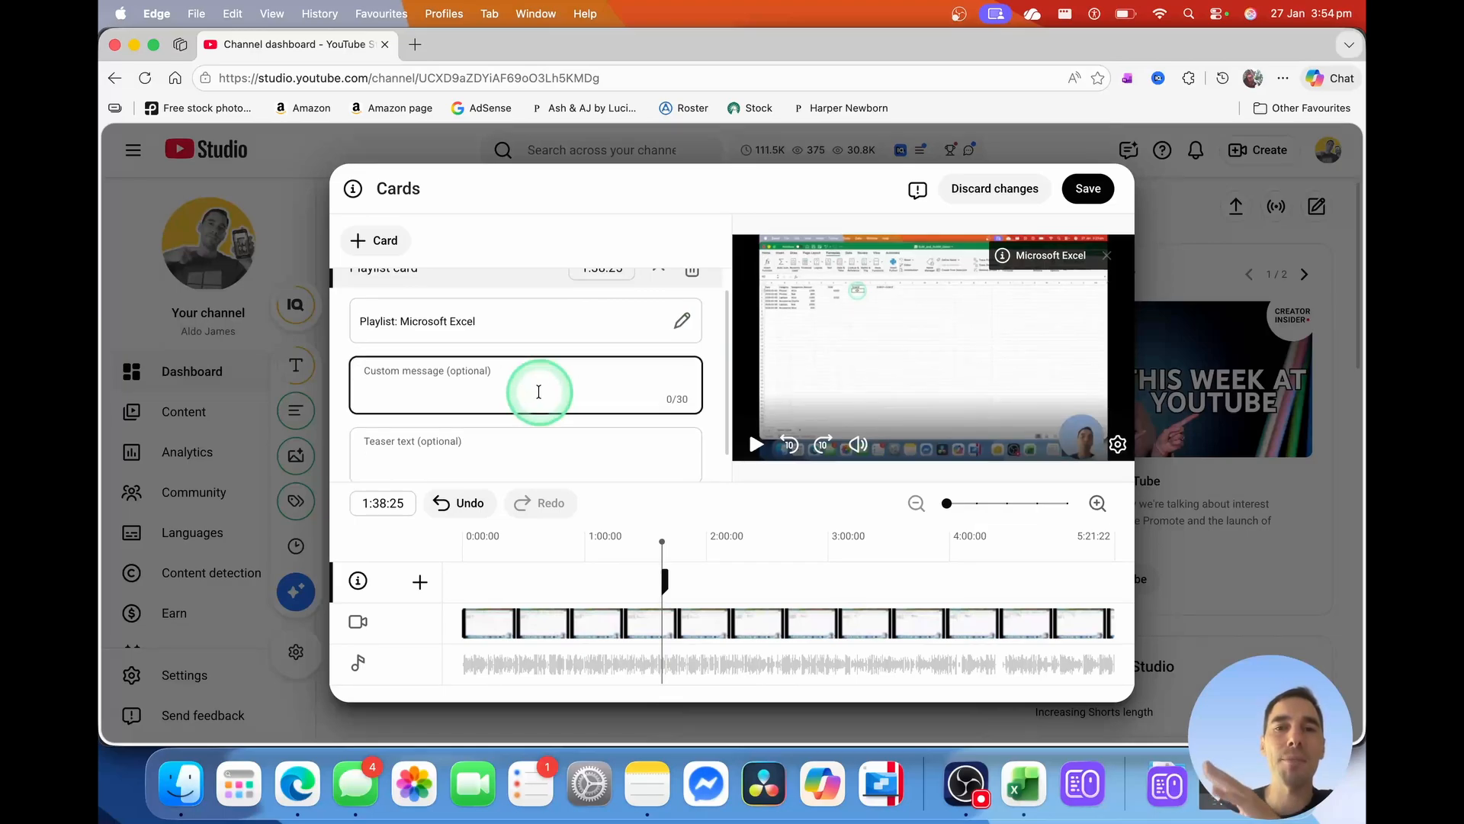
pyautogui.click(524, 400)
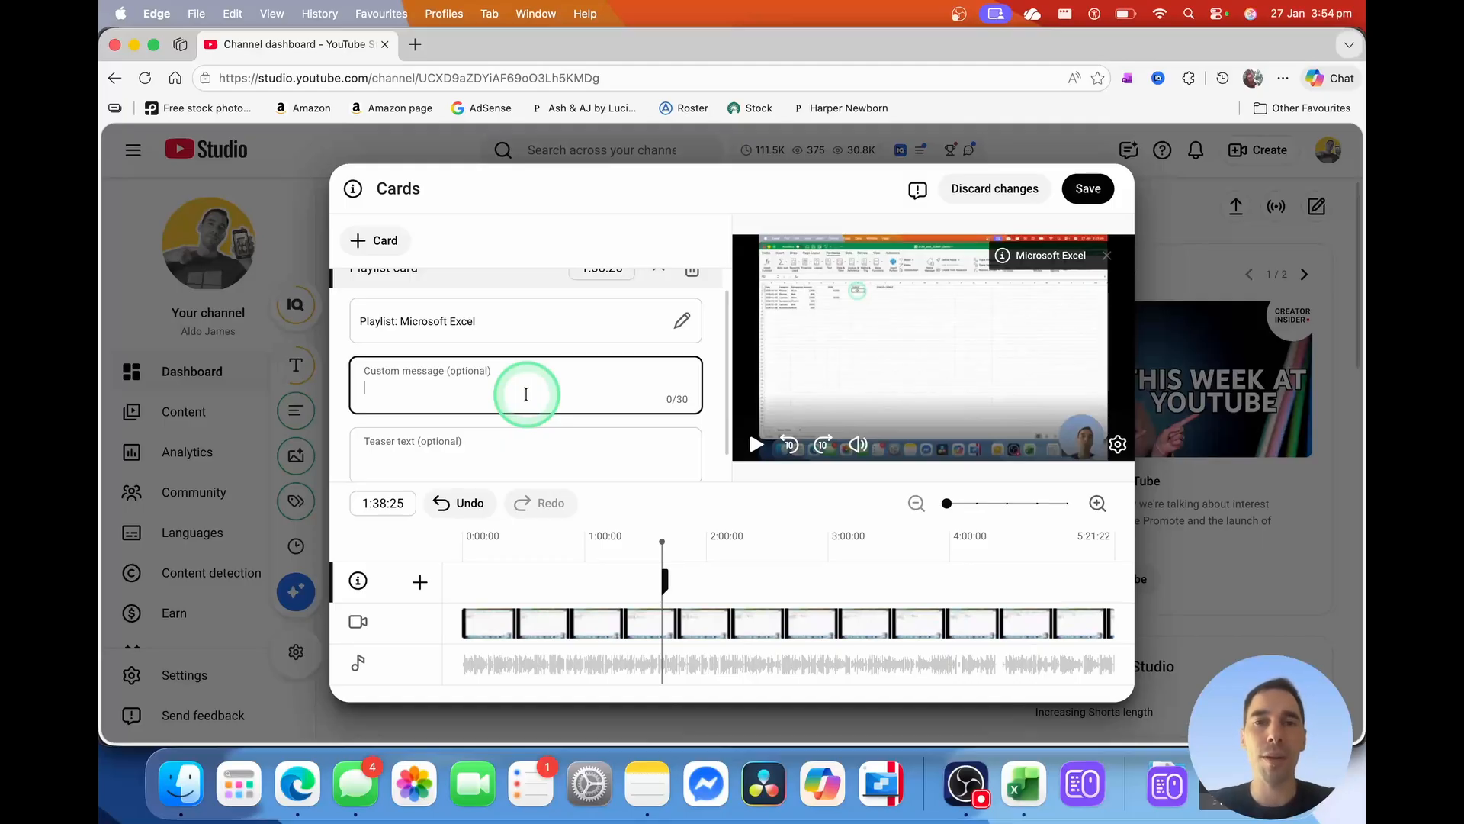
pyautogui.write('Che')
pyautogui.write('ck Out My Excel Tutorial Playlist')
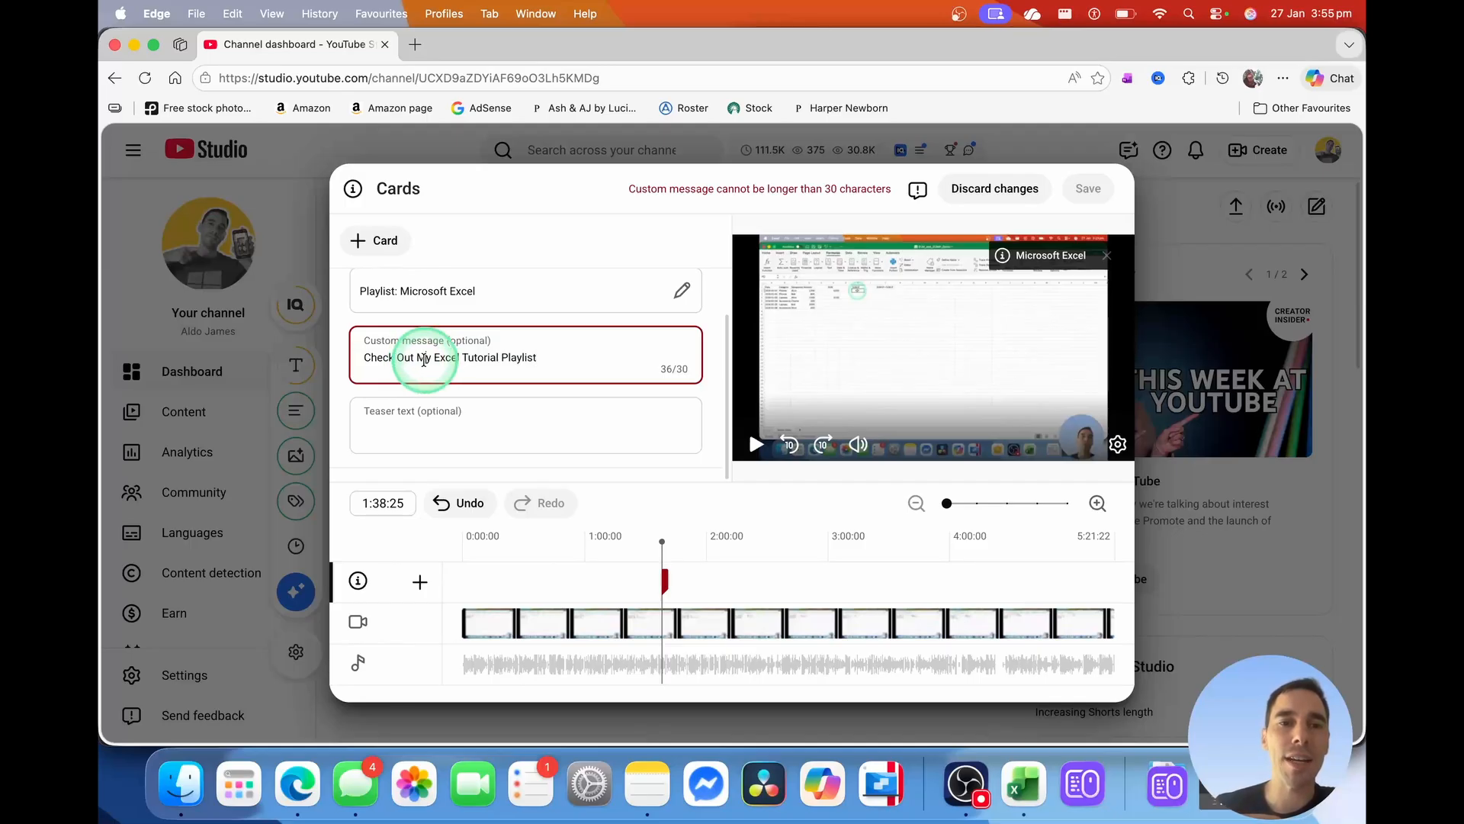
# - Shorten the playlist card's custom message to "Excel Tutorial Playlist!" and save the card
pyautogui.doubleClick(424, 360)
pyautogui.press('BackSpace')
pyautogui.press('BackSpace')
pyautogui.press('BackSpace')
pyautogui.press('BackSpace')
pyautogui.press('BackSpace')
pyautogui.press('BackSpace')
pyautogui.press('BackSpace')
pyautogui.press('BackSpace')
pyautogui.press('BackSpace')
pyautogui.press('BackSpace')
pyautogui.press('BackSpace')
pyautogui.click(519, 351)
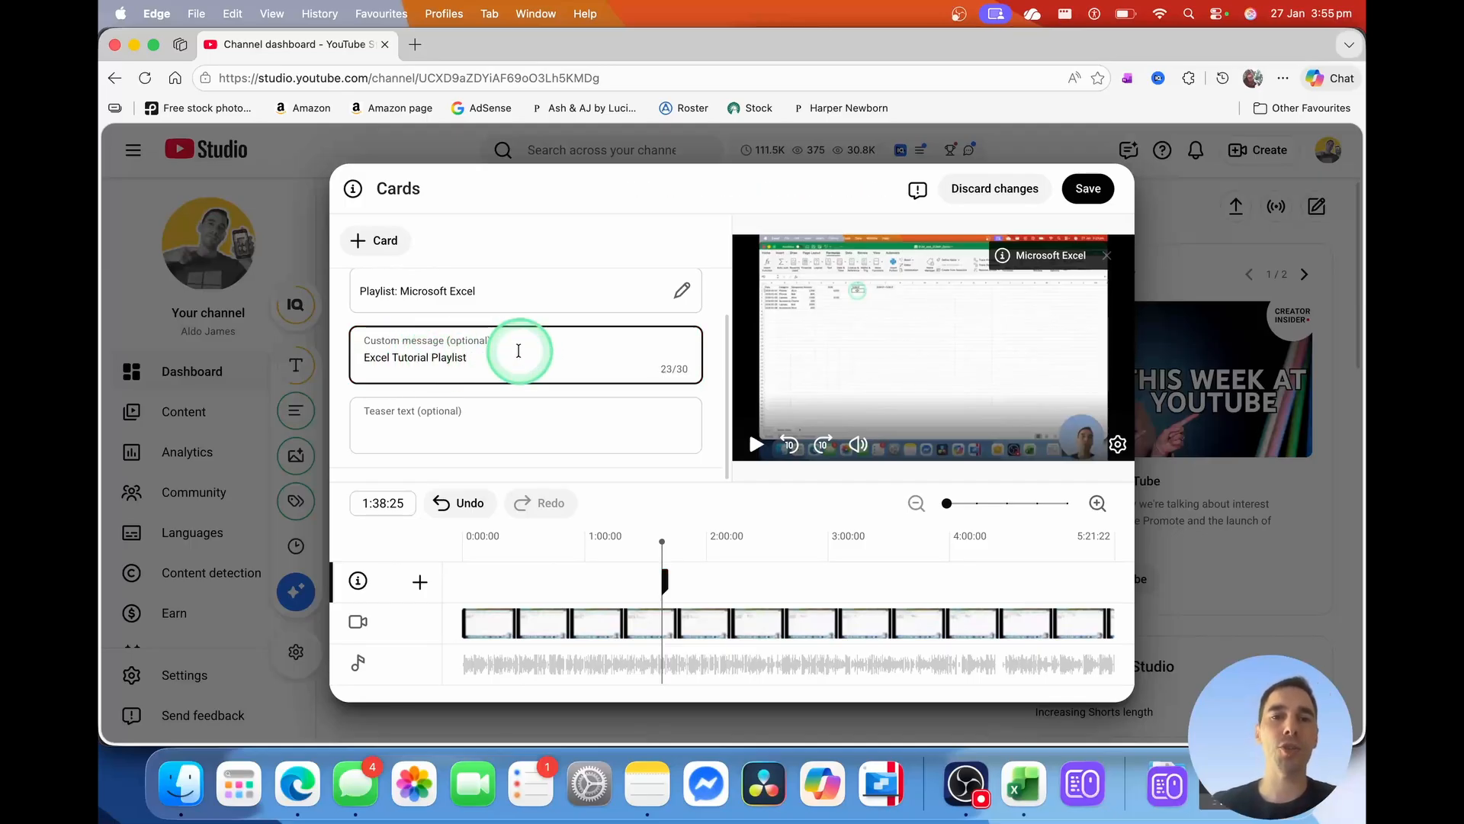
pyautogui.write('!')
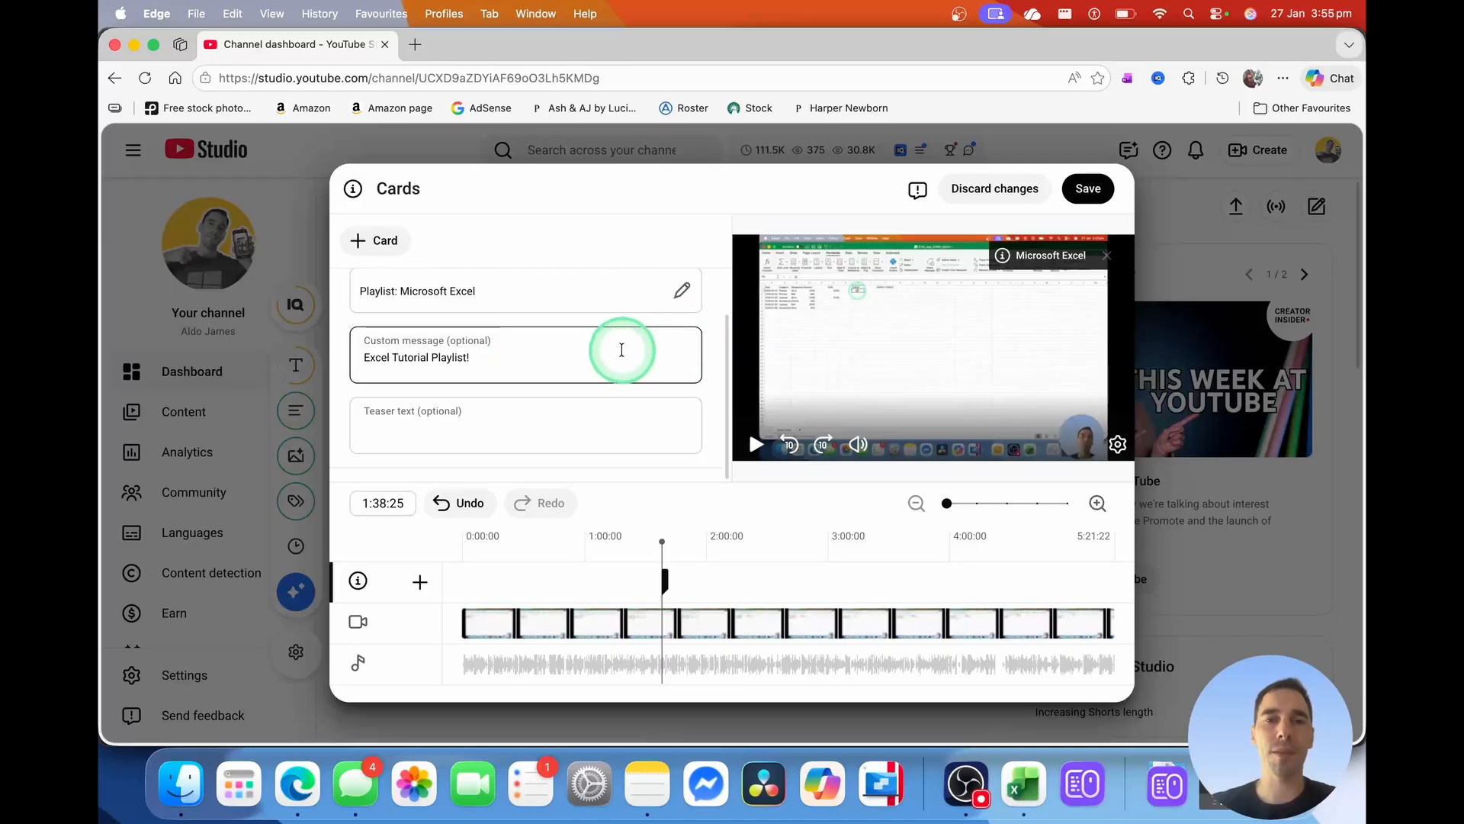
pyautogui.click(1084, 190)
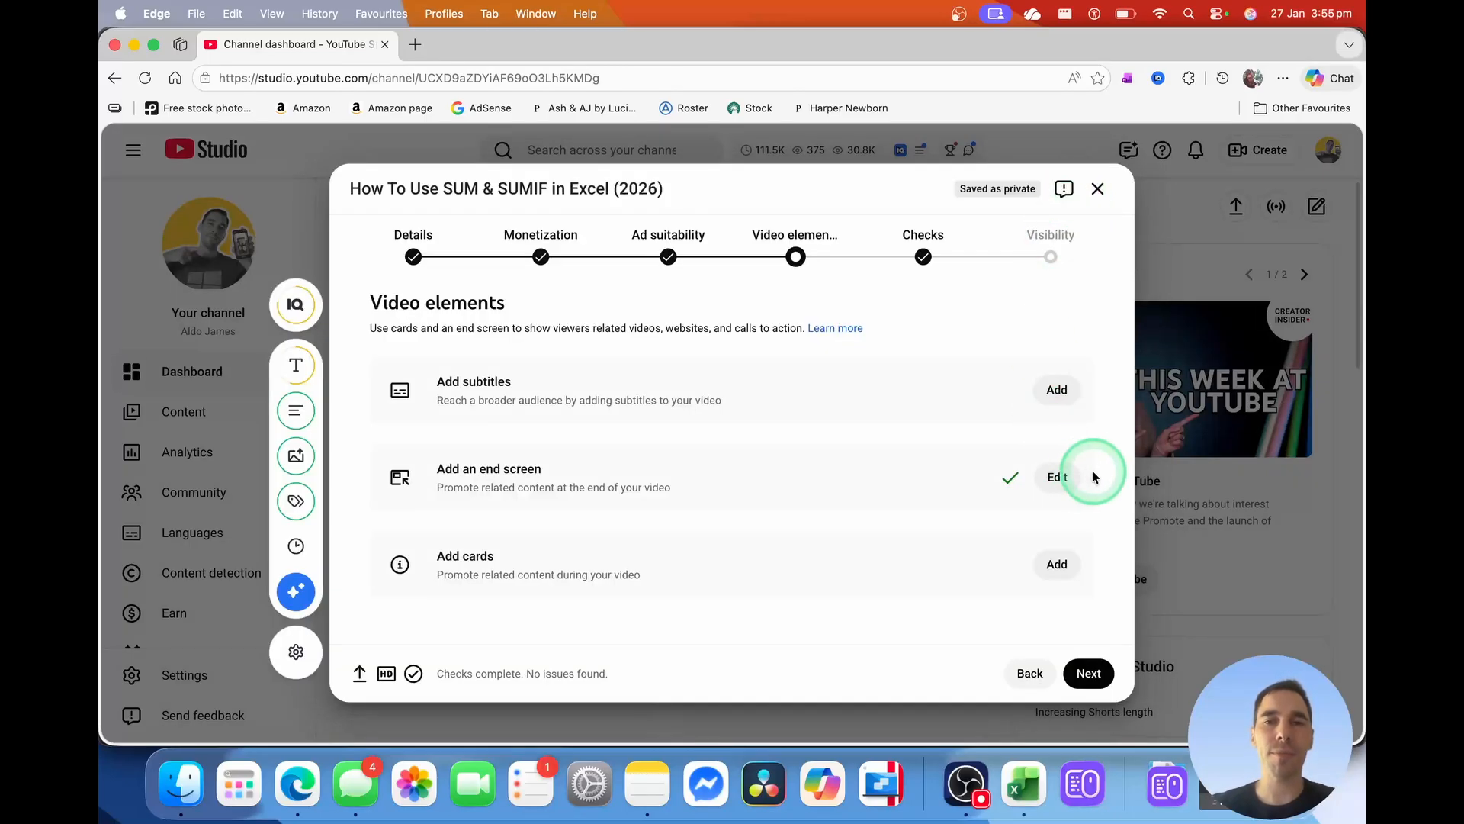
# - Review the copyright and ad suitability checks and proceed to the video's visibility settings
pyautogui.click(1089, 673)
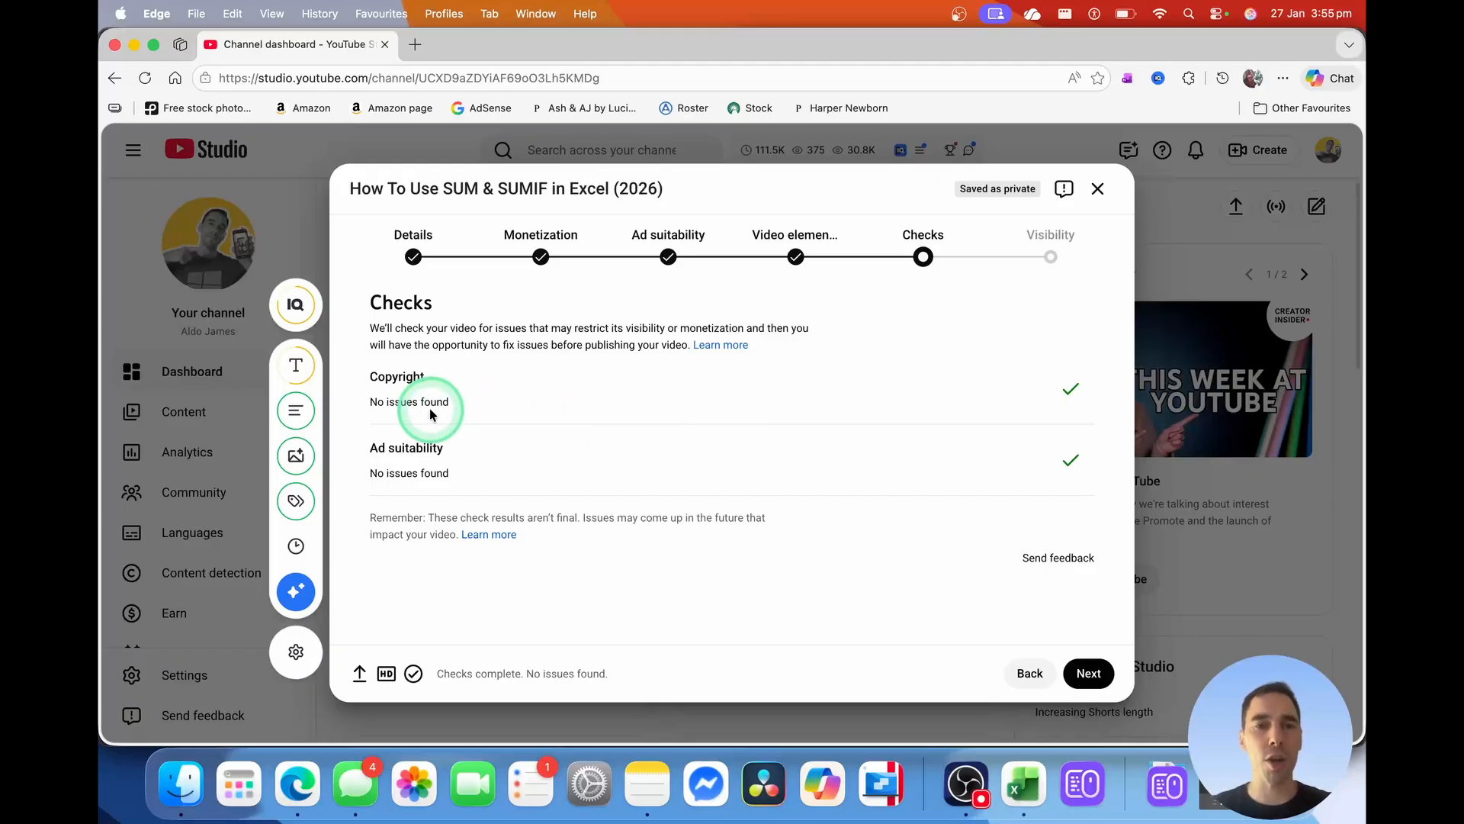
pyautogui.click(1088, 674)
pyautogui.scroll(-1, 862, 352)
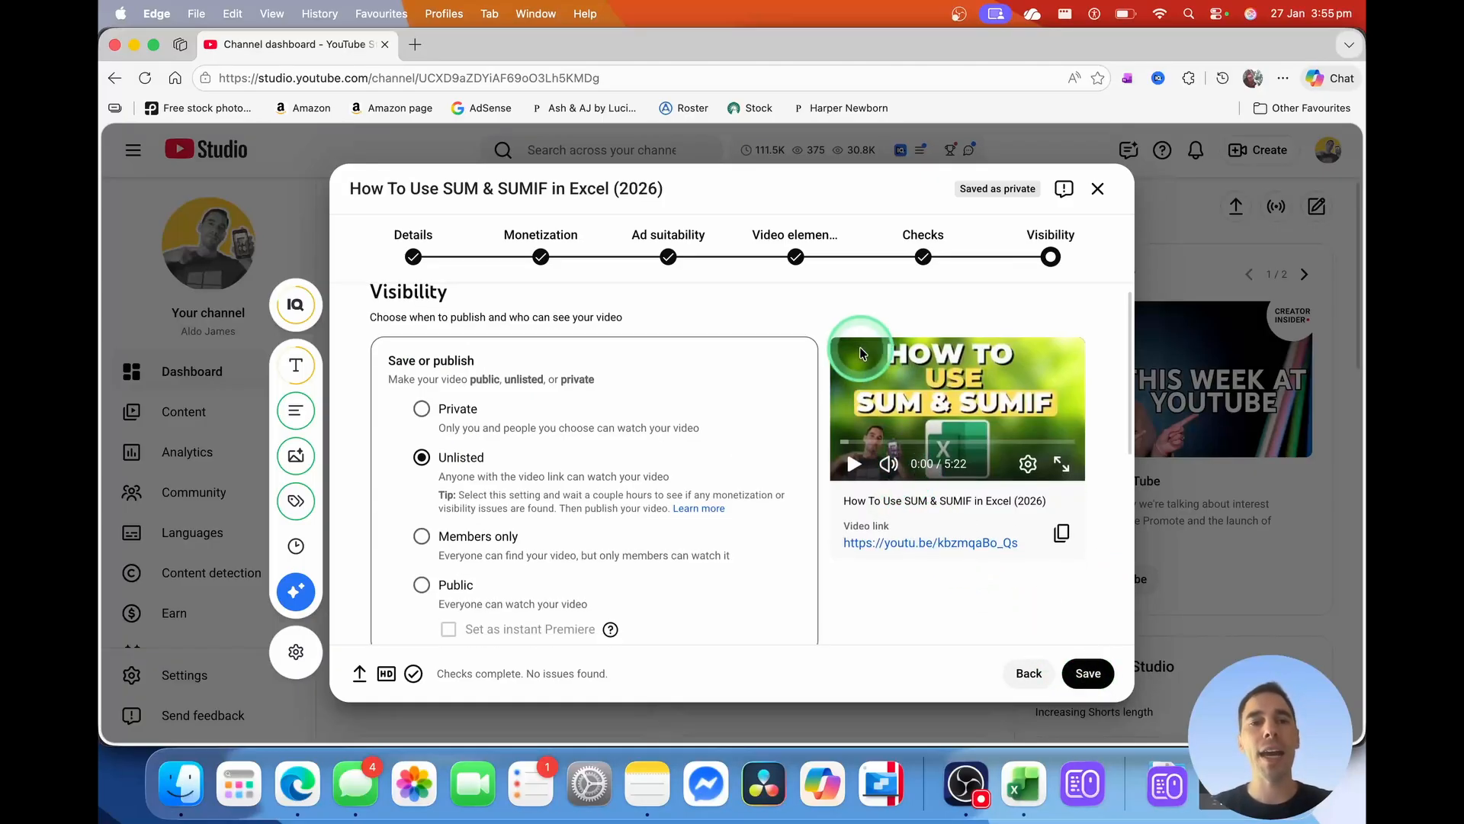
pyautogui.scroll(-1, 861, 352)
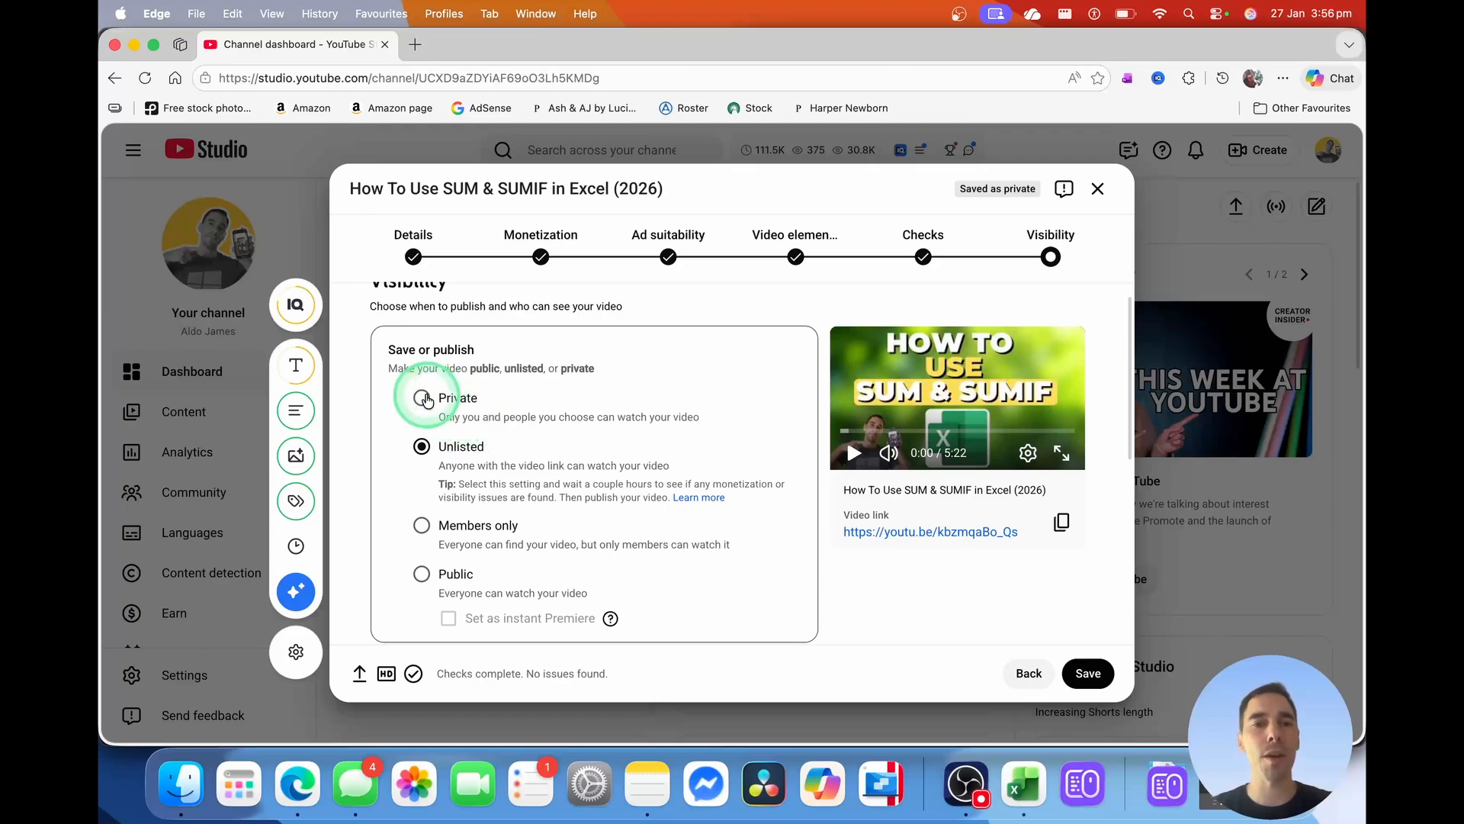
# - Try the Private, Unlisted and Public visibility options for the video
pyautogui.click(422, 398)
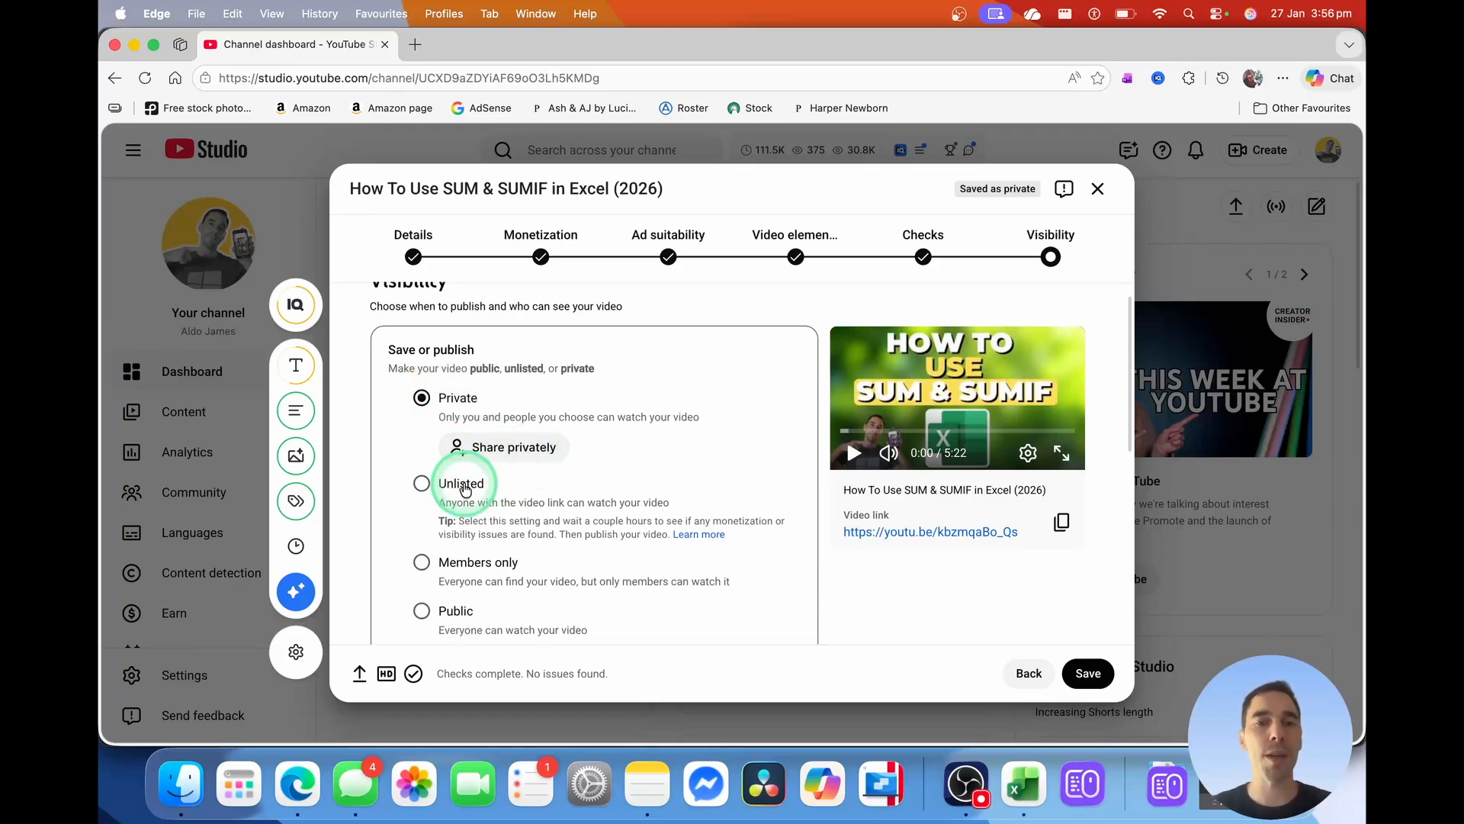
pyautogui.click(465, 484)
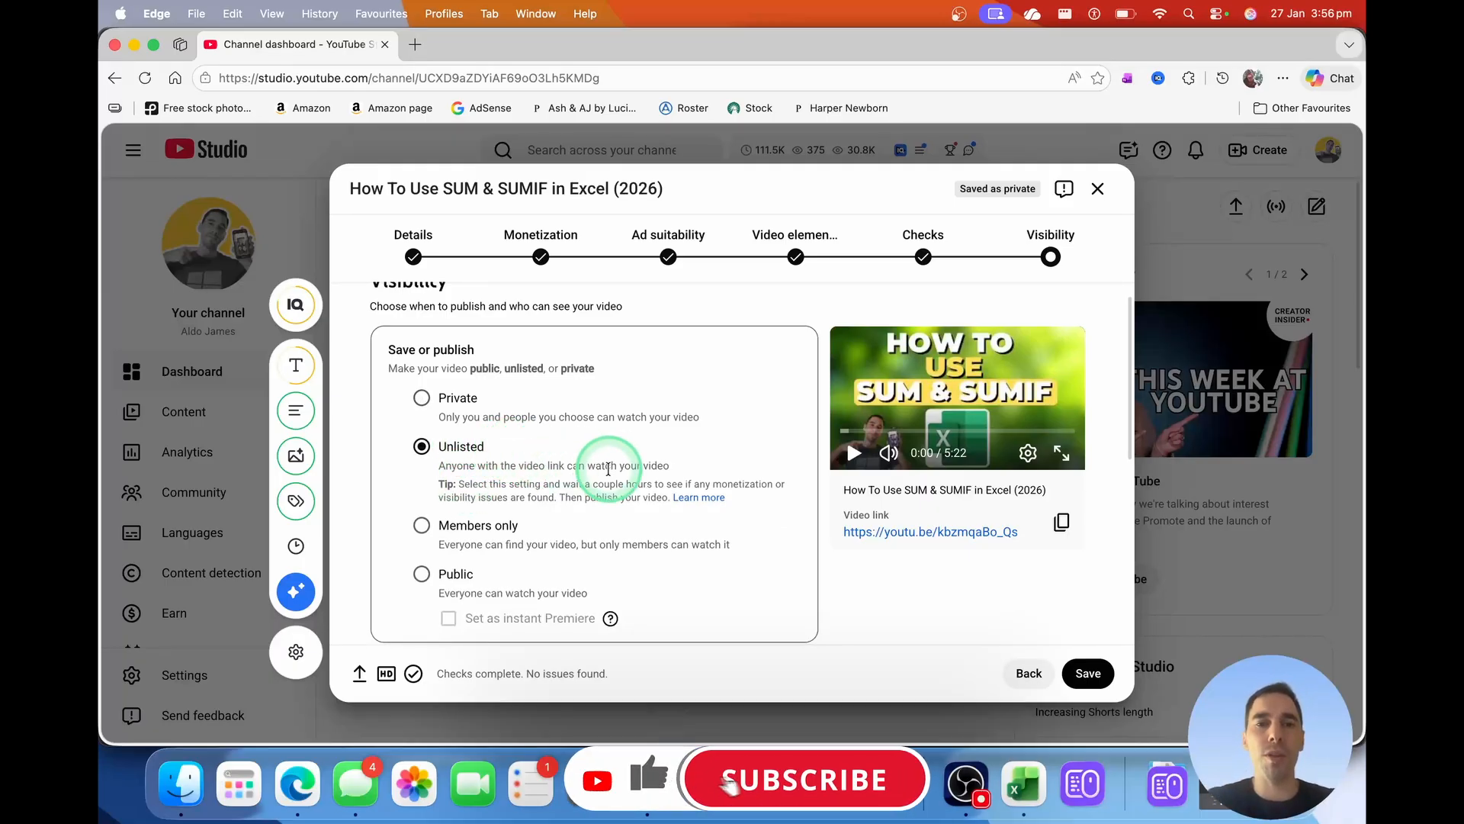
pyautogui.scroll(-1, 534, 488)
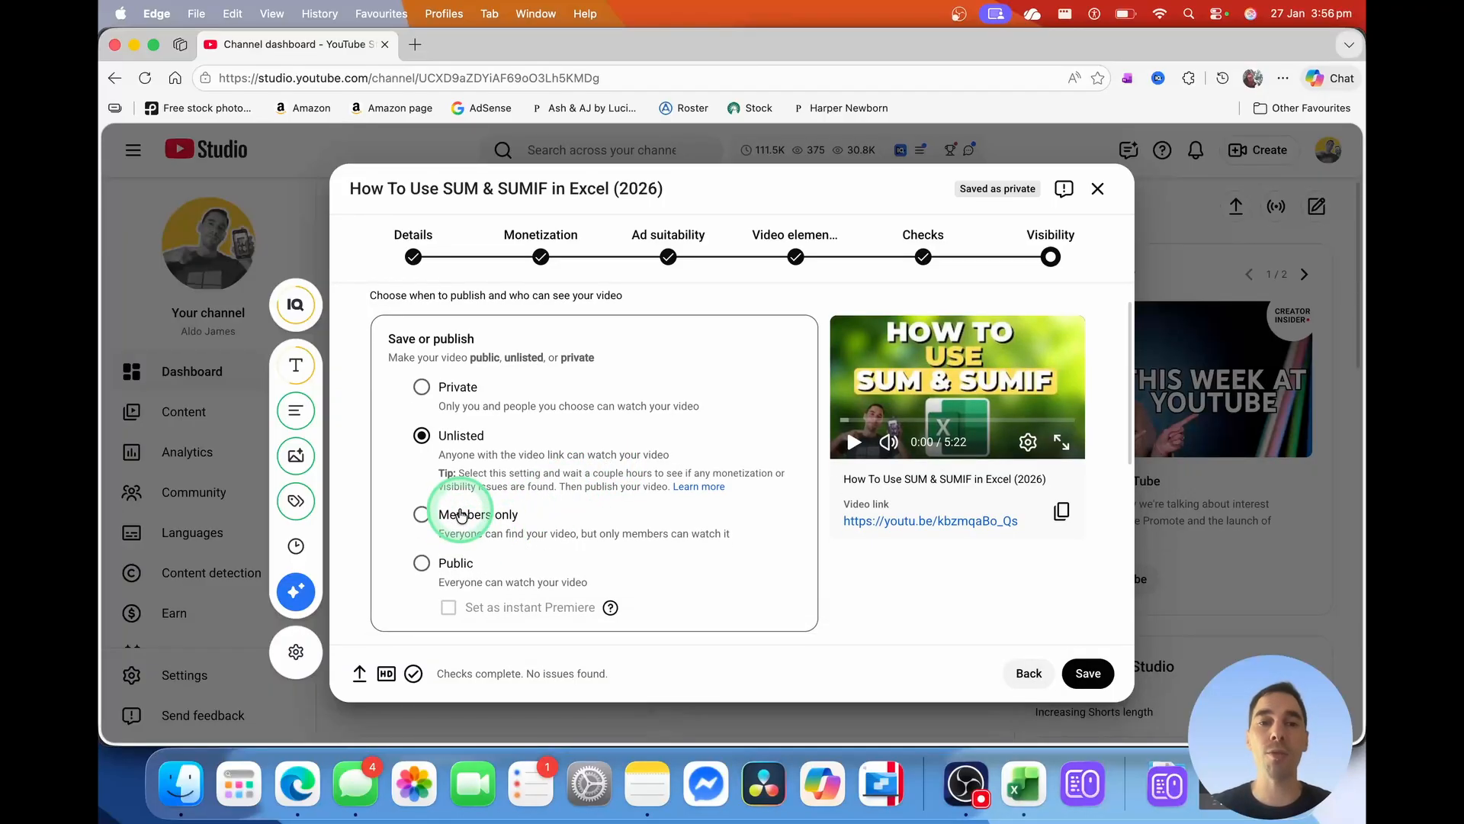
pyautogui.scroll(-1, 459, 516)
pyautogui.click(421, 553)
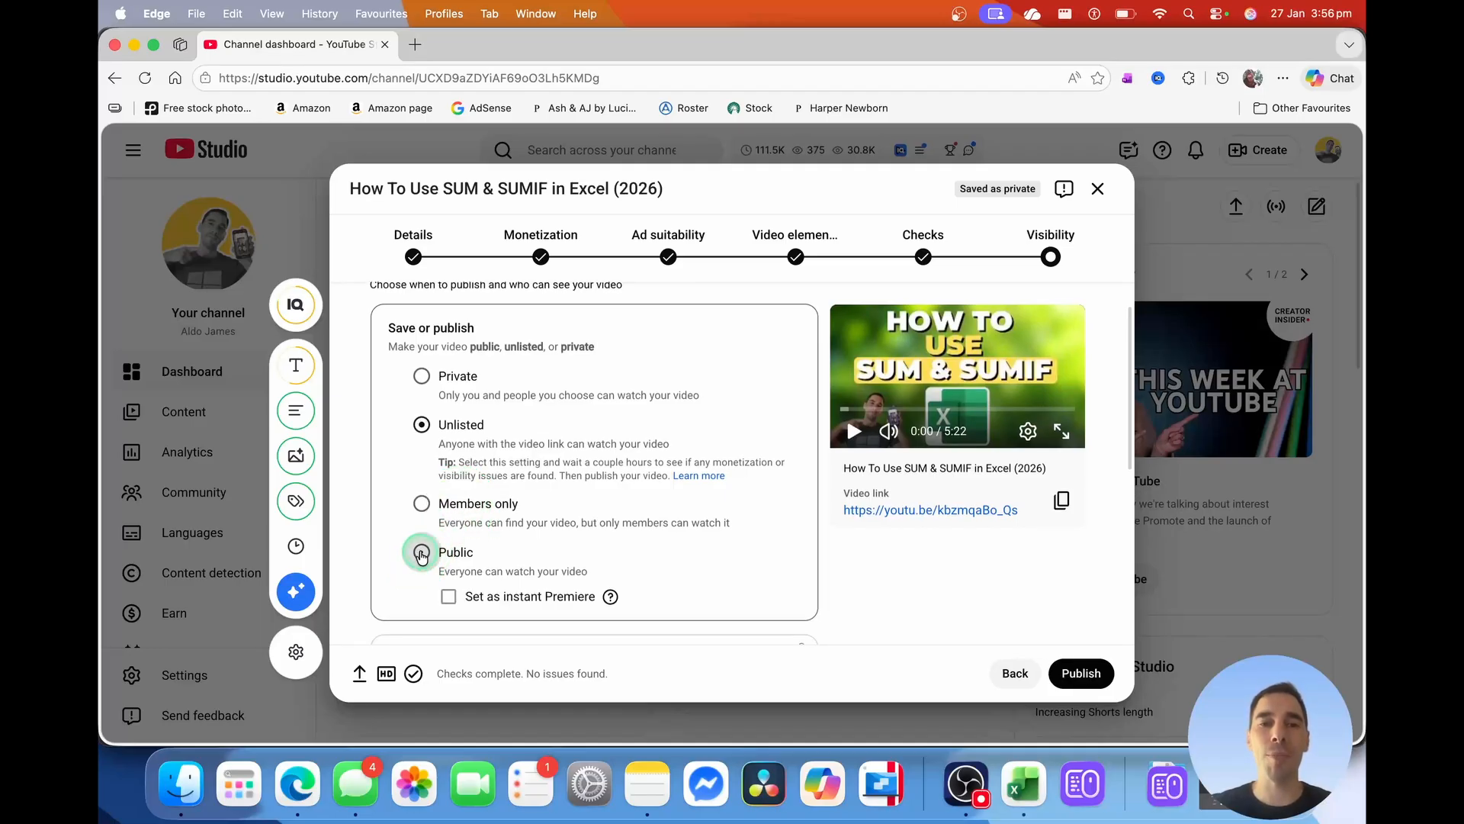
# - Schedule the video to go from private to public on Jan 28, 2026 at 12:00 AM and dismiss the confirmation
pyautogui.scroll(-5, 877, 539)
pyautogui.scroll(-3, 878, 540)
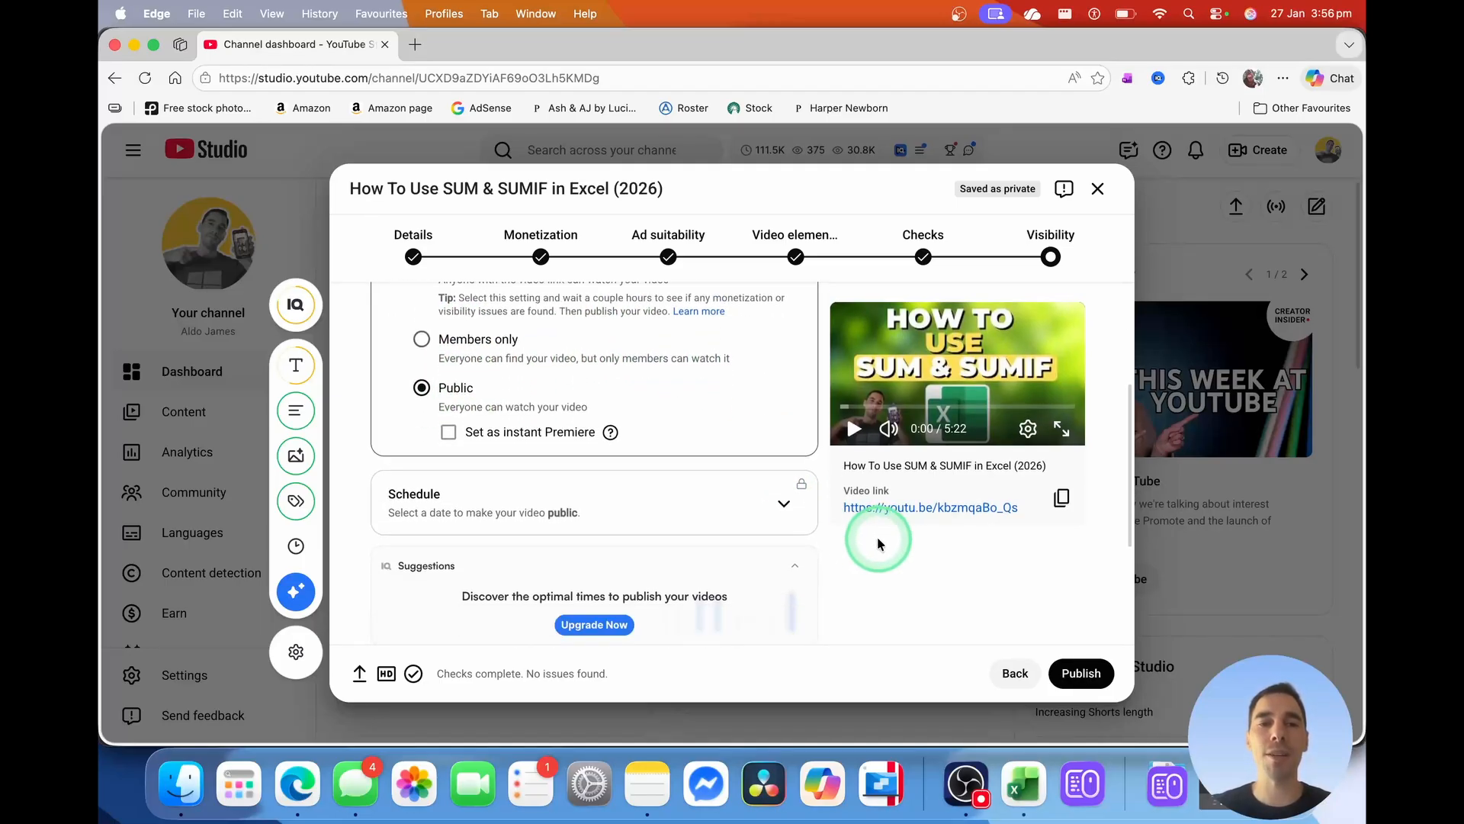
pyautogui.click(786, 504)
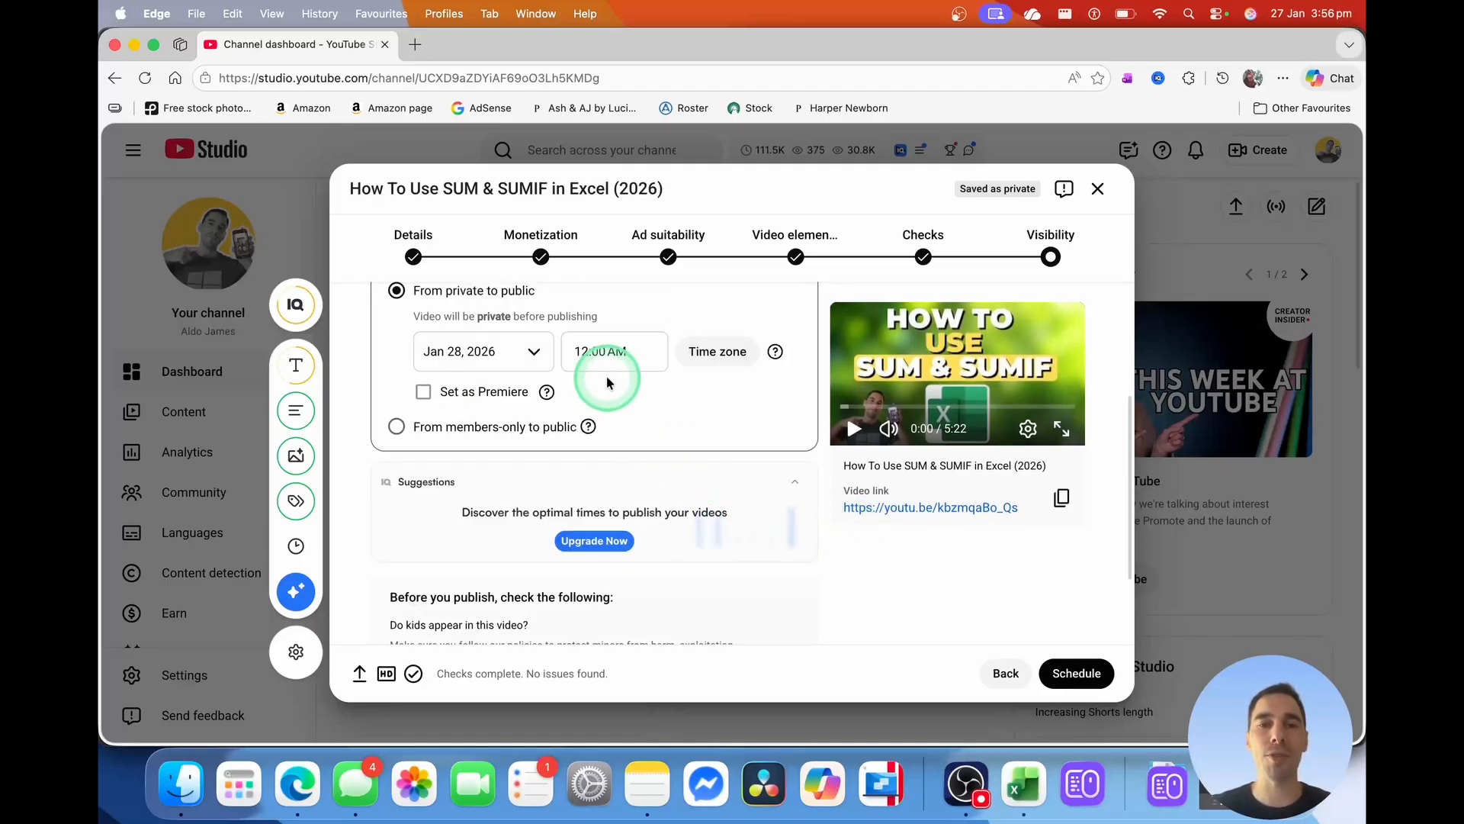
pyautogui.scroll(2, 694, 468)
pyautogui.click(537, 410)
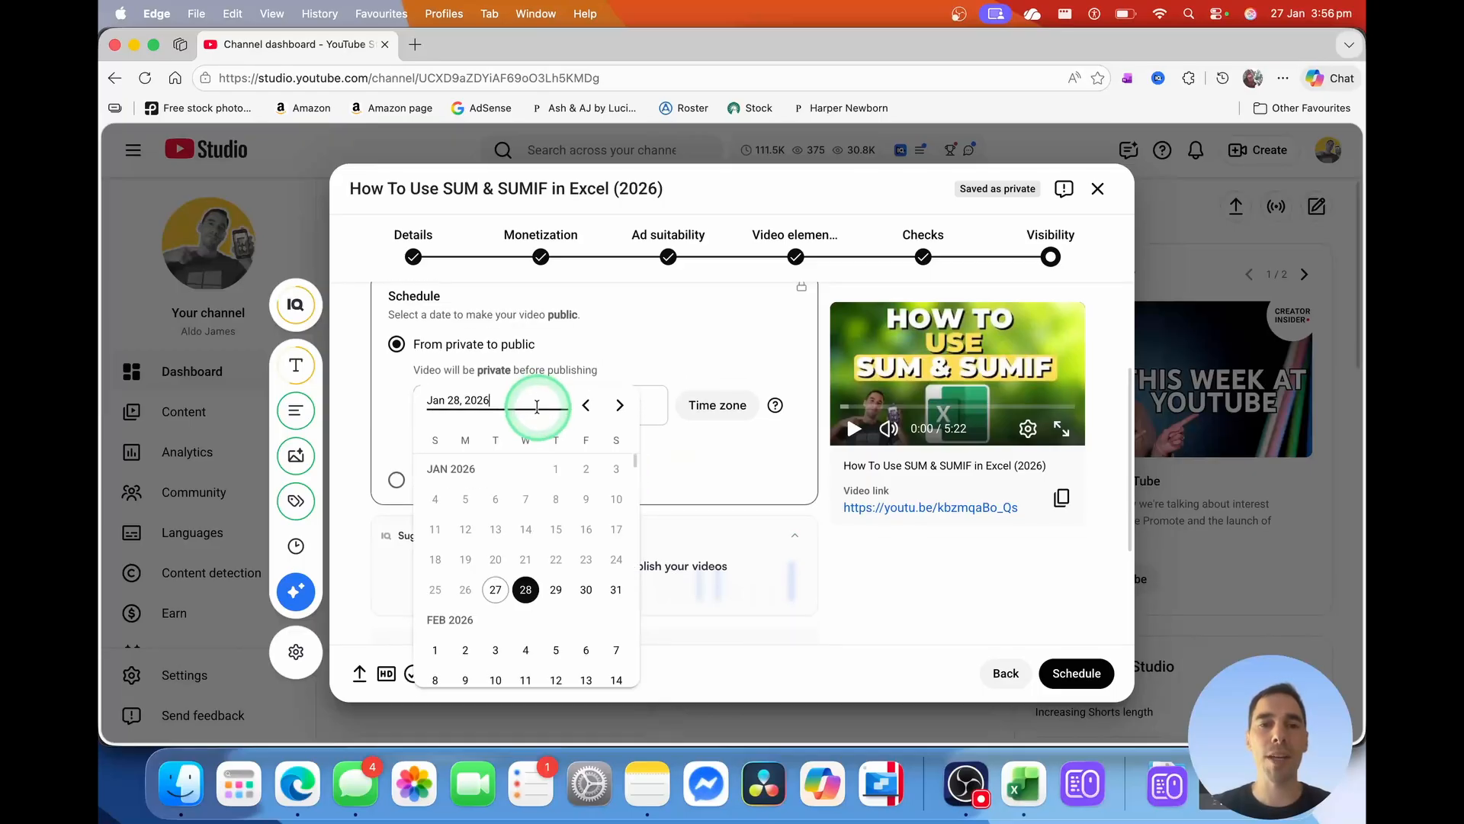
pyautogui.click(527, 590)
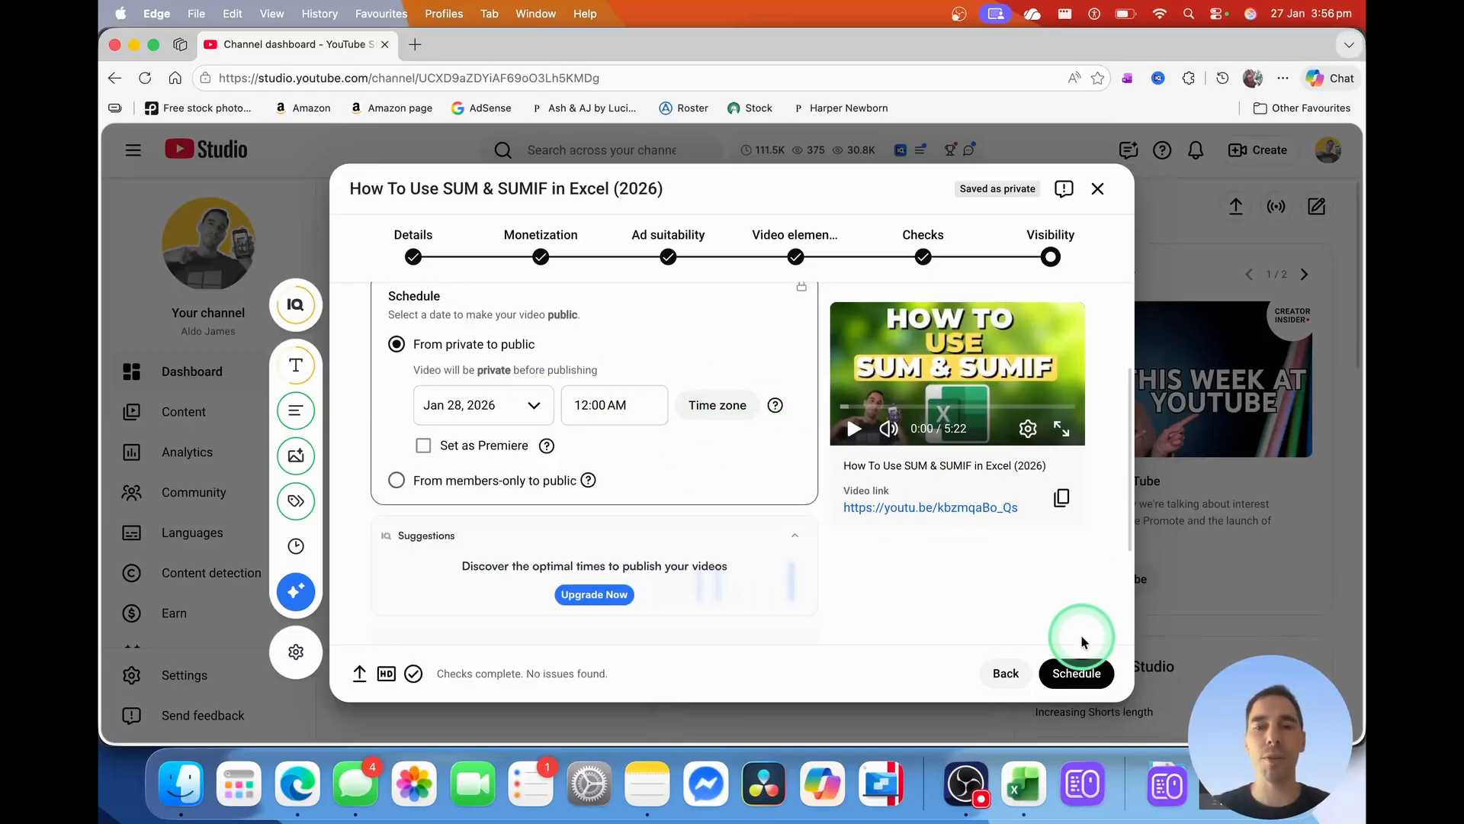
pyautogui.click(1076, 674)
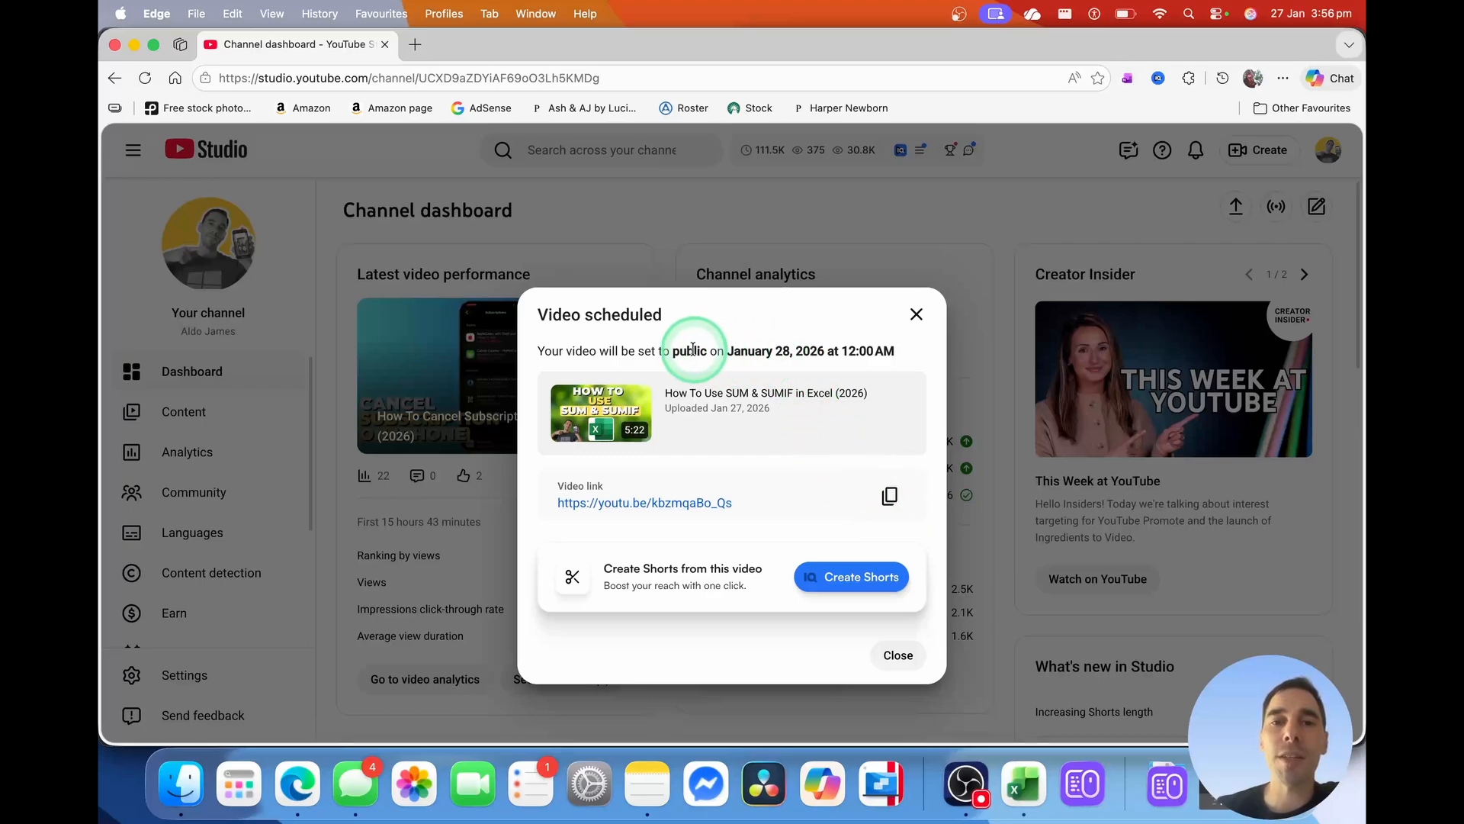
pyautogui.moveTo(725, 352); pyautogui.dragTo(859, 348)
pyautogui.click(860, 348)
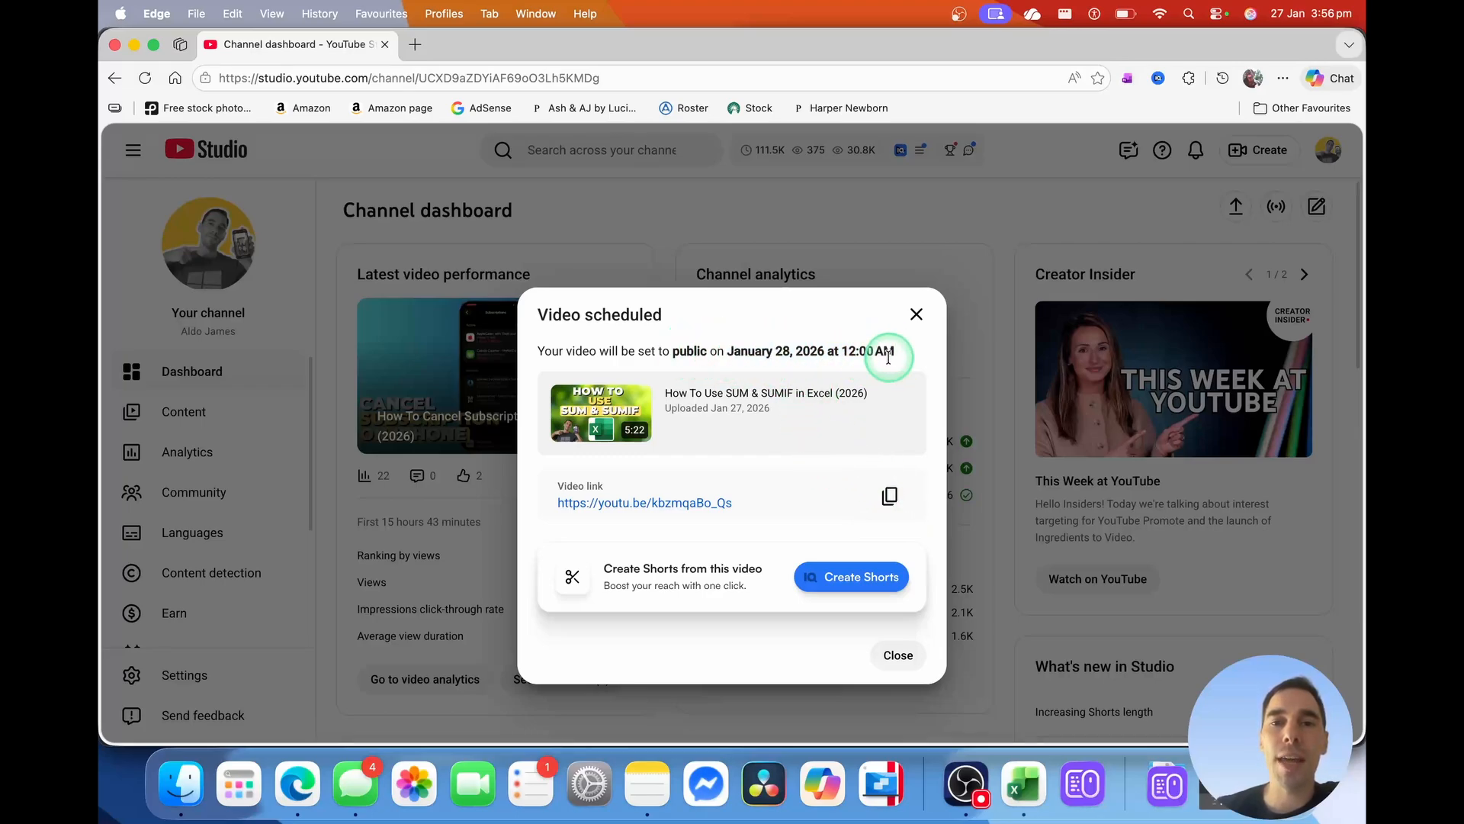
pyautogui.click(911, 664)
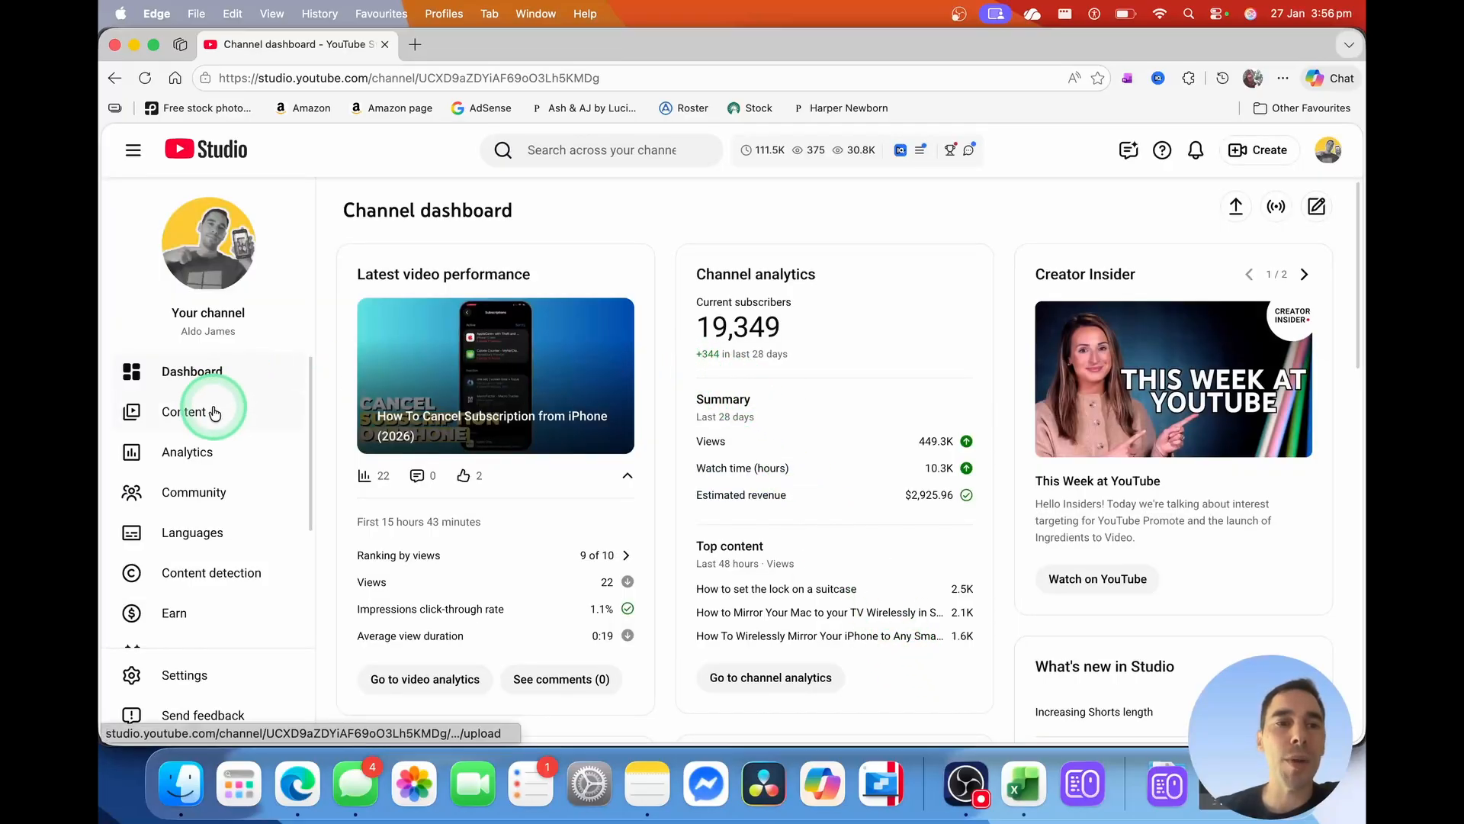
# - Open the channel's content list and check the visibility settings of the scheduled SUM & SUMIF video
pyautogui.click(214, 414)
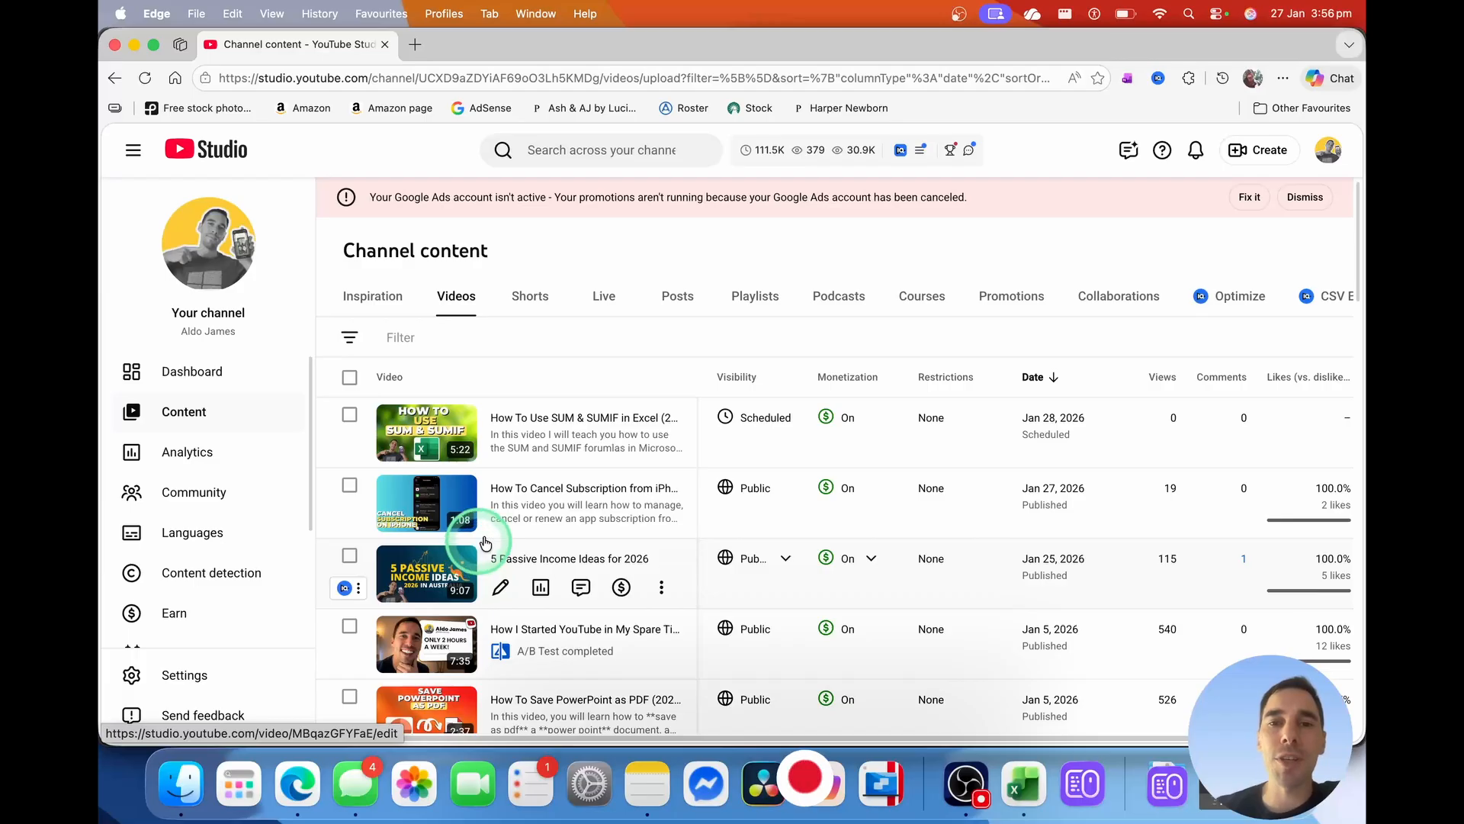
pyautogui.click(796, 417)
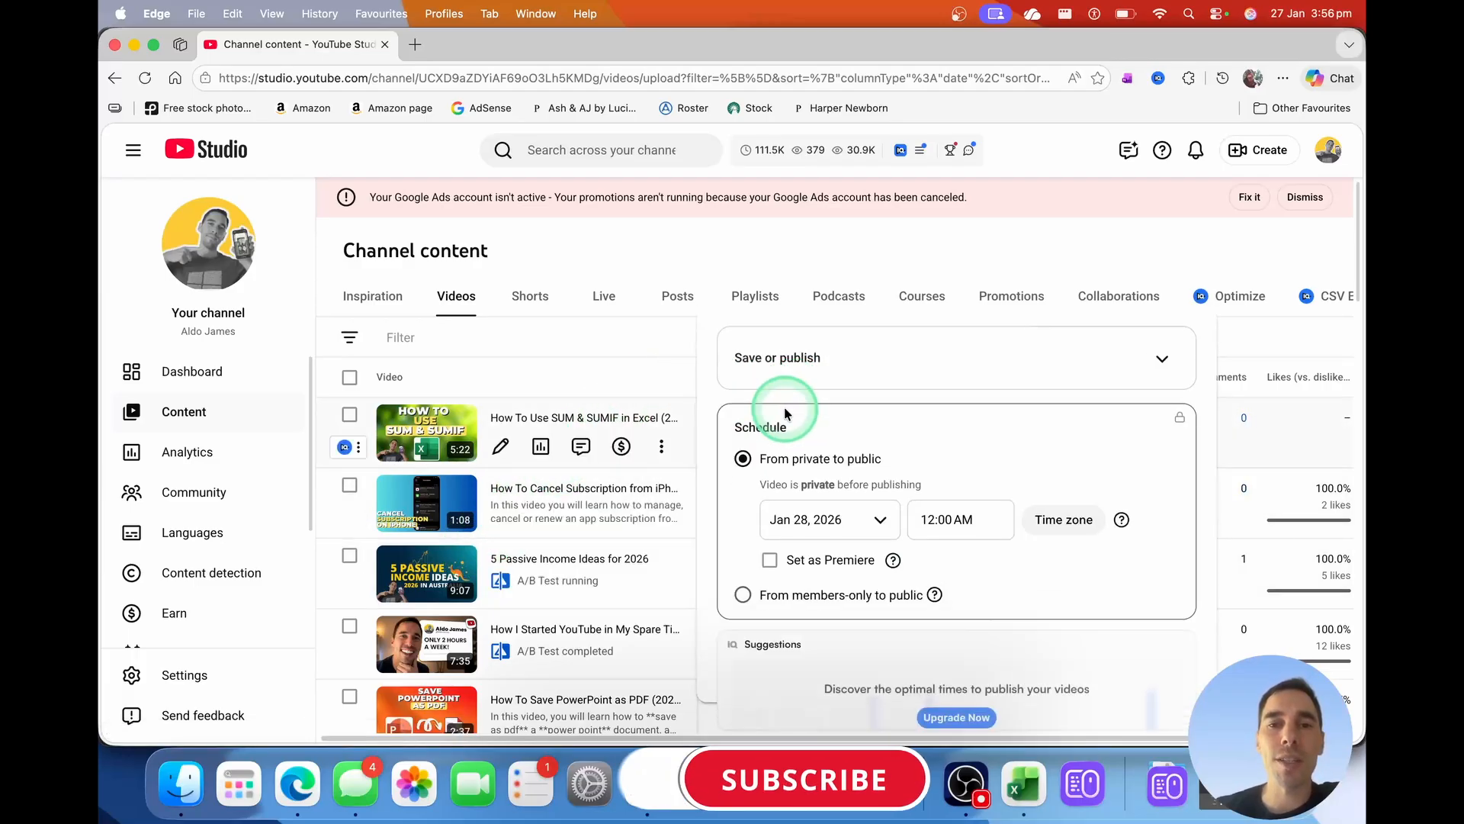
pyautogui.click(670, 366)
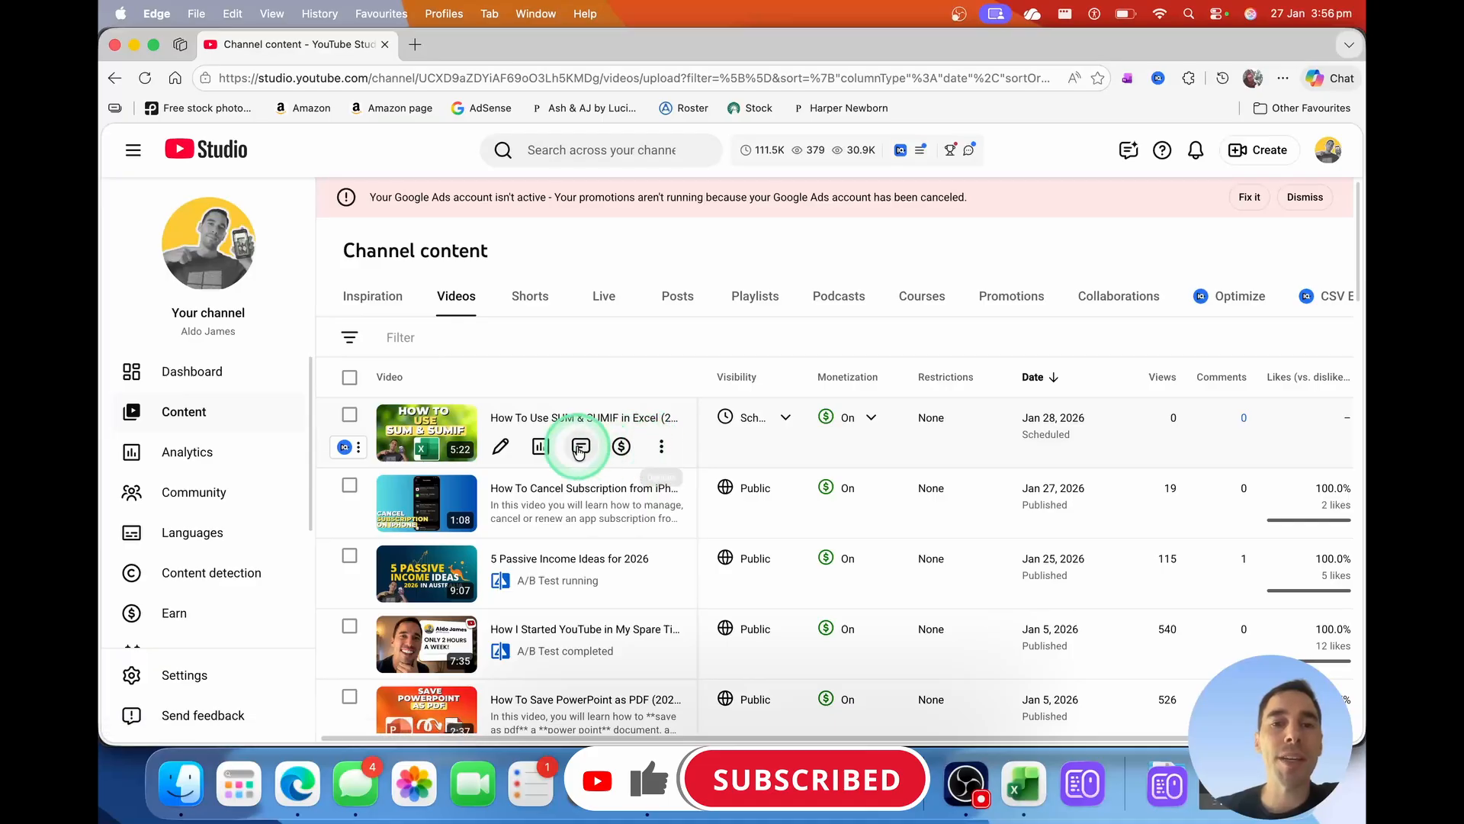
# - Review the scheduled video's title, description and remaining details, and return to the channel content list
pyautogui.click(505, 448)
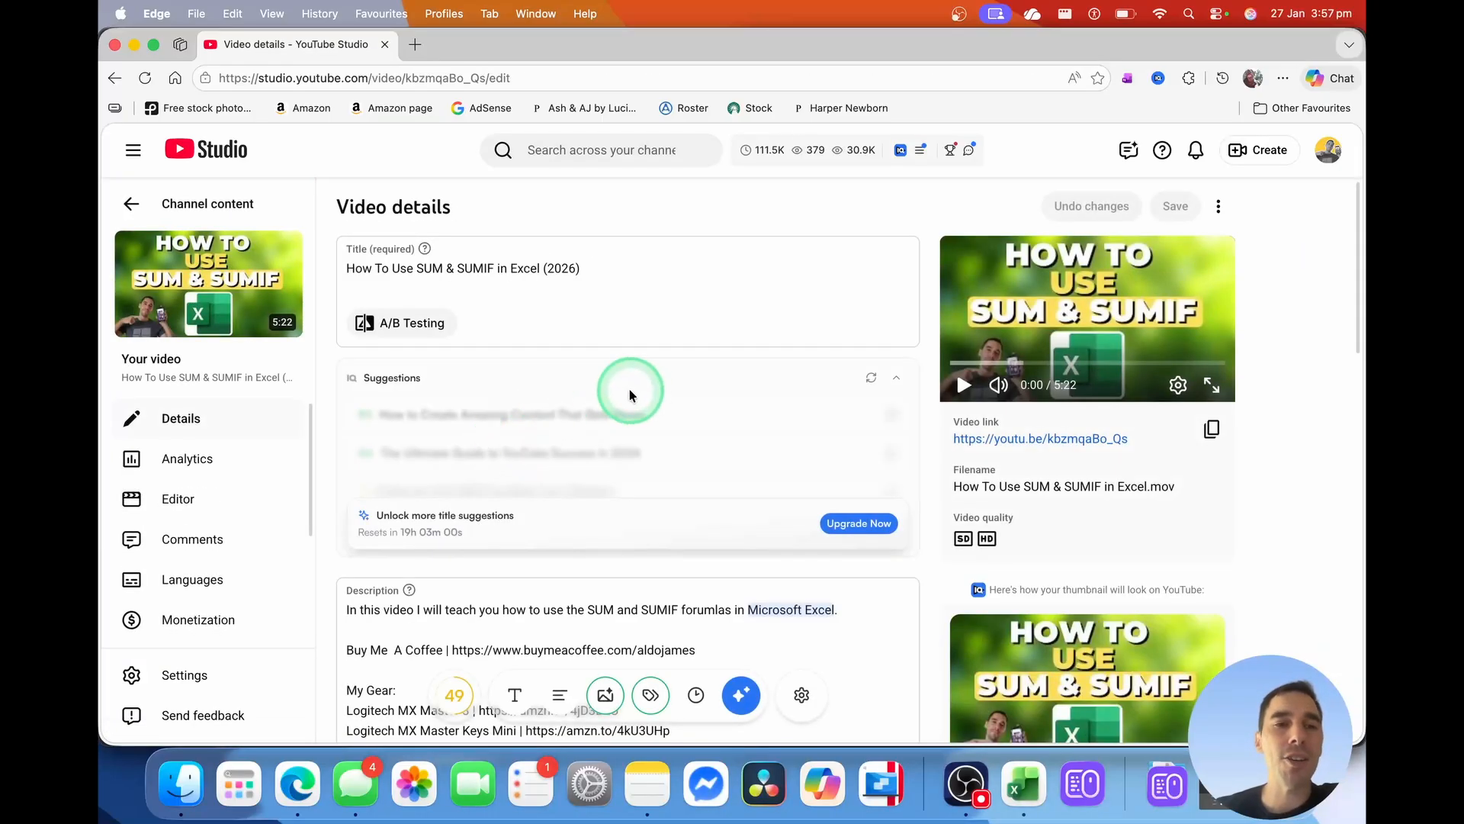
pyautogui.click(589, 268)
pyautogui.scroll(-2, 644, 437)
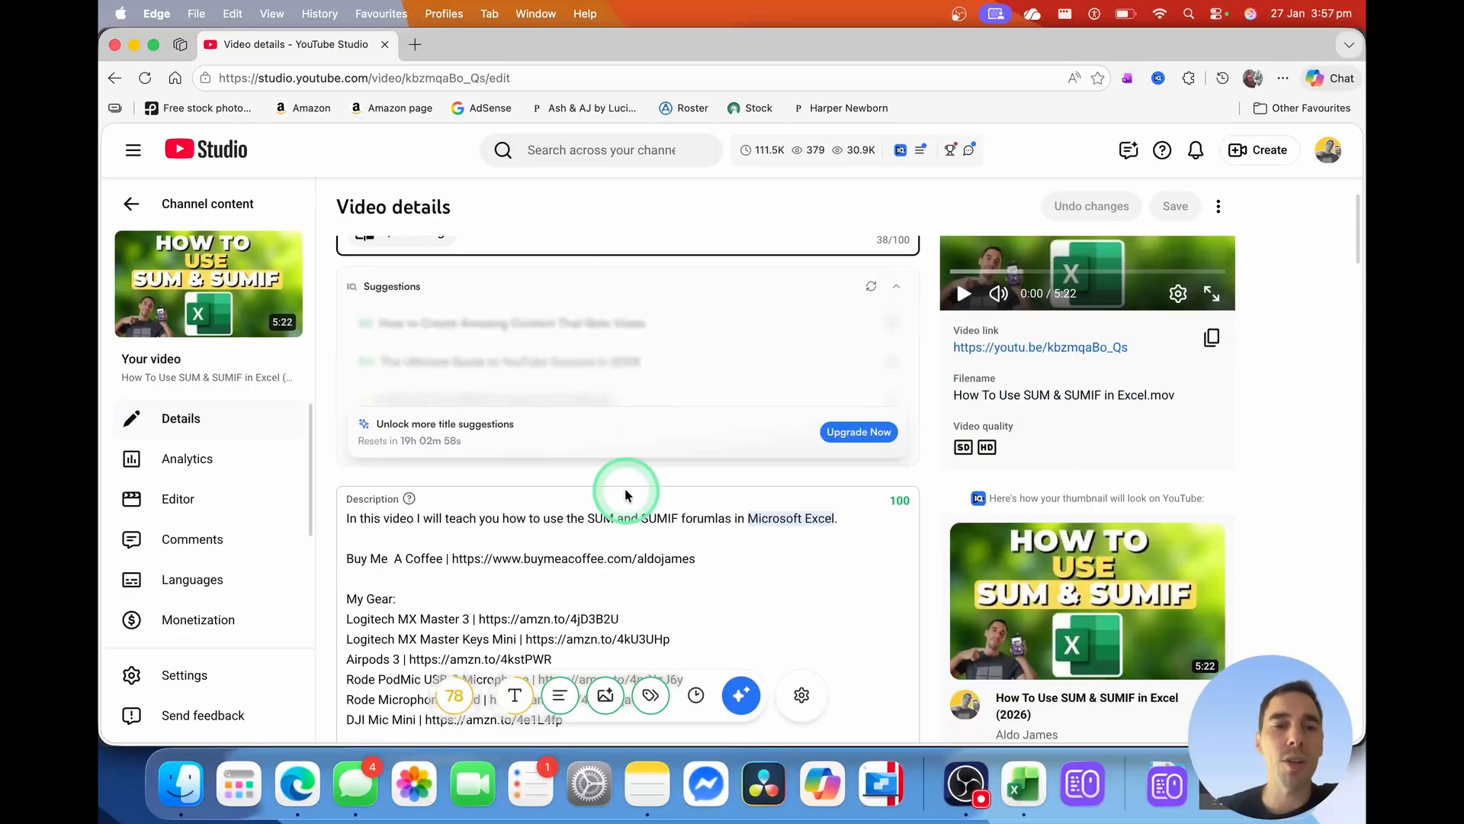
pyautogui.scroll(-7, 457, 649)
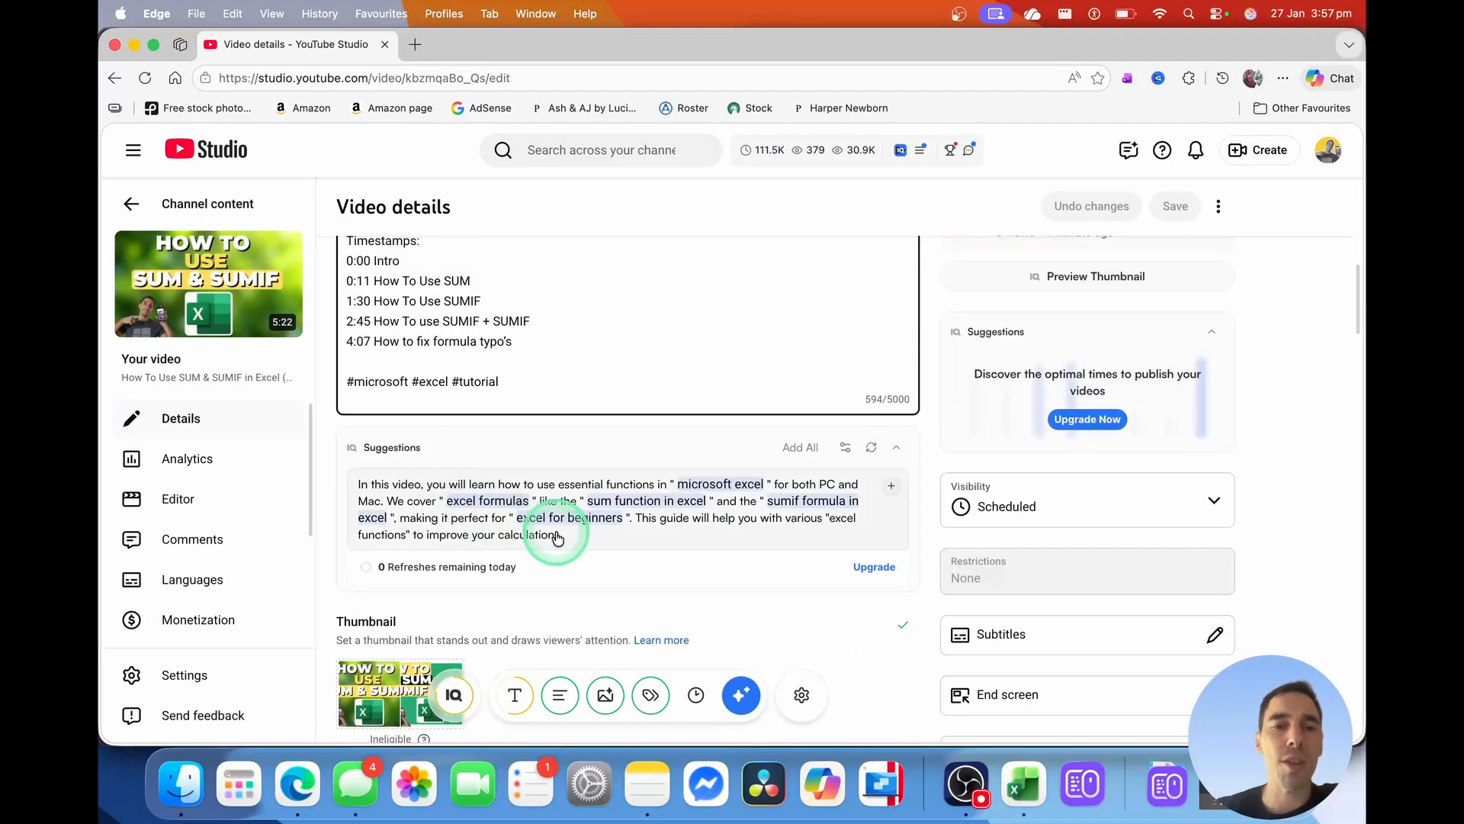
pyautogui.scroll(-6, 534, 519)
pyautogui.scroll(-8, 541, 501)
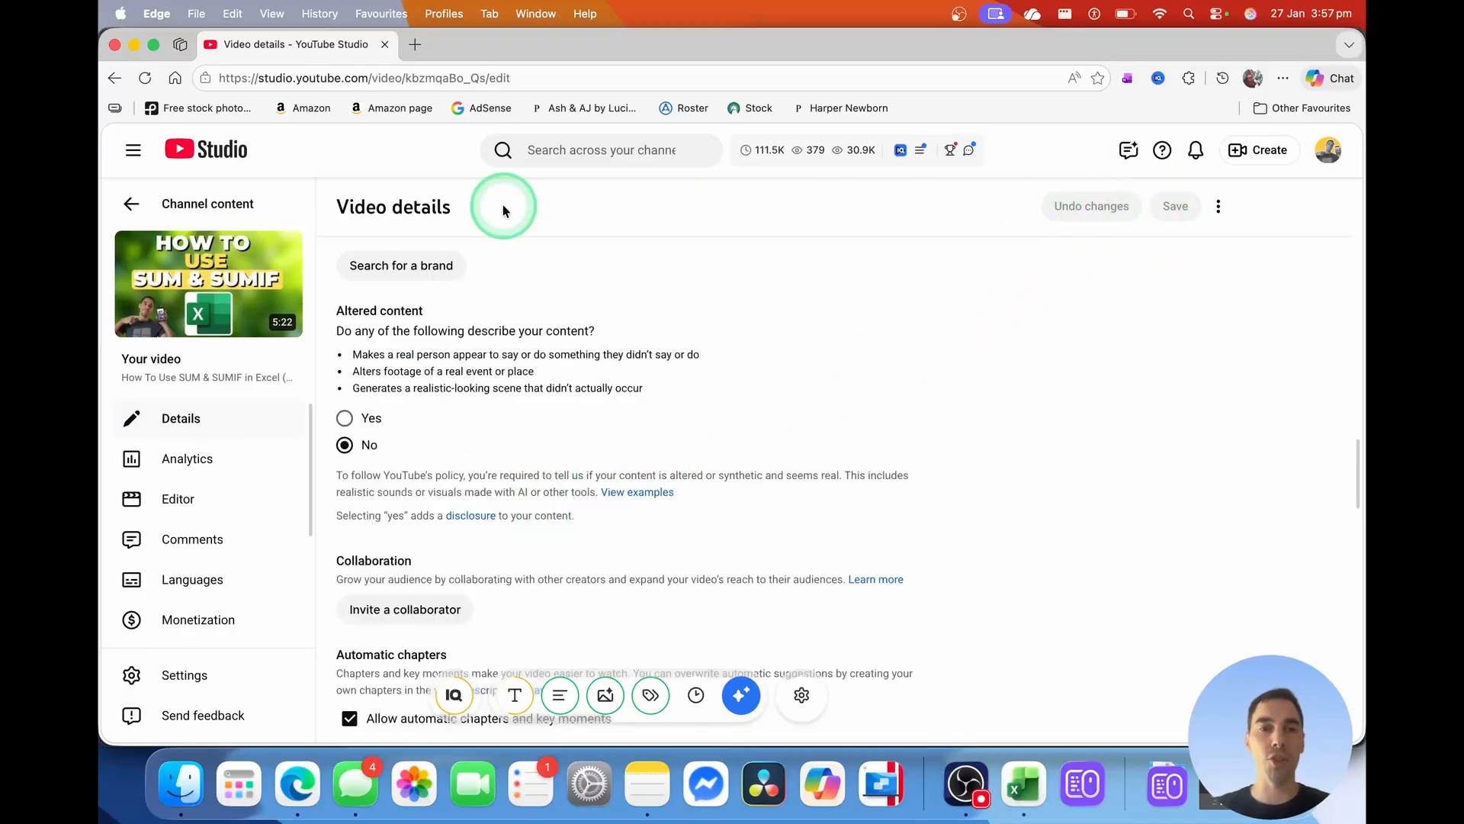
pyautogui.click(131, 203)
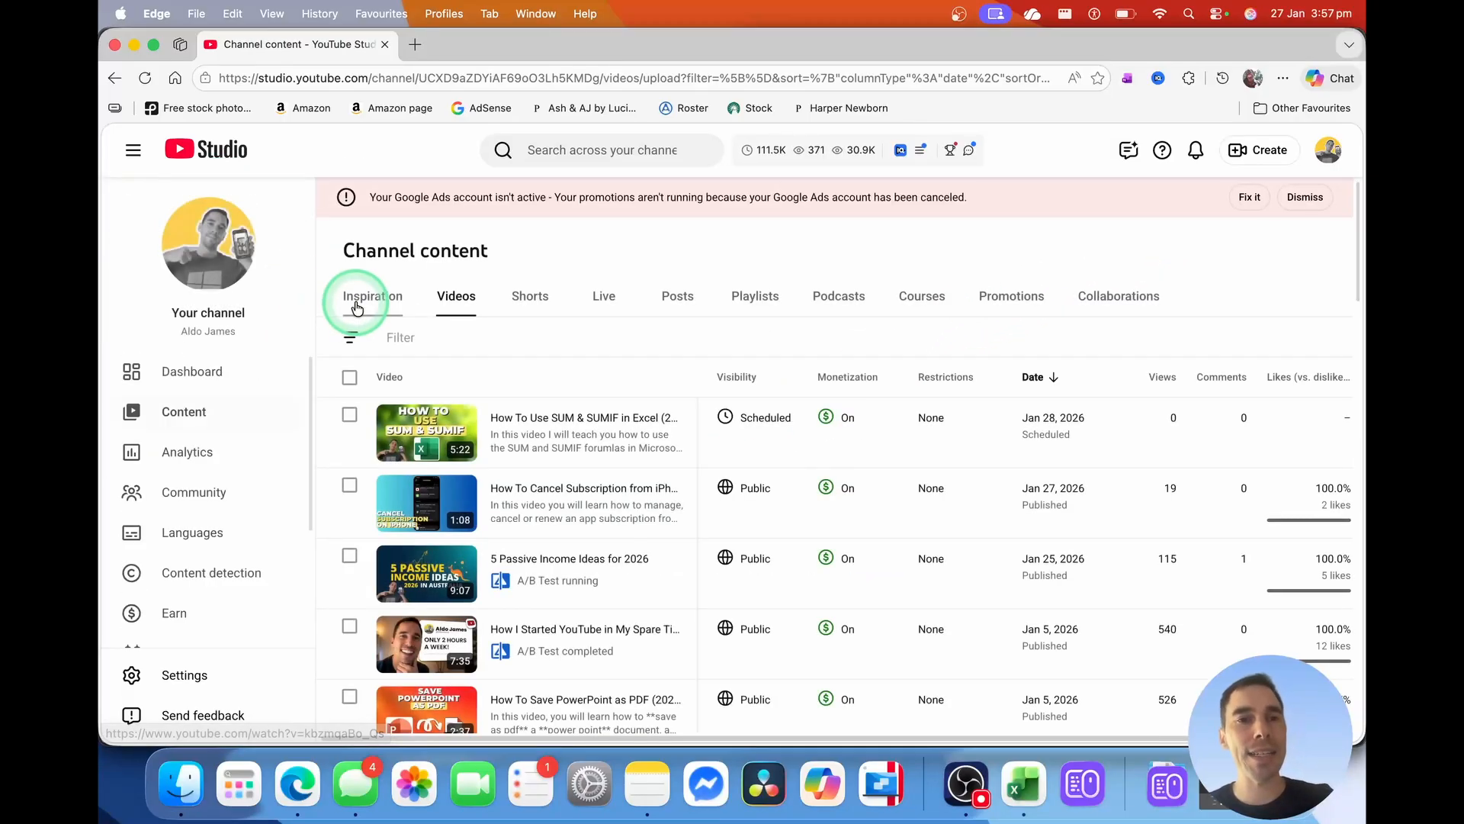